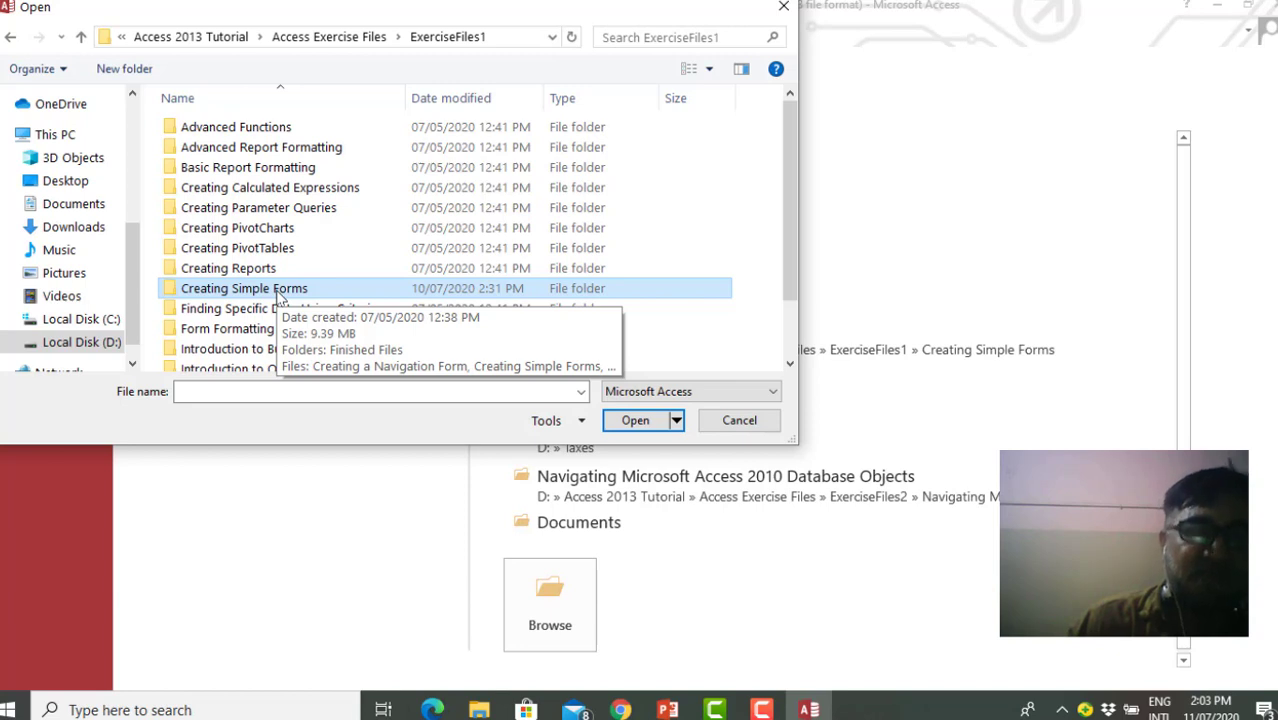
Open the Creating Simple Forms database from the folder of the same name and enable its content
double_click(279, 290)
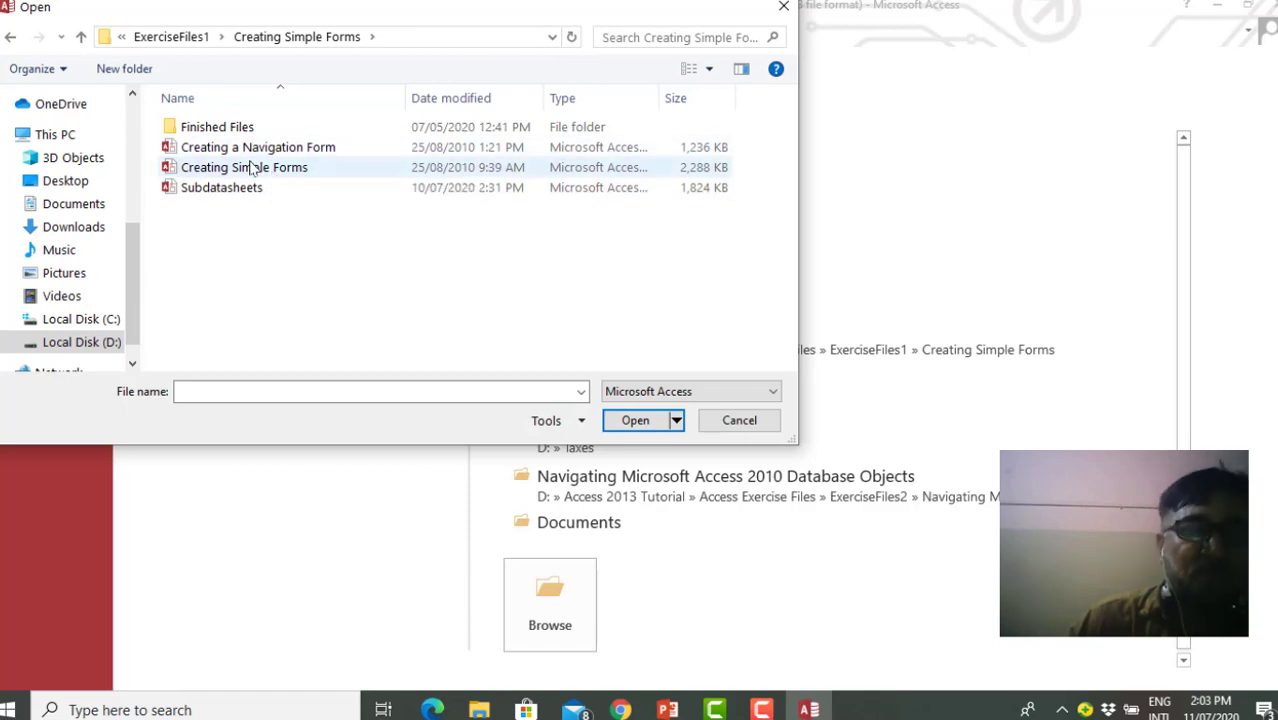
click(252, 174)
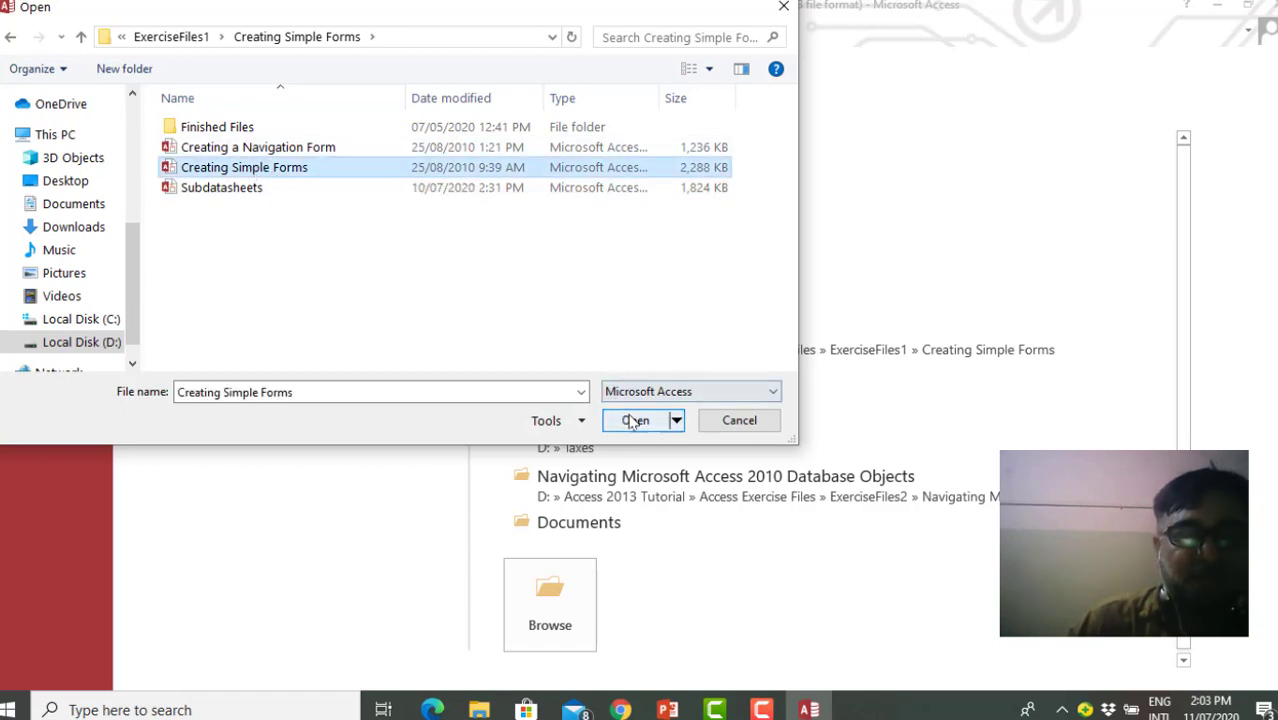
click(630, 421)
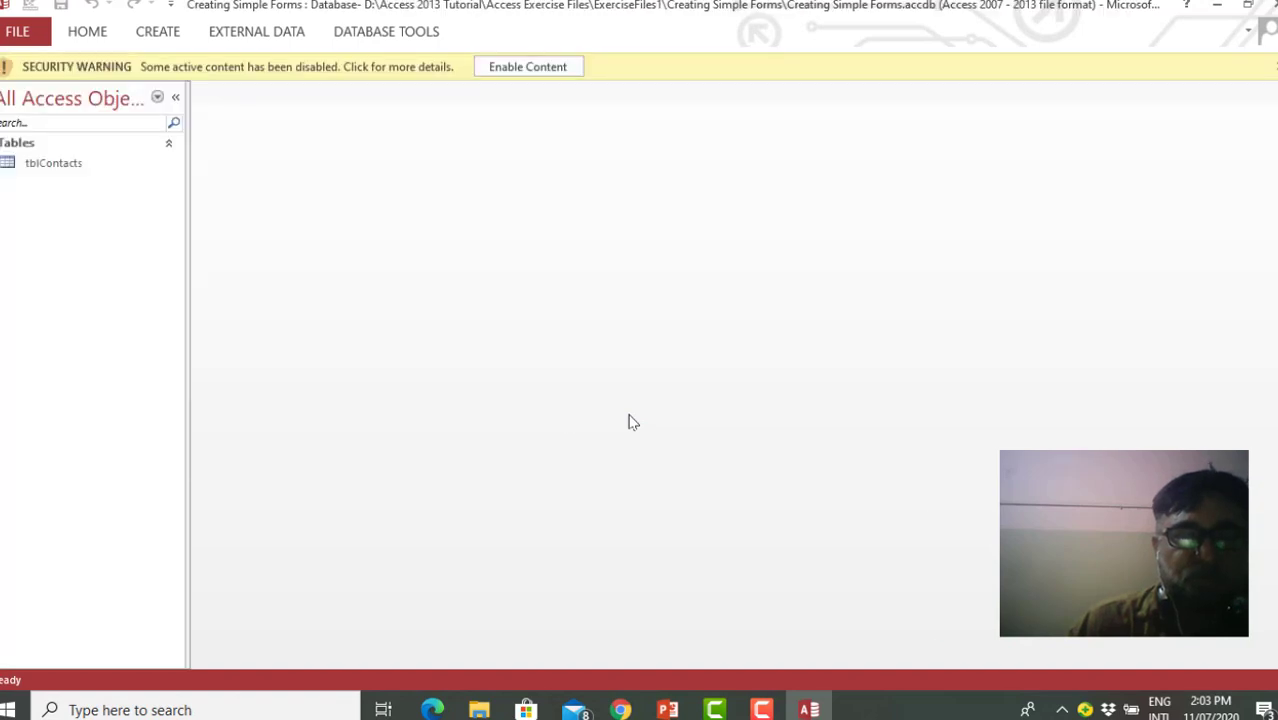
click(531, 66)
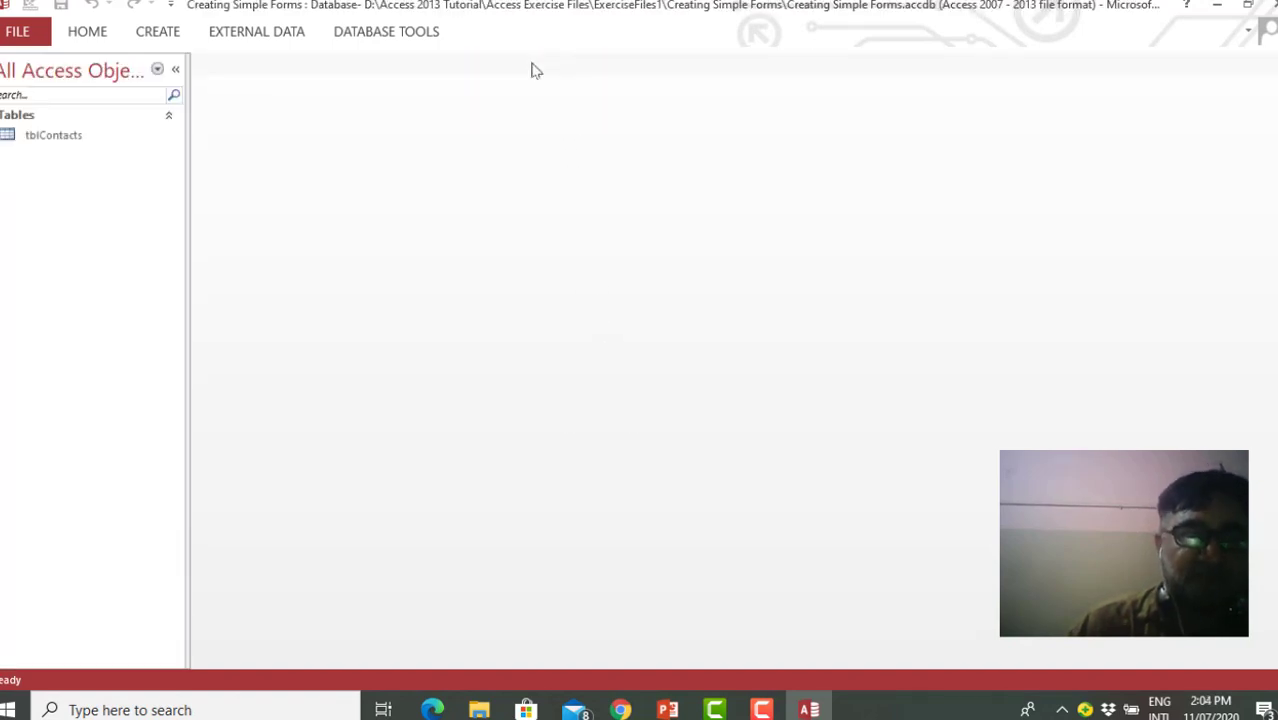
Open the tblContacts table in Datasheet view and select the FirstName value of record 22
click(55, 145)
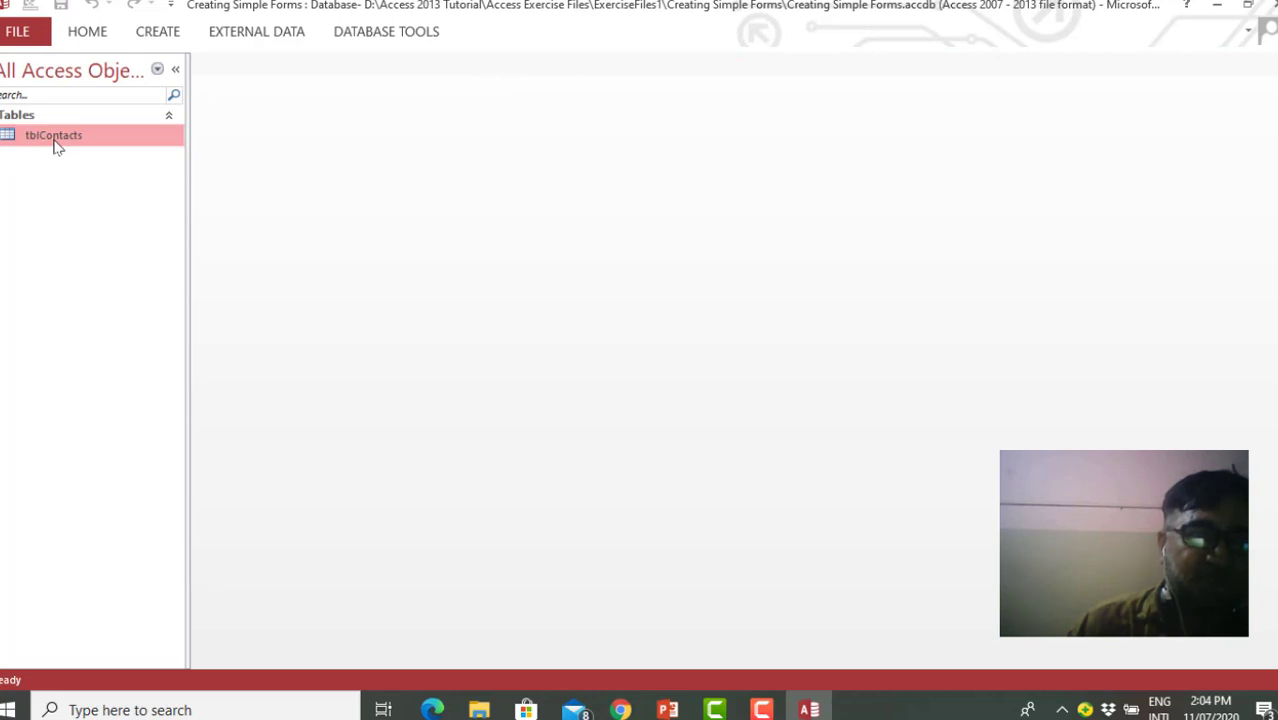
double_click(55, 145)
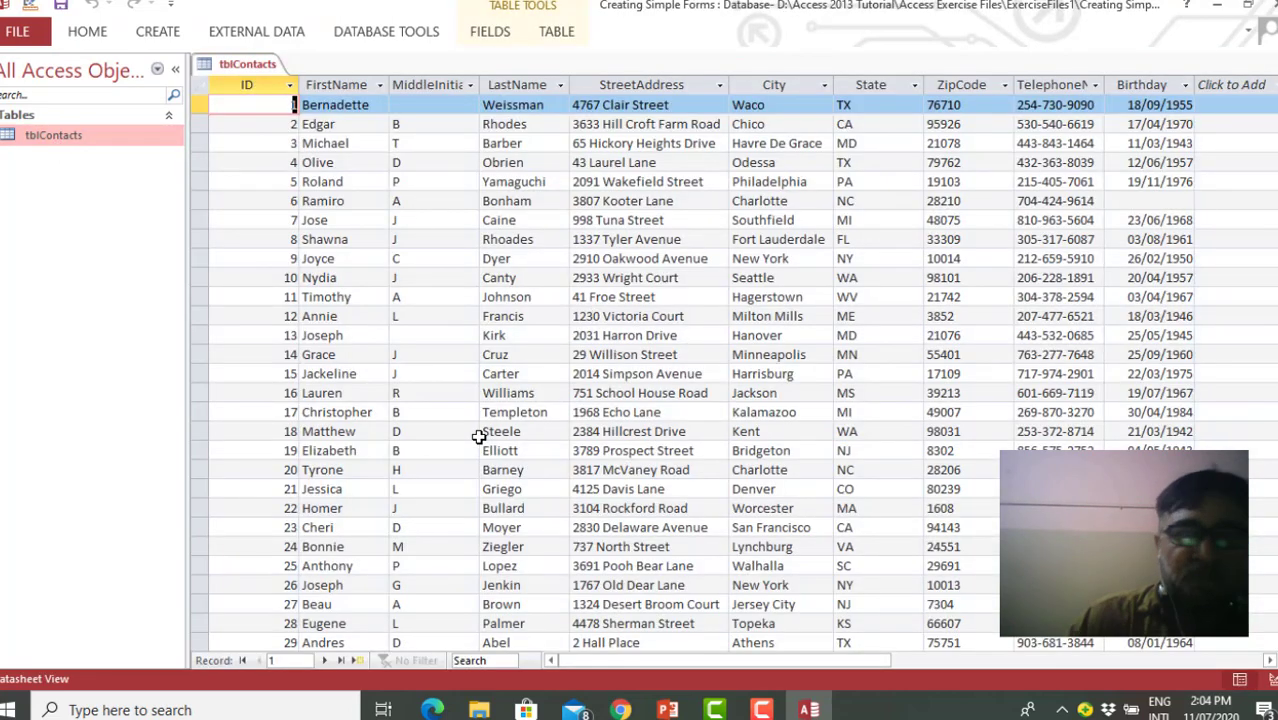
click(299, 661)
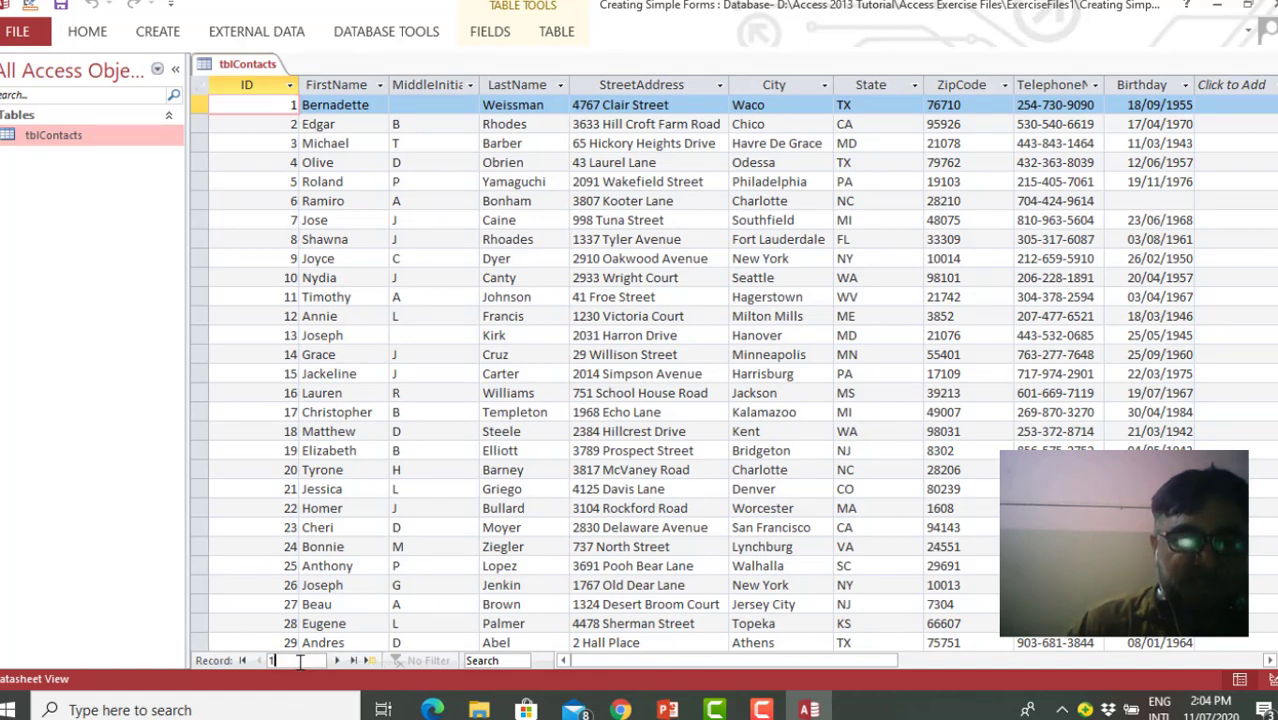
click(377, 508)
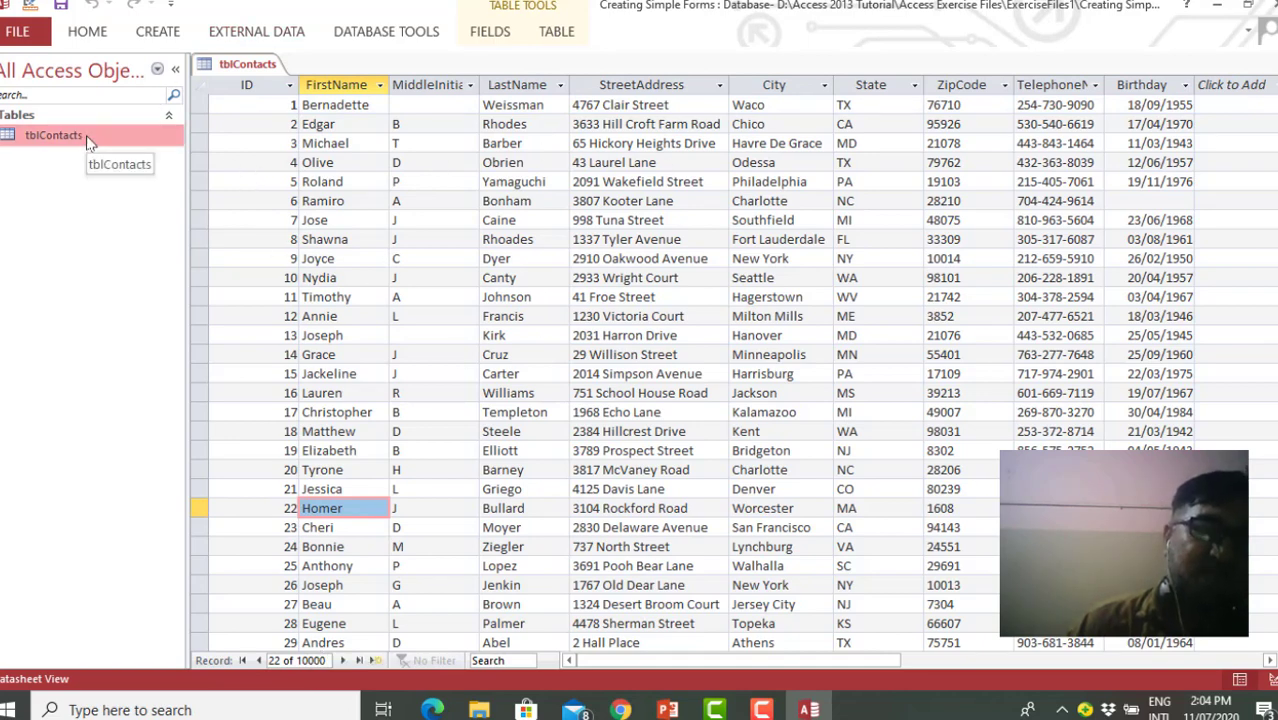
Create a simple form from the tblContacts table and narrow its field boxes by about a third
click(86, 32)
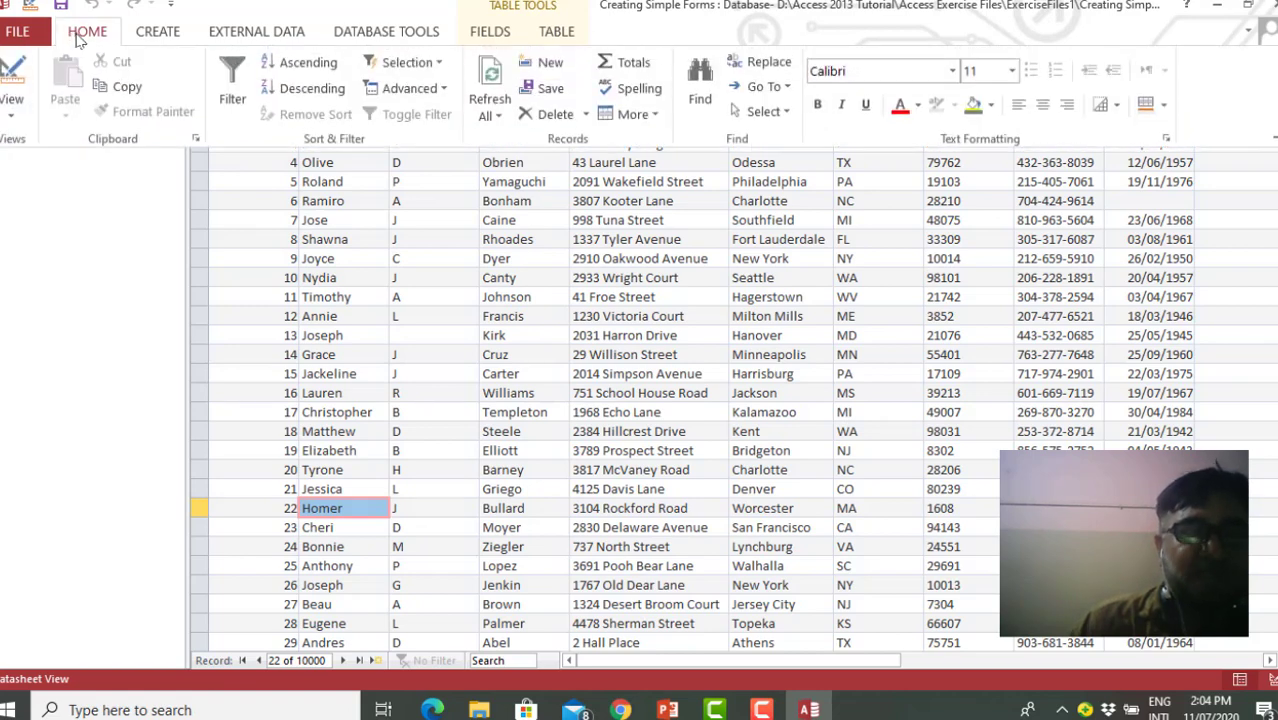
click(157, 33)
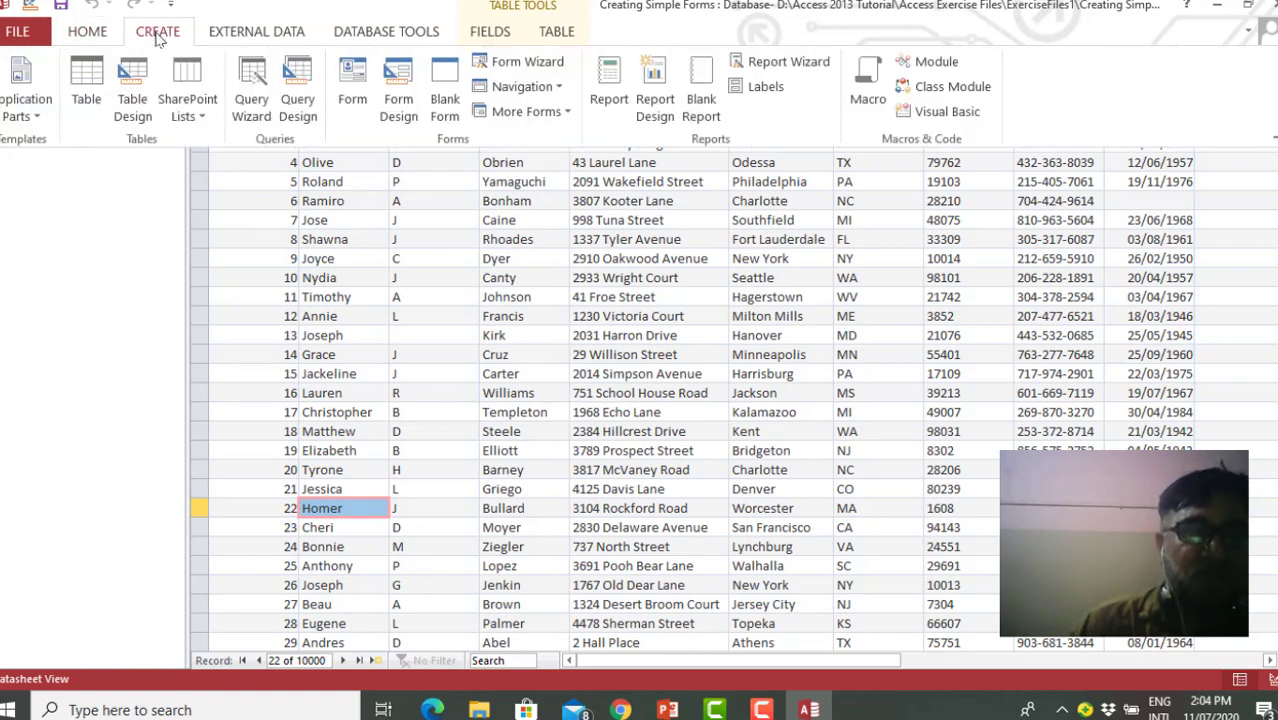
click(110, 183)
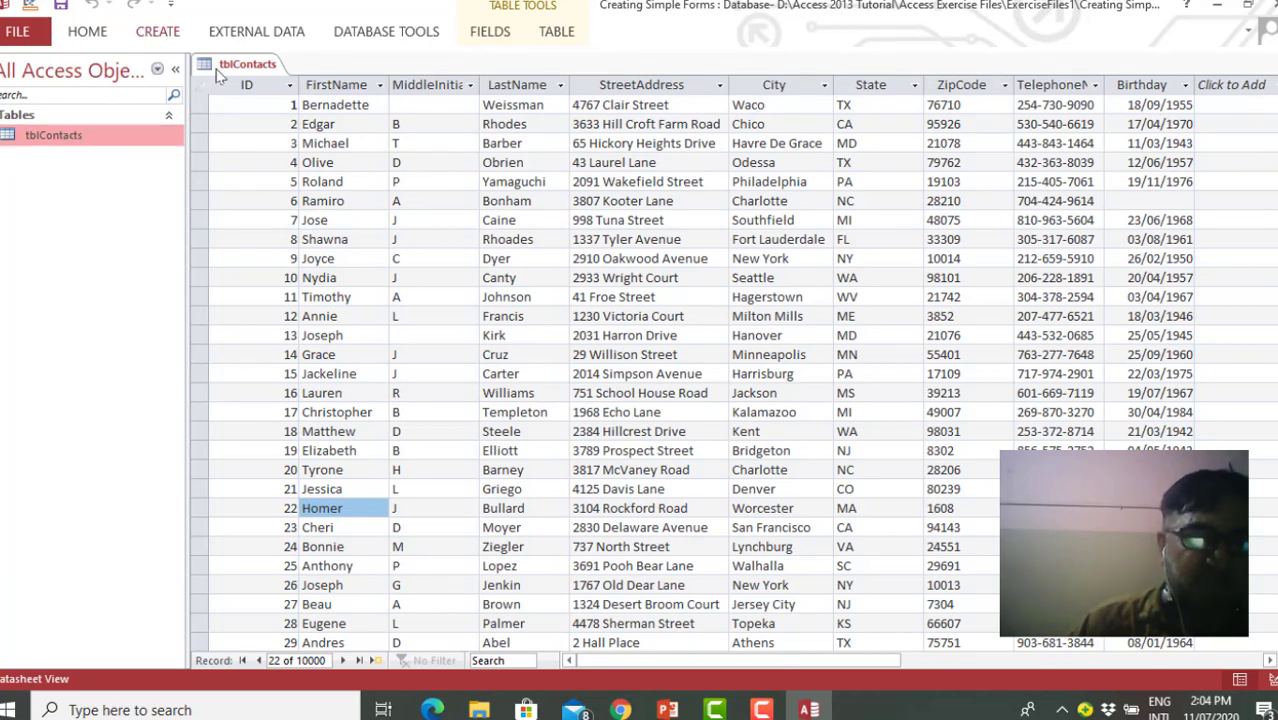
click(157, 31)
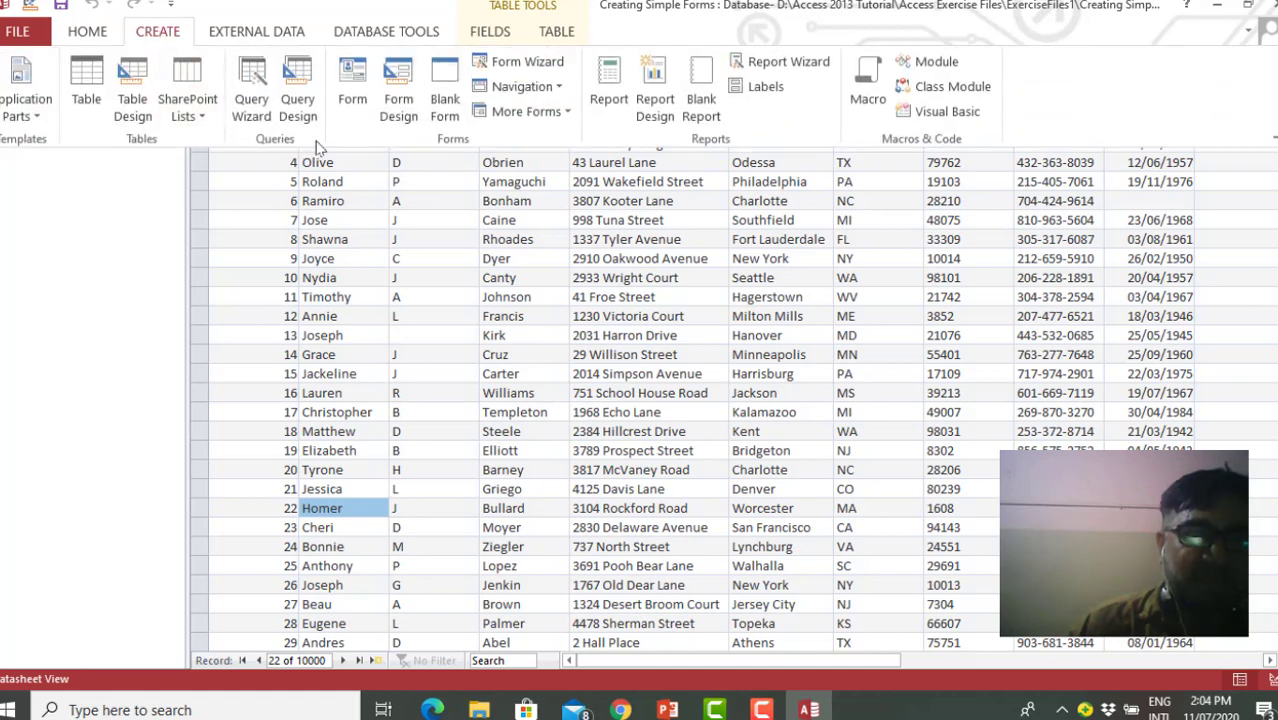
click(351, 80)
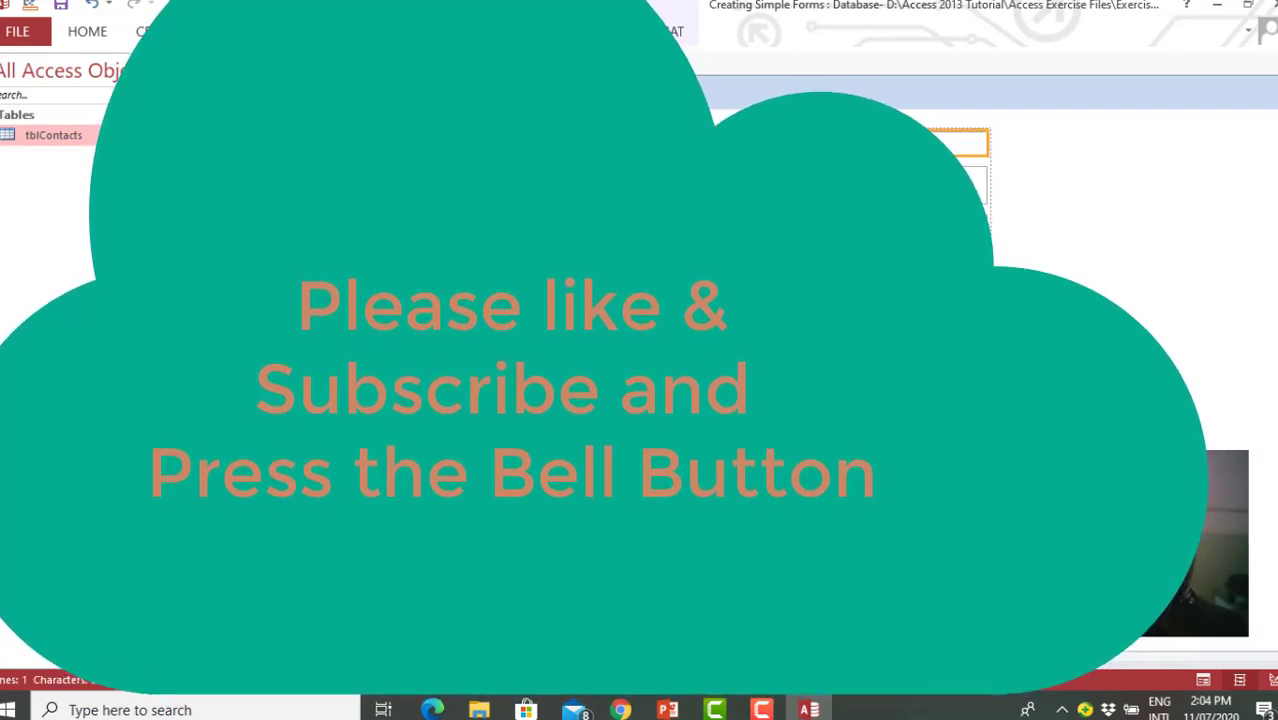
drag(989, 144, 784, 146)
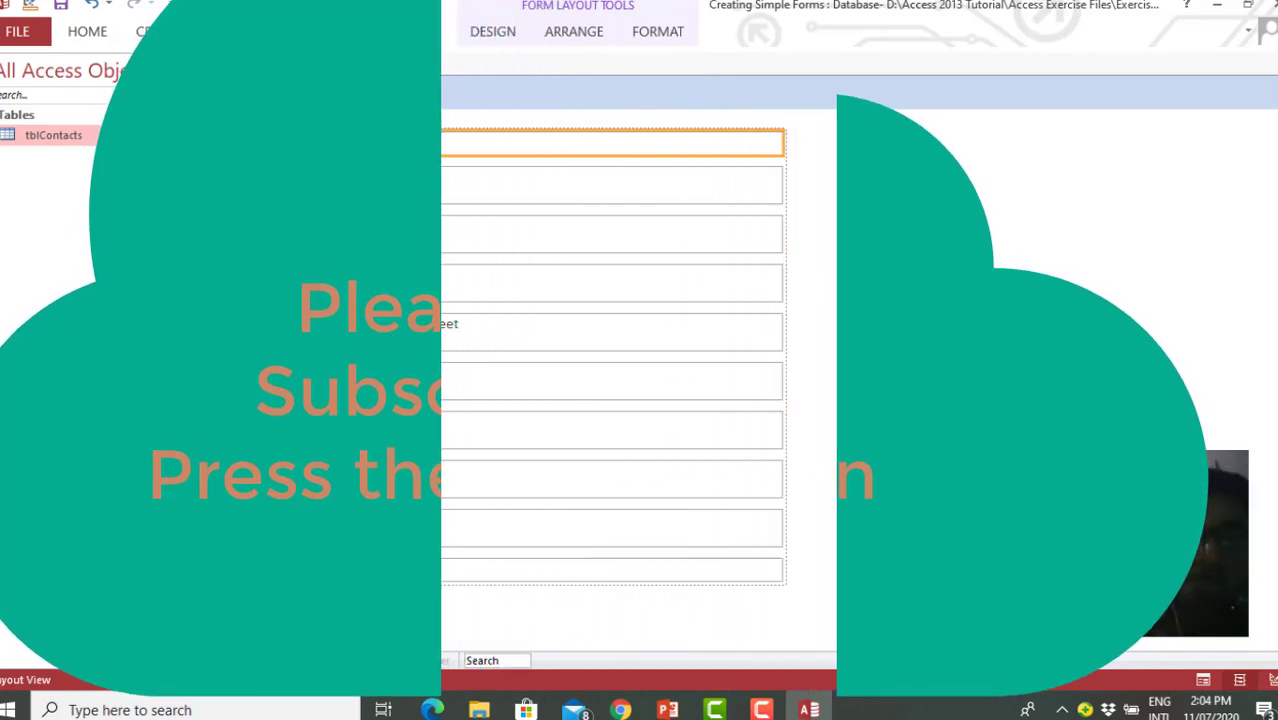
Save the new form as frmContacts
click(60, 6)
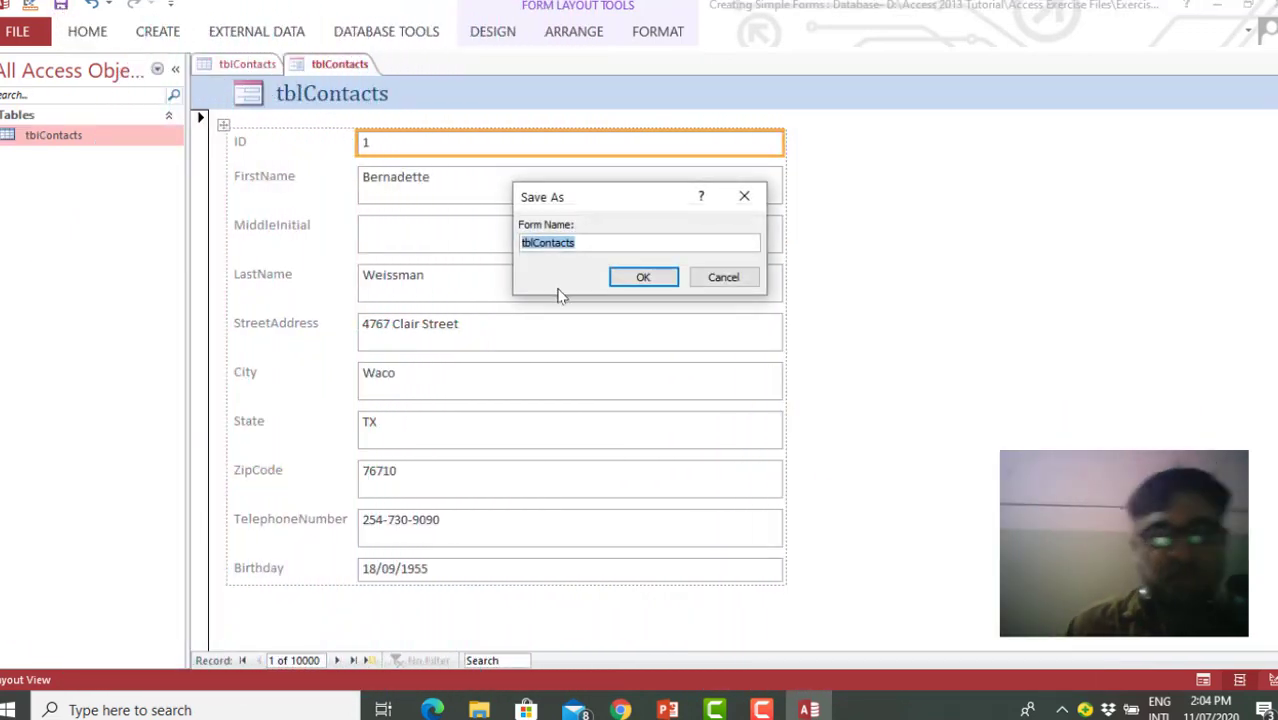
click(597, 240)
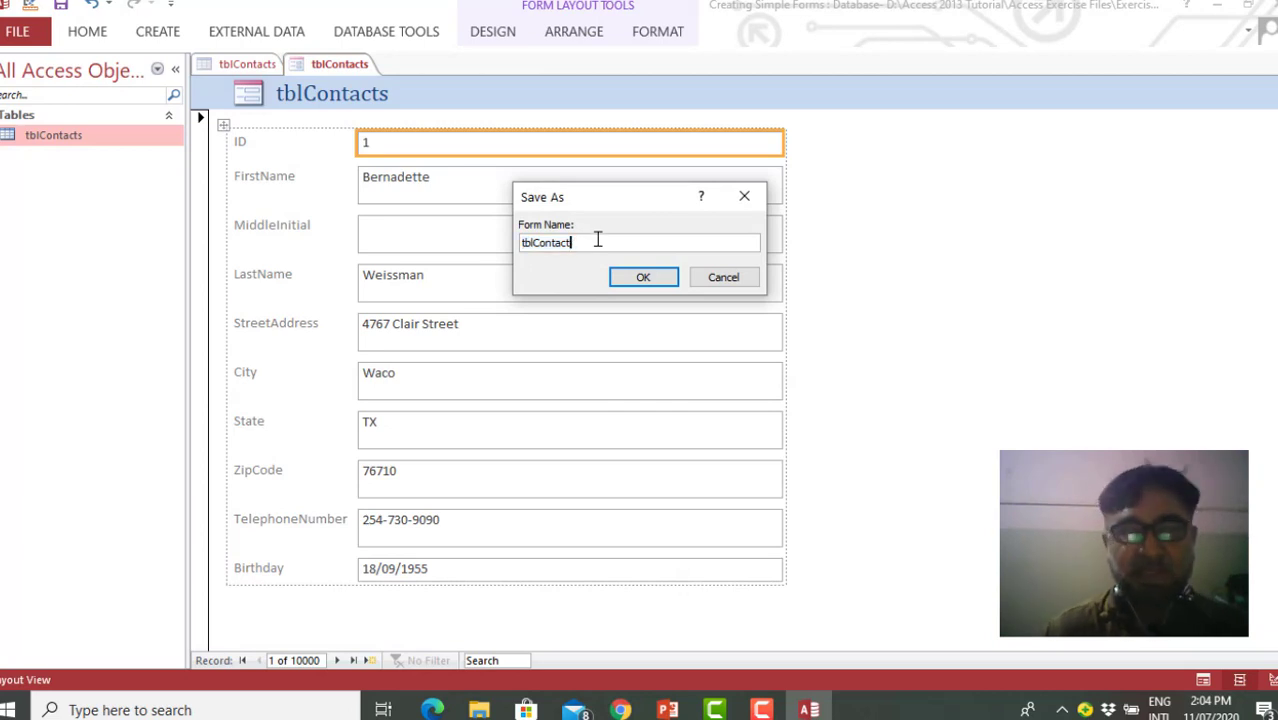
key(BackSpace)
key(BackSpace)
key(BackSpace)
key(BackSpace)
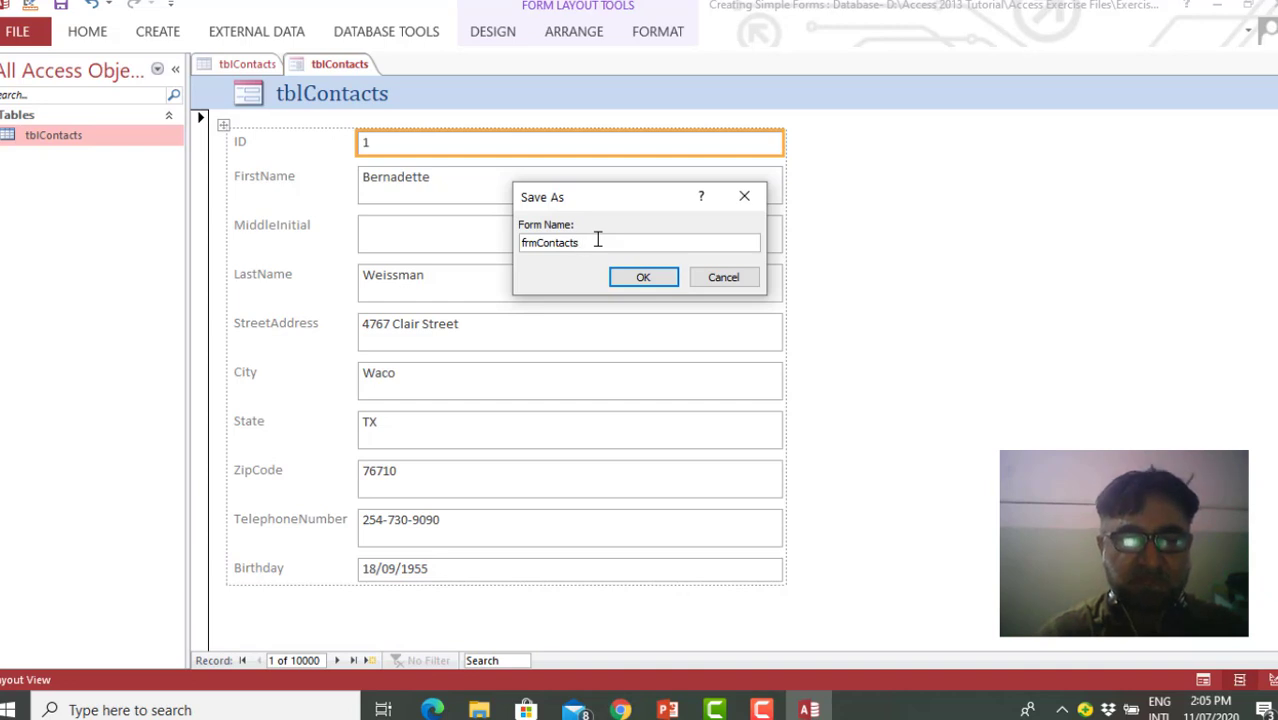
click(645, 285)
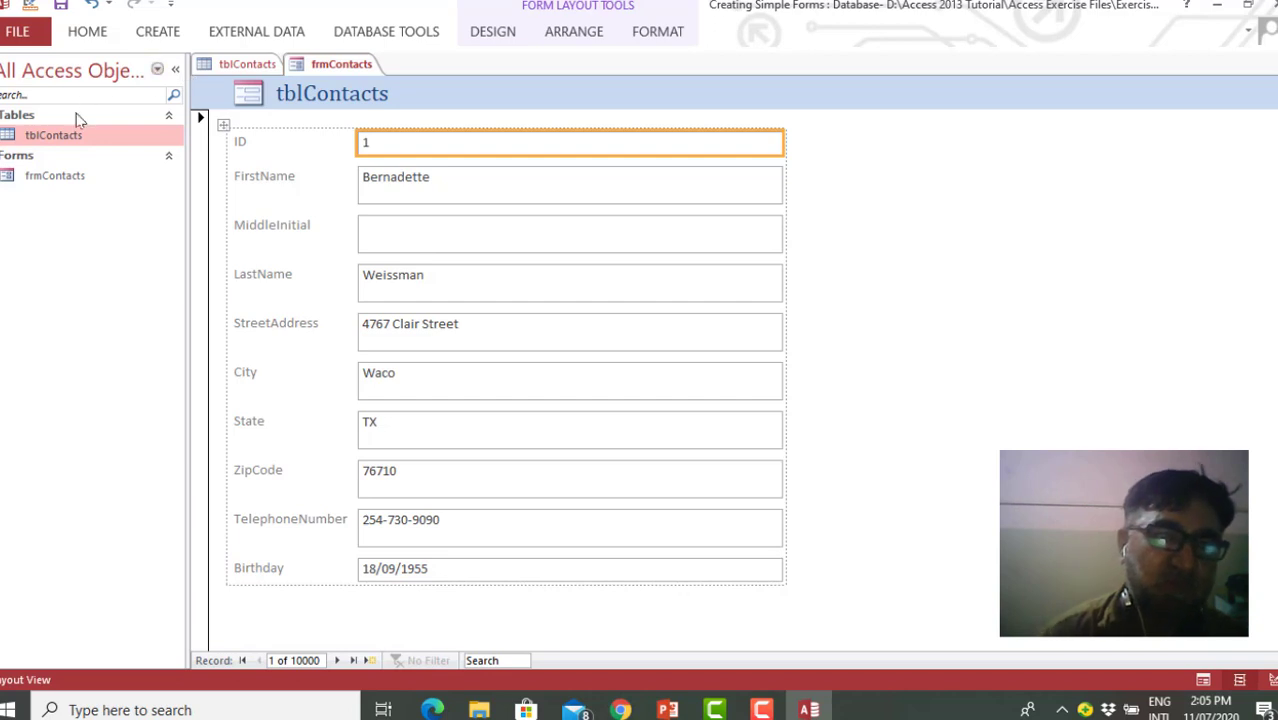
Show the frmContacts form in Design View
click(83, 178)
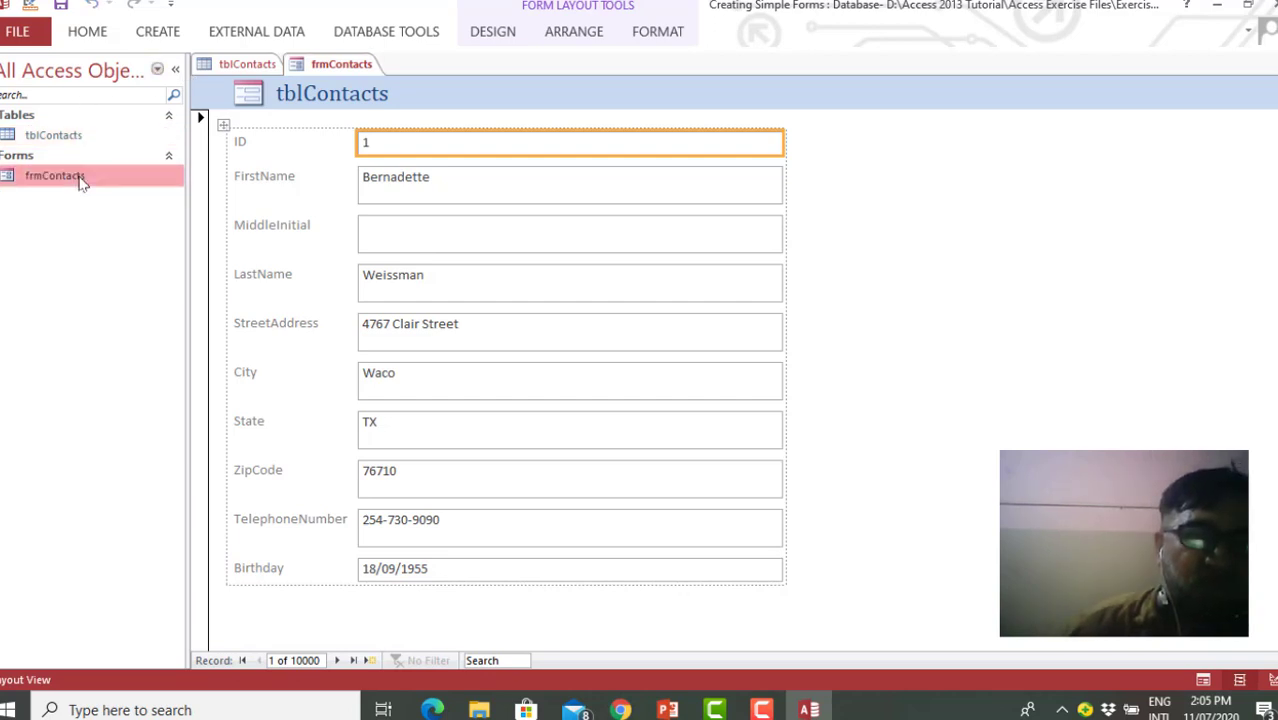
right_click(83, 178)
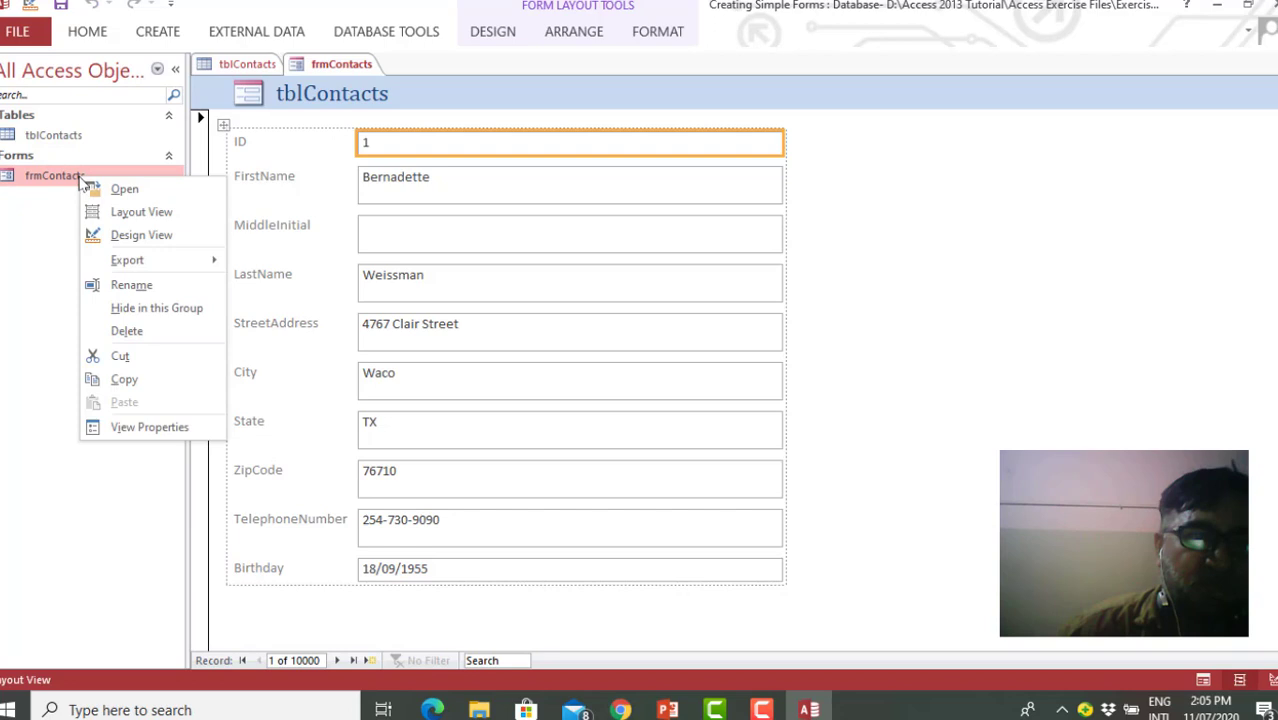
click(160, 238)
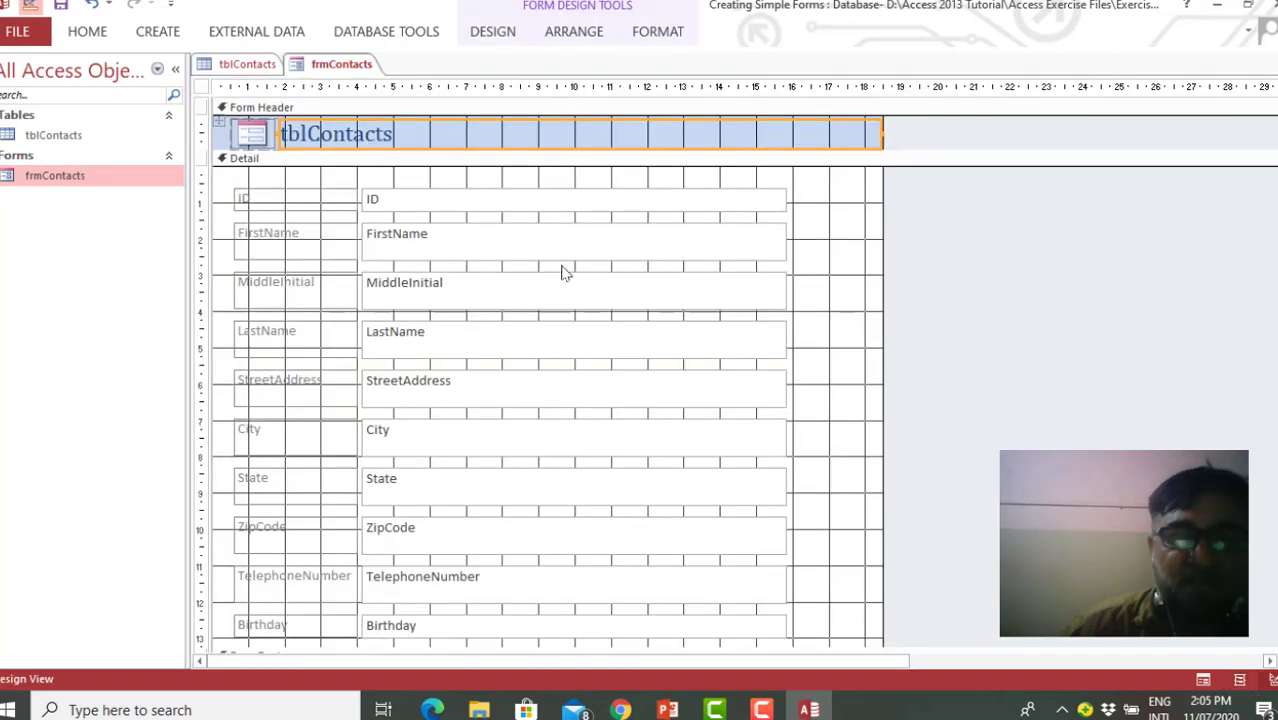
Switch the frmContacts form back to Layout View
right_click(126, 178)
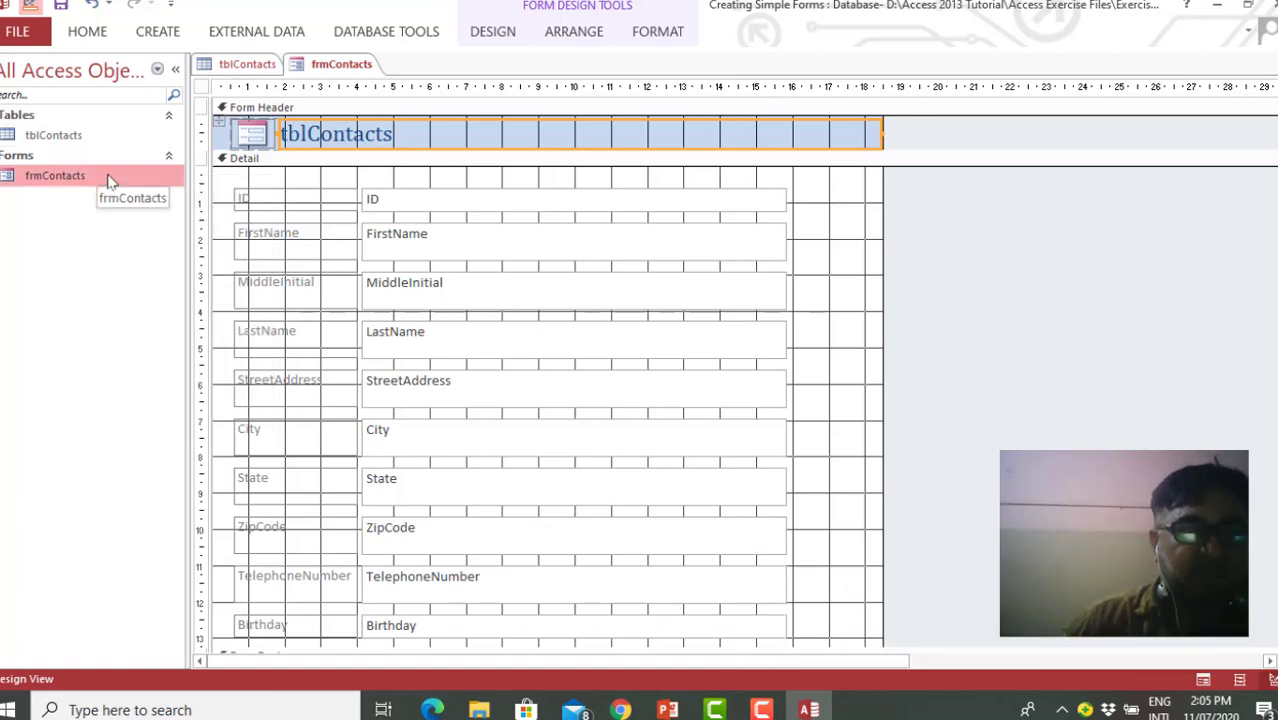
right_click(29, 6)
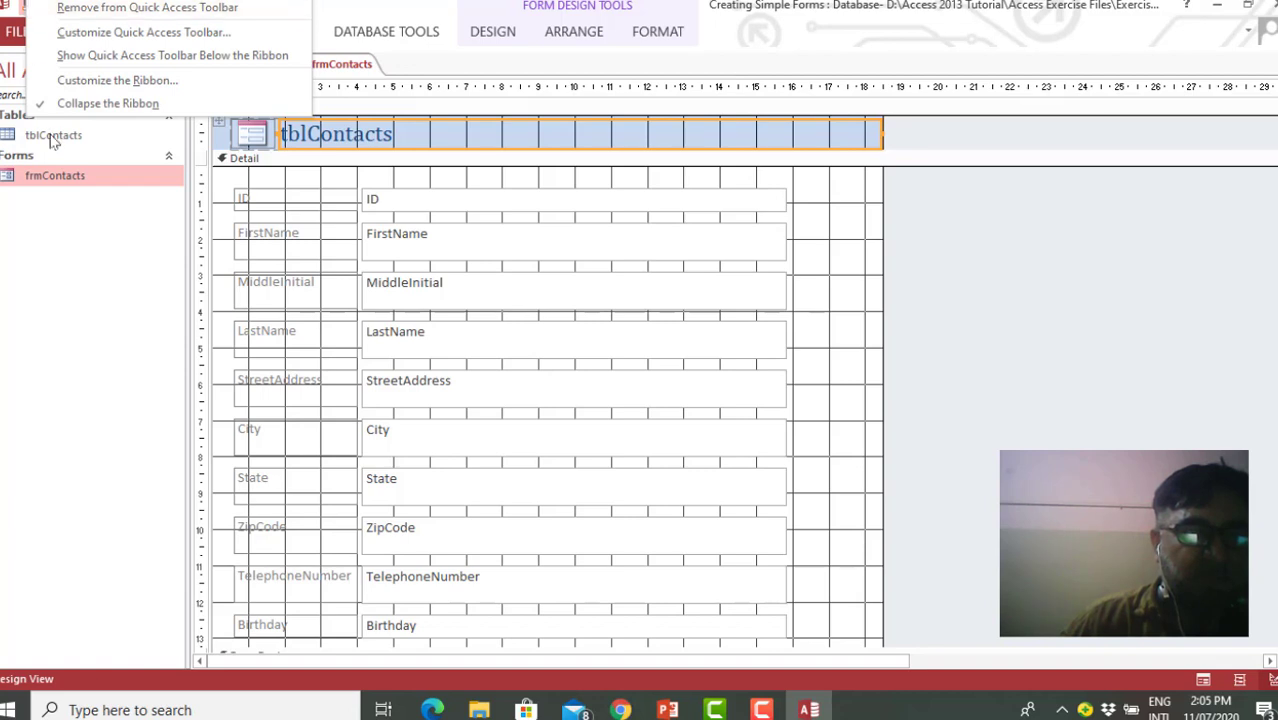
right_click(63, 176)
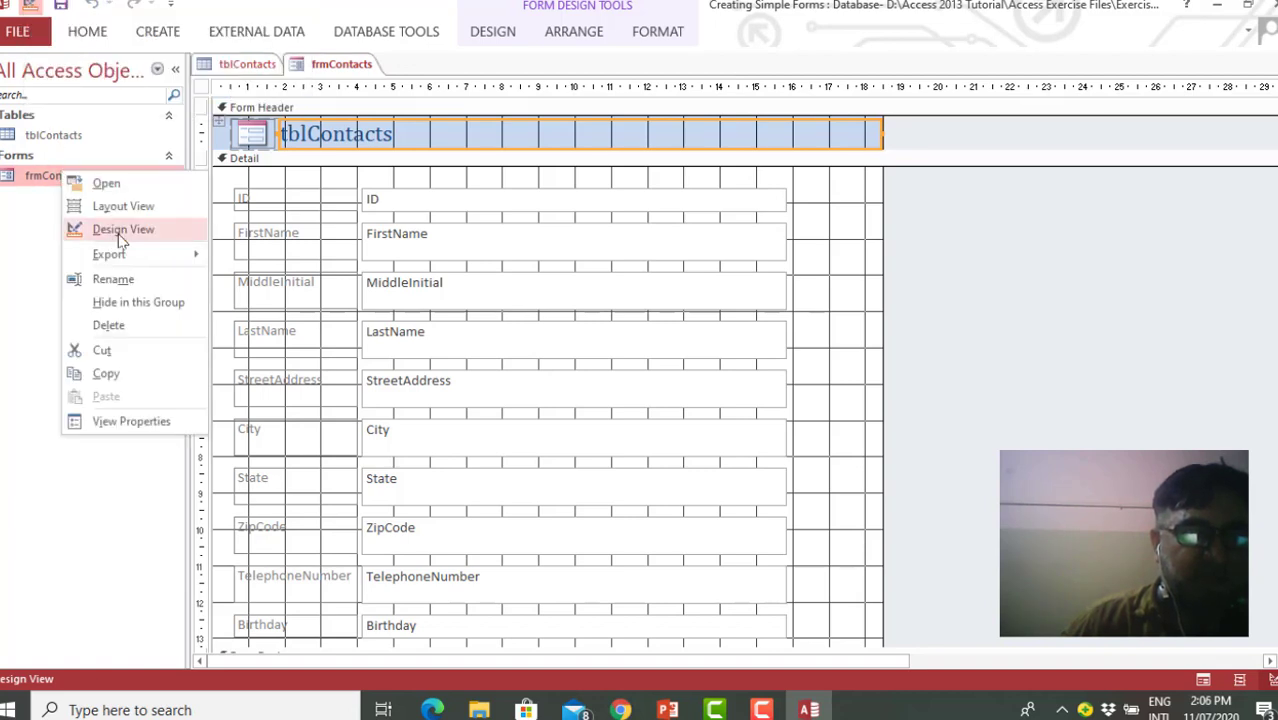
click(123, 206)
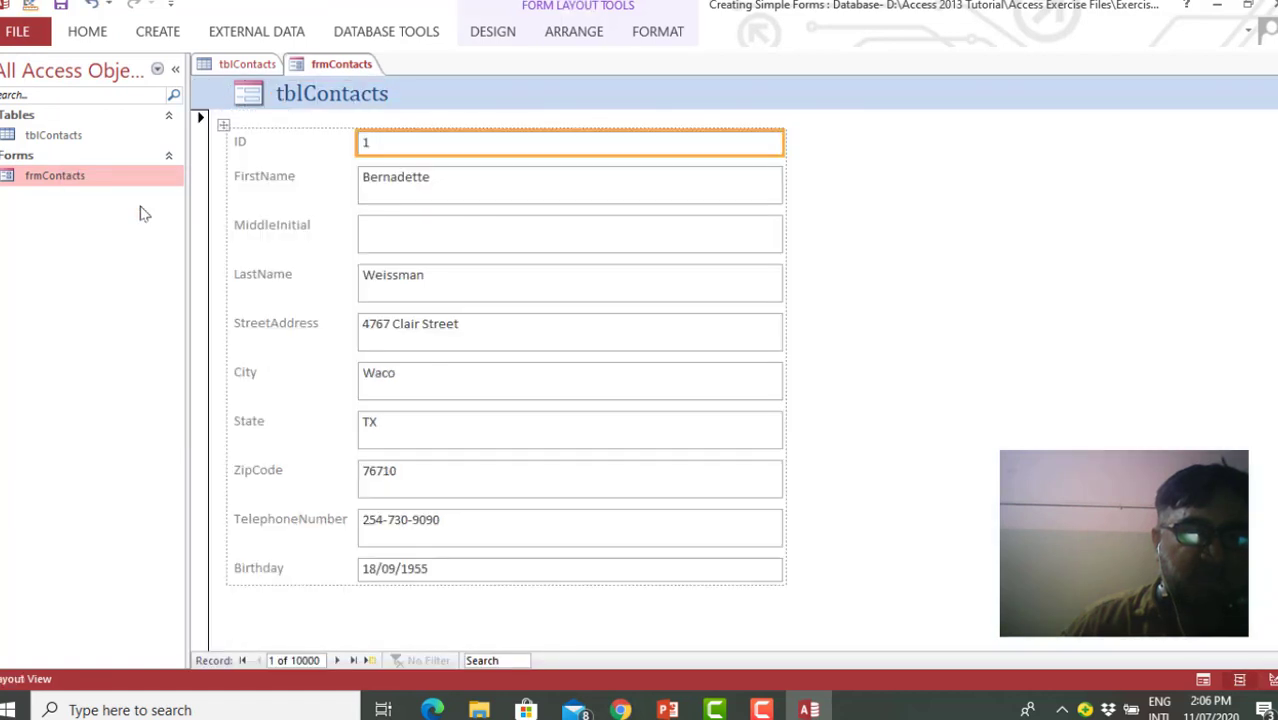
Page forward through the frmContacts records to record 5 and go to a new blank record
click(340, 661)
click(340, 661)
click(340, 661)
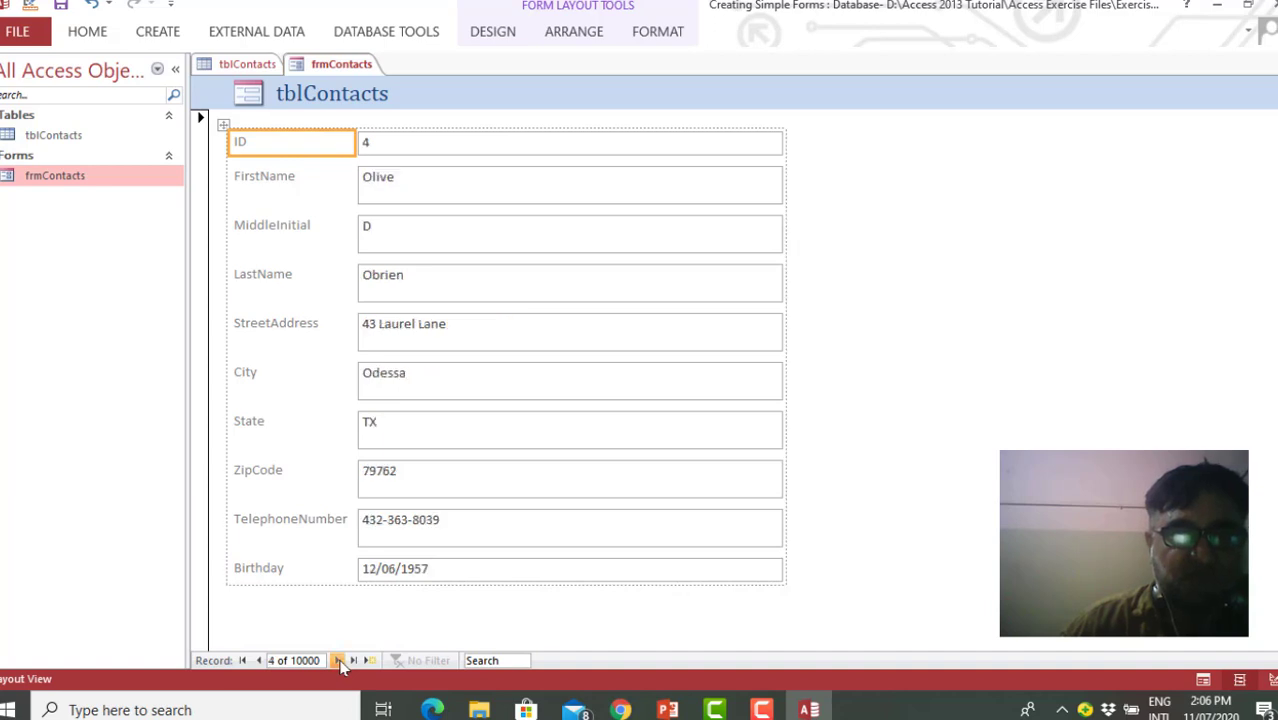
click(340, 661)
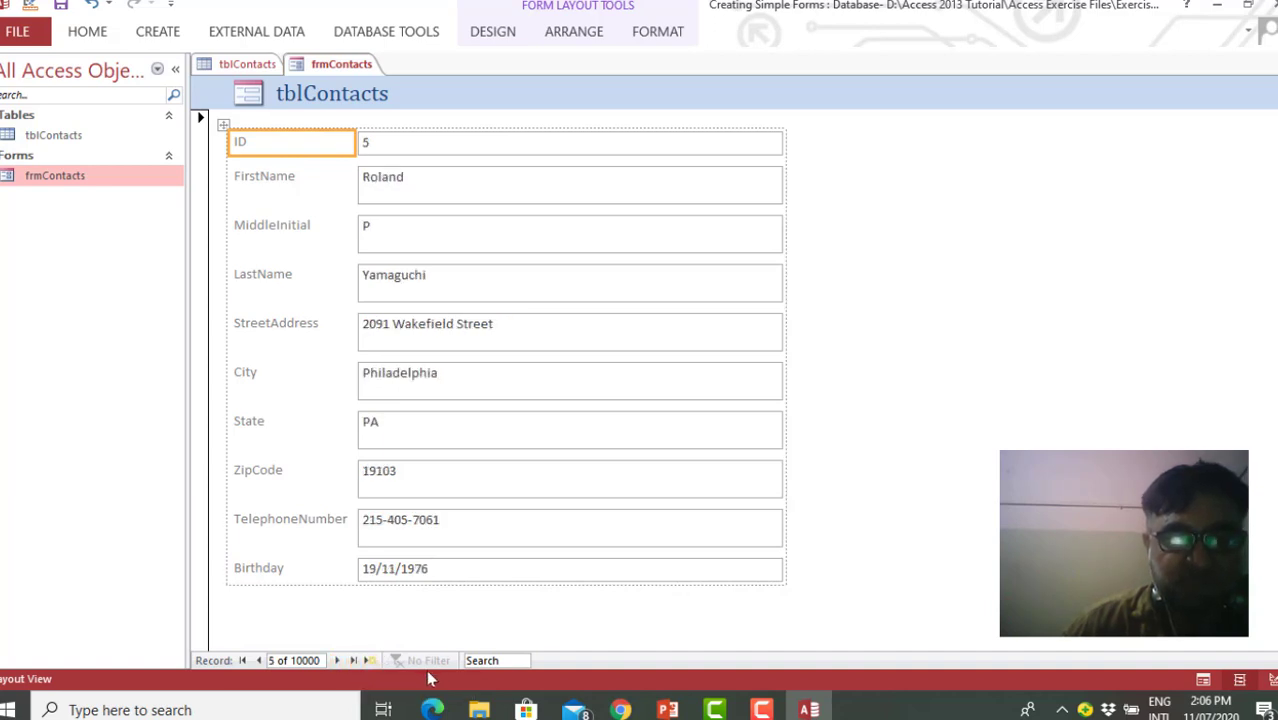
click(371, 661)
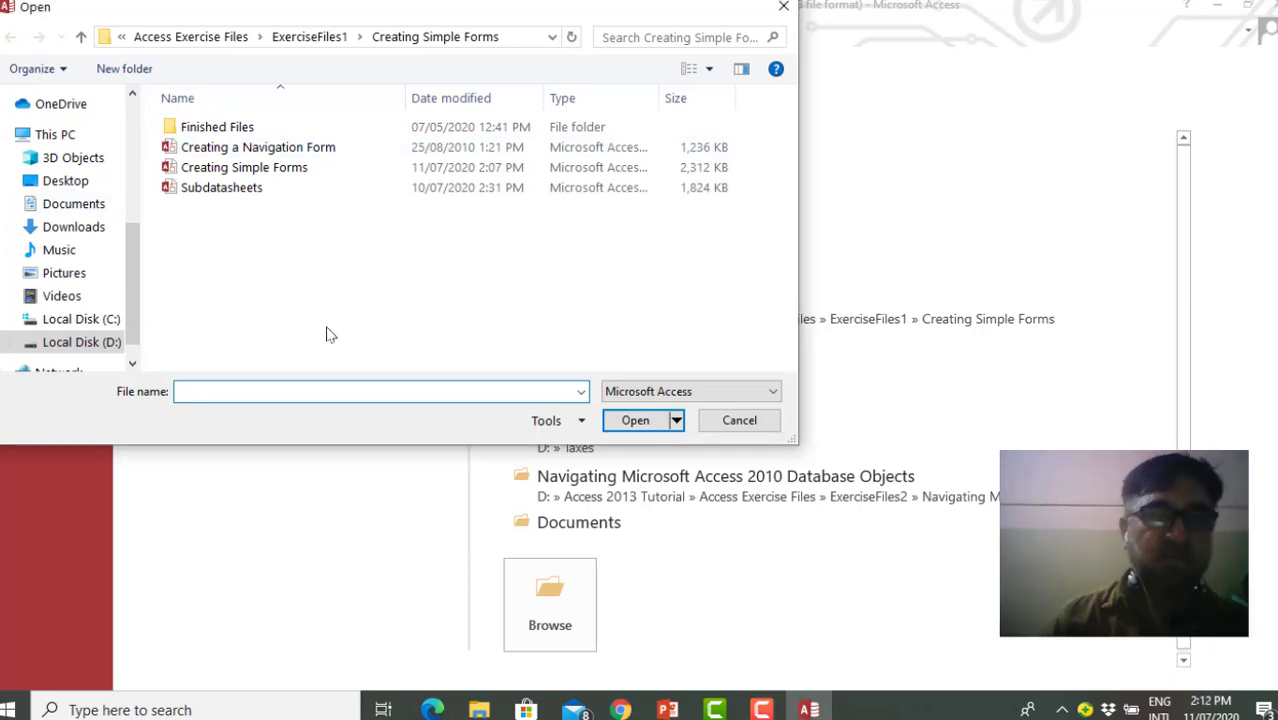
Open the Subdatasheets database and go through its tables one by one, from tblAssignedProjects to tblProductionStaff
double_click(247, 192)
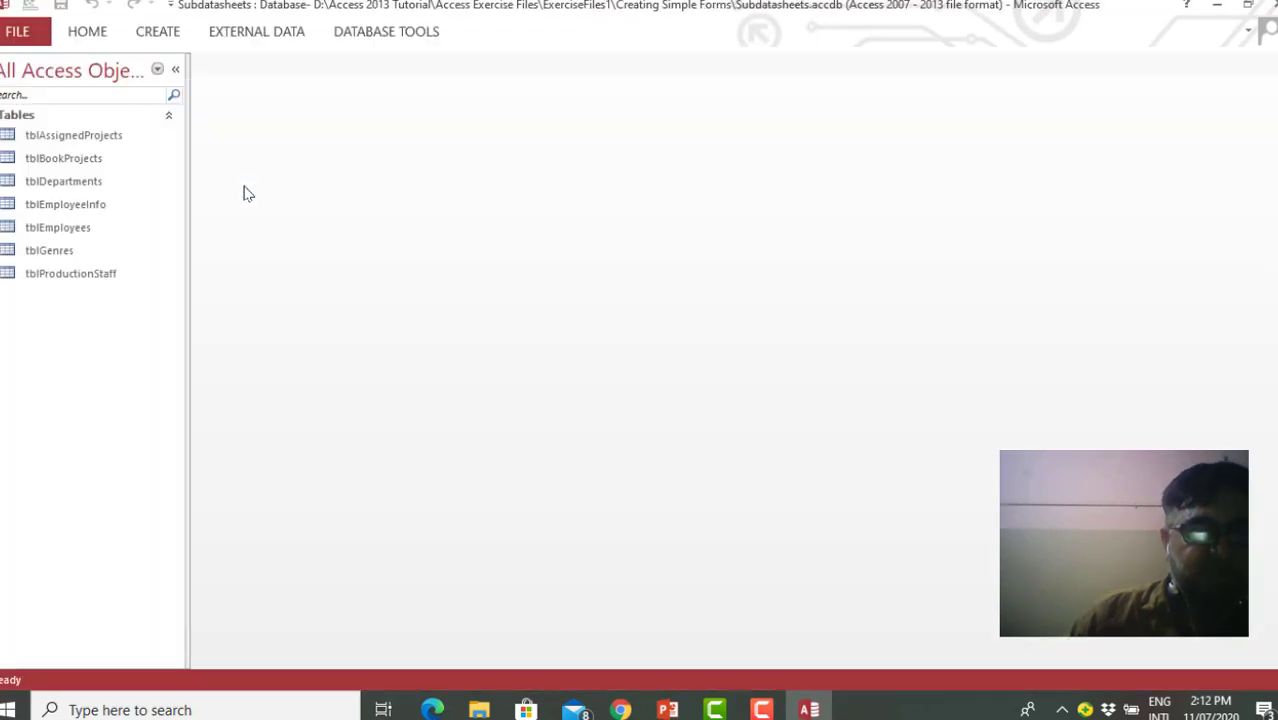
click(97, 139)
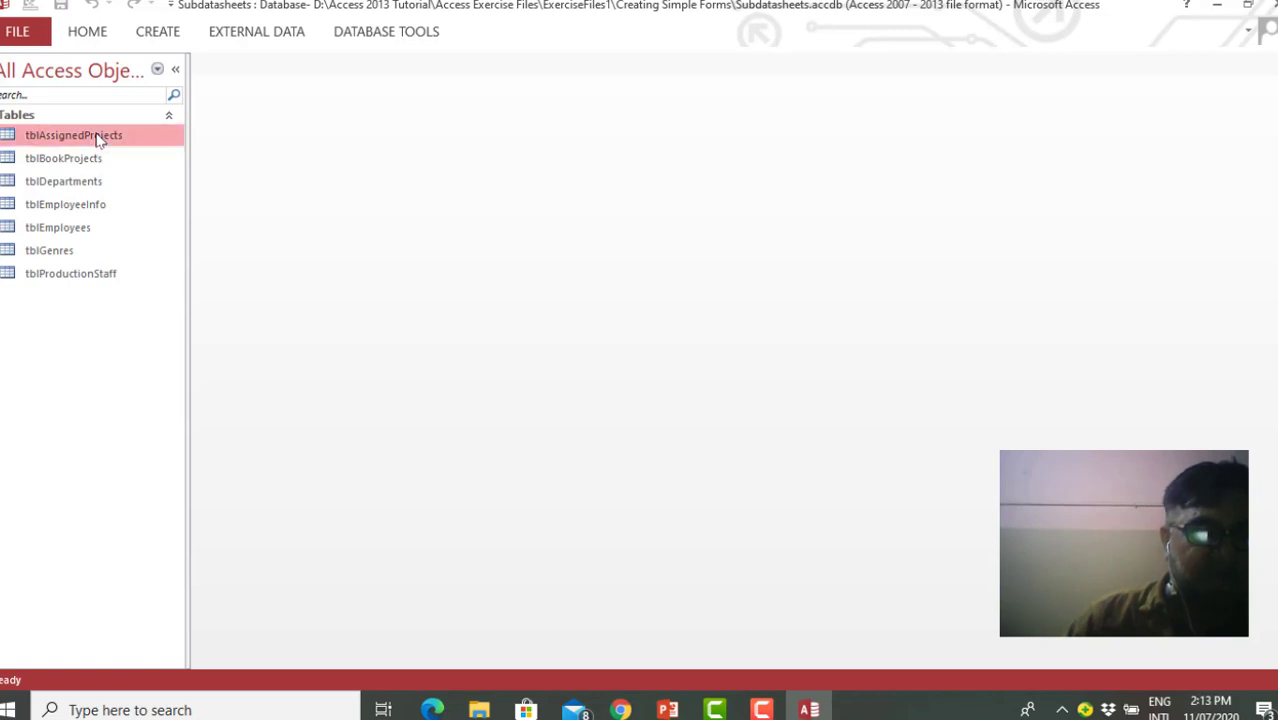
click(93, 161)
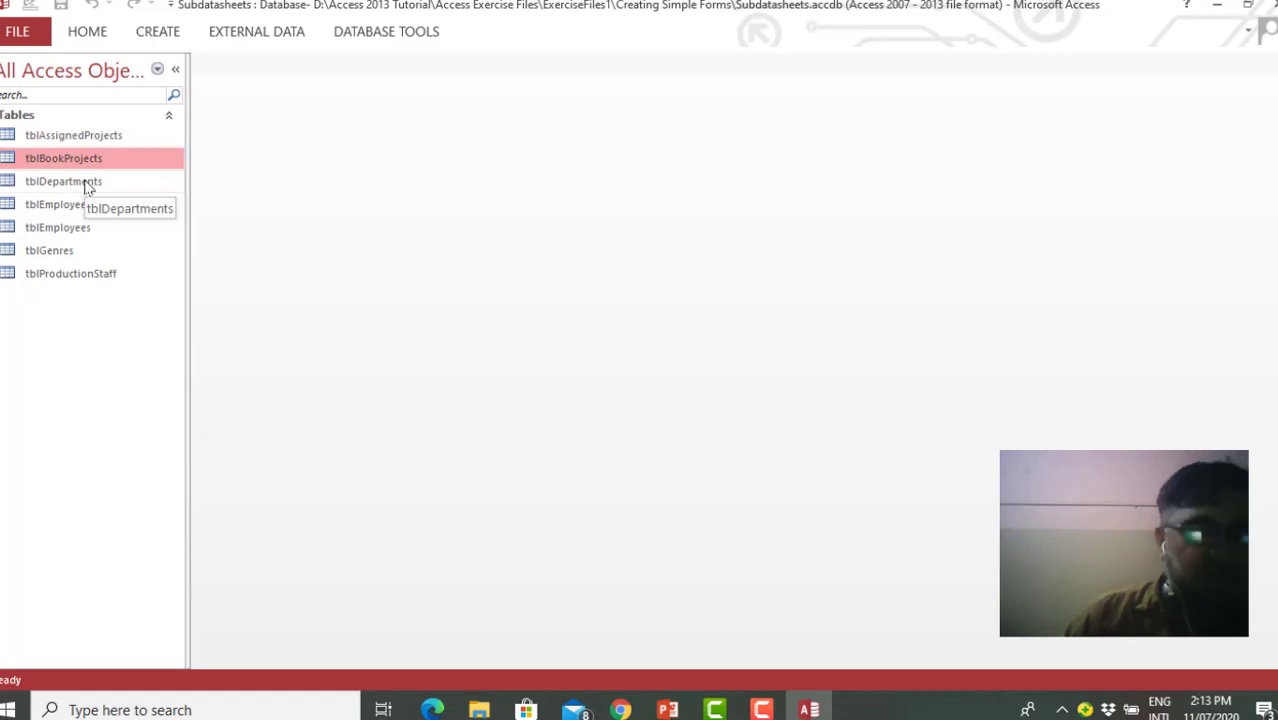
click(88, 185)
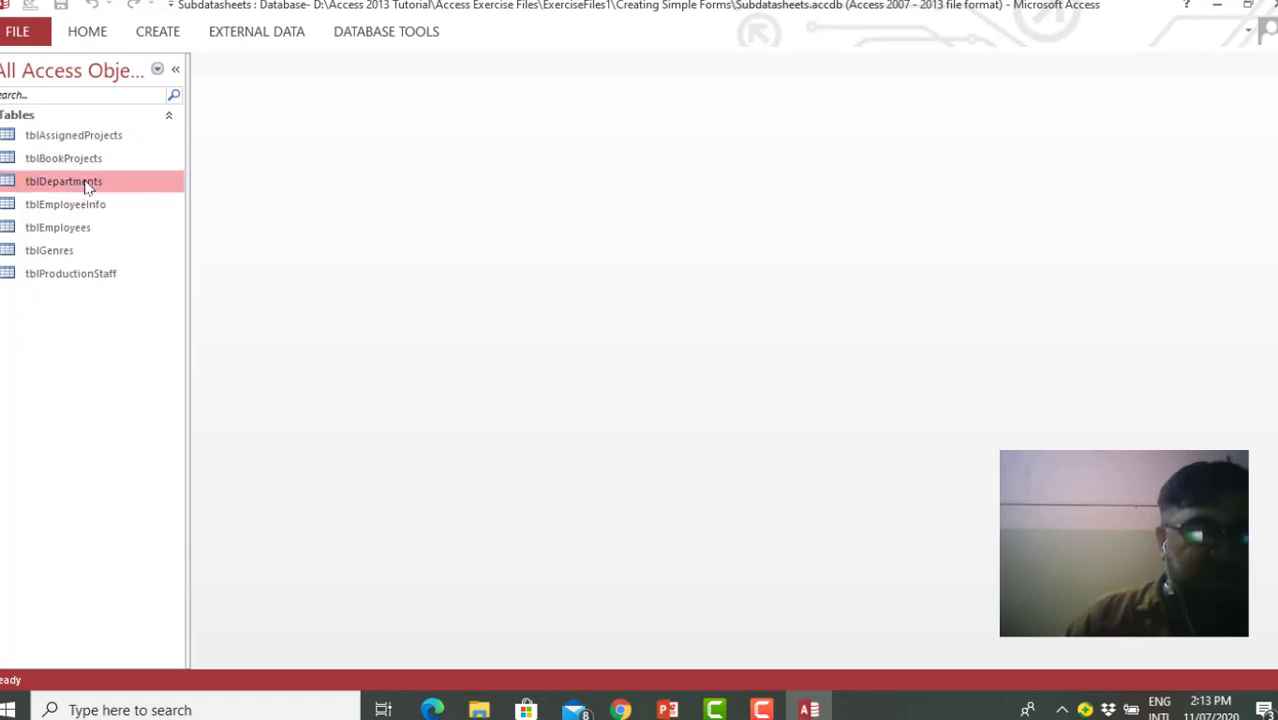
click(88, 203)
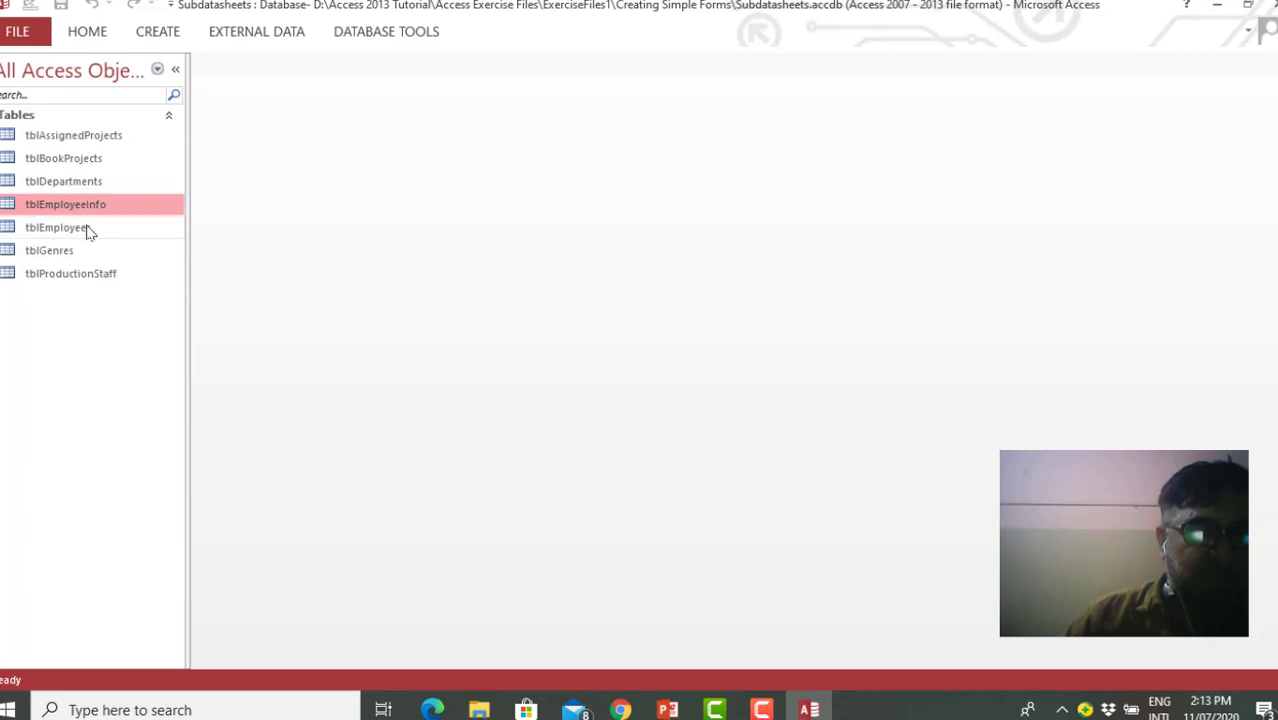
click(87, 229)
click(72, 257)
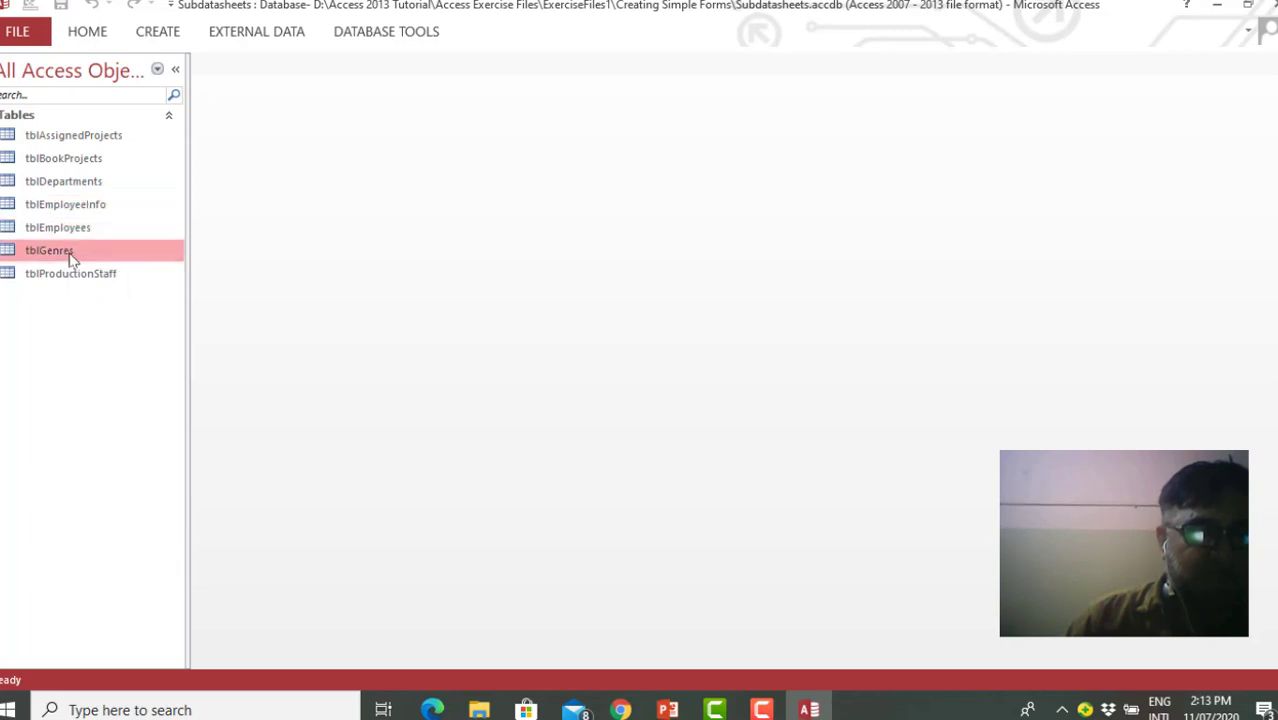
click(72, 277)
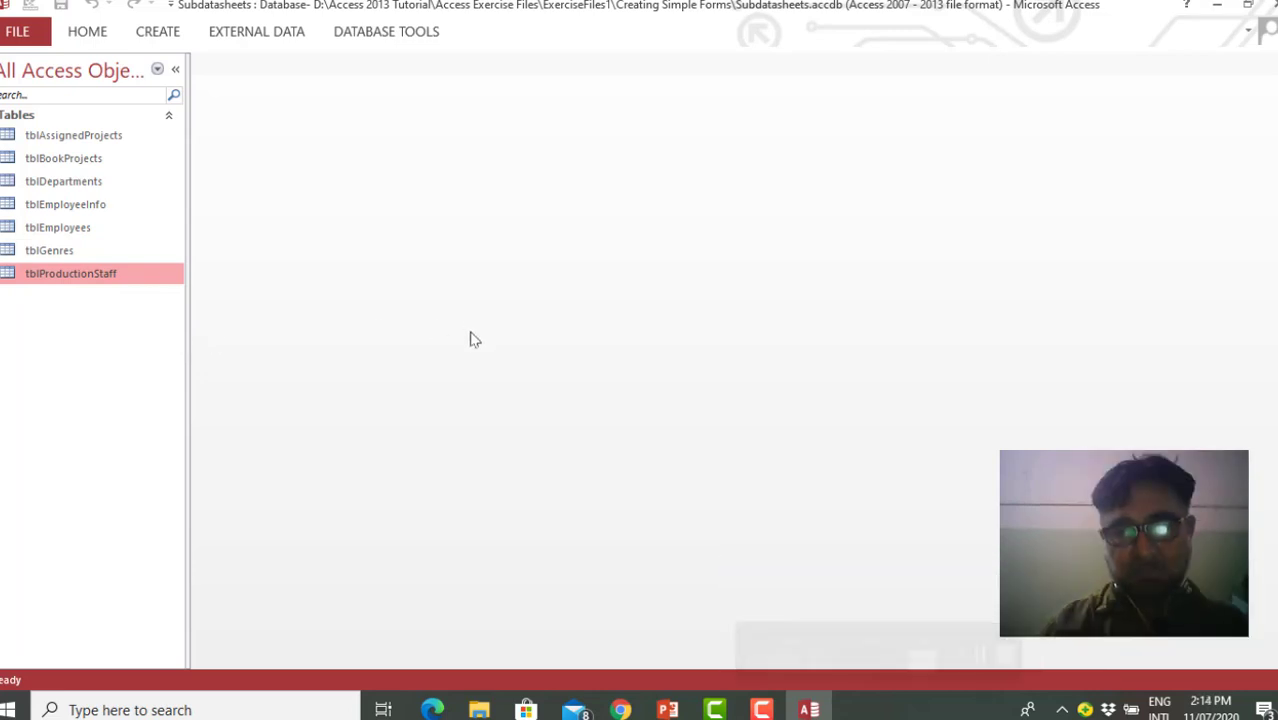
Examine how tblBookProjects and tblAssignedProjects are linked in the relationships diagram, and close it without saving layout changes
click(387, 33)
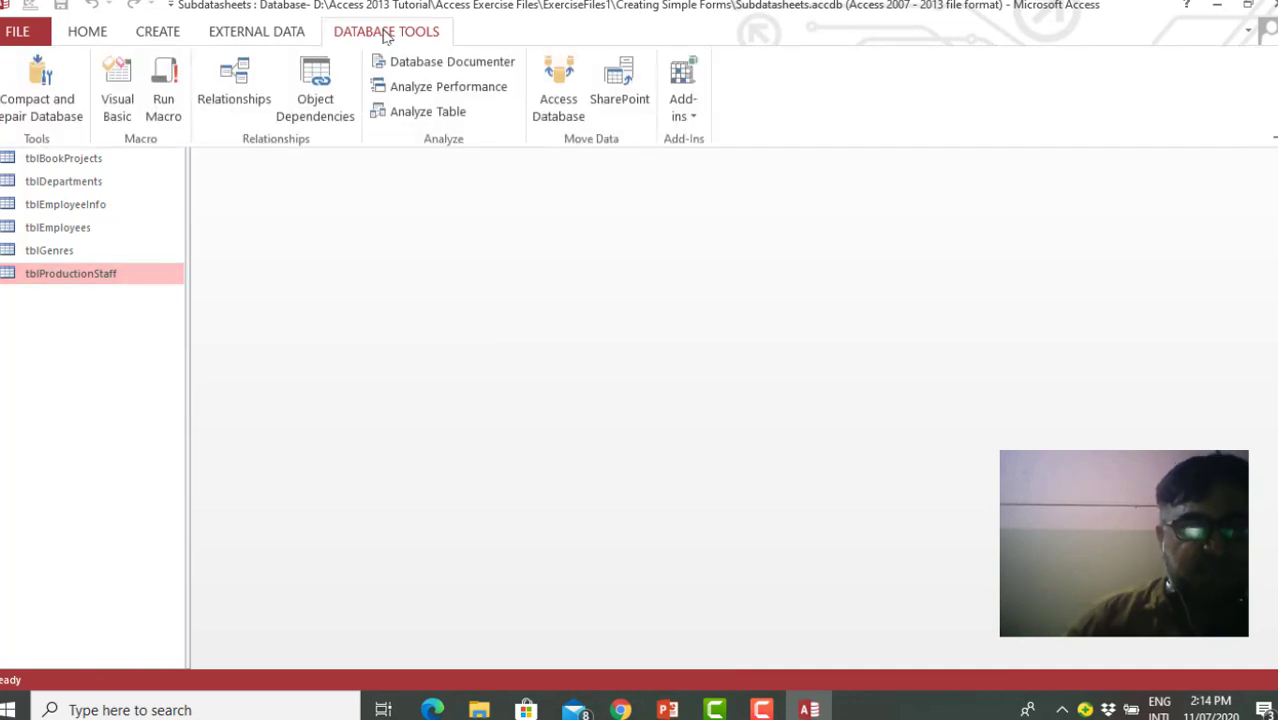
click(246, 70)
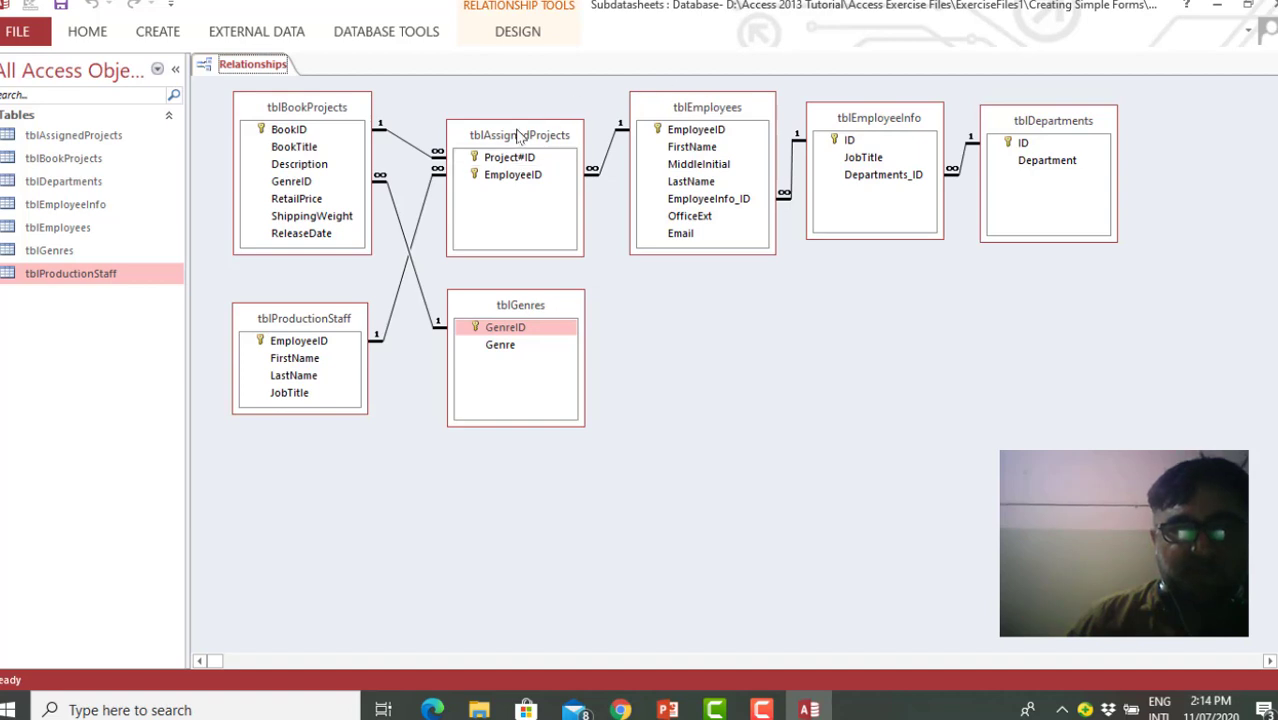
drag(518, 136, 516, 143)
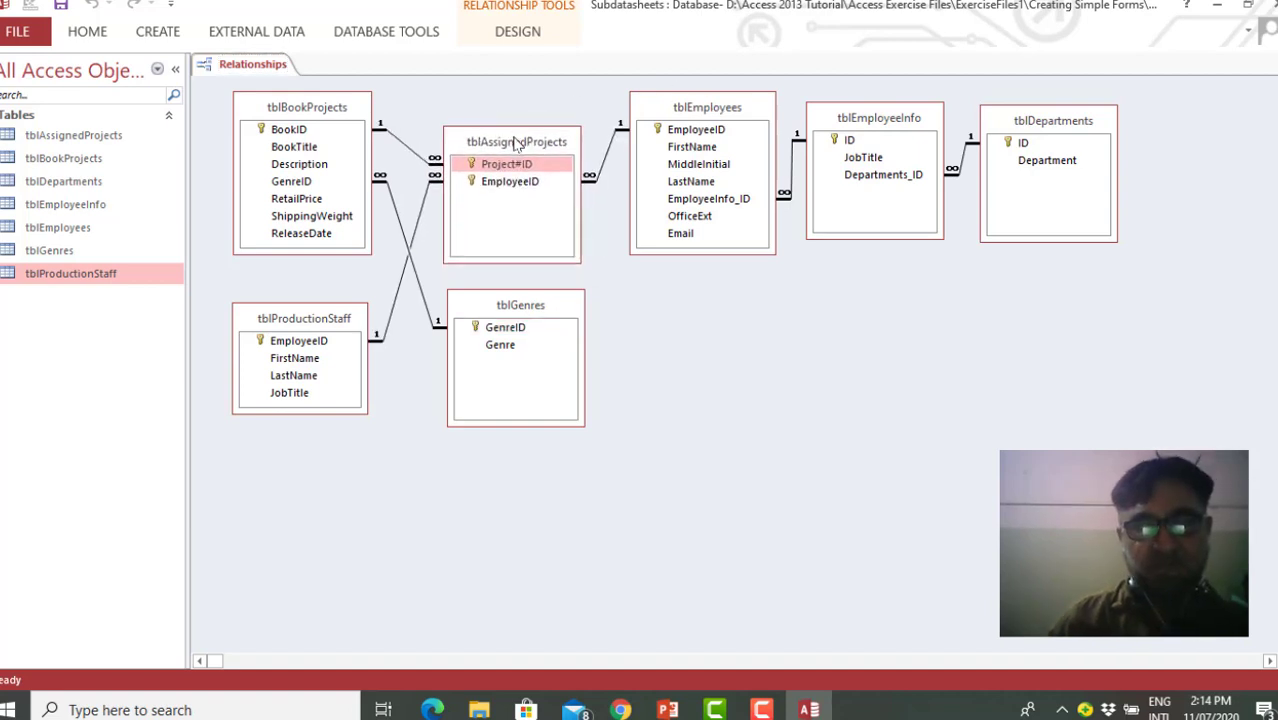
click(324, 110)
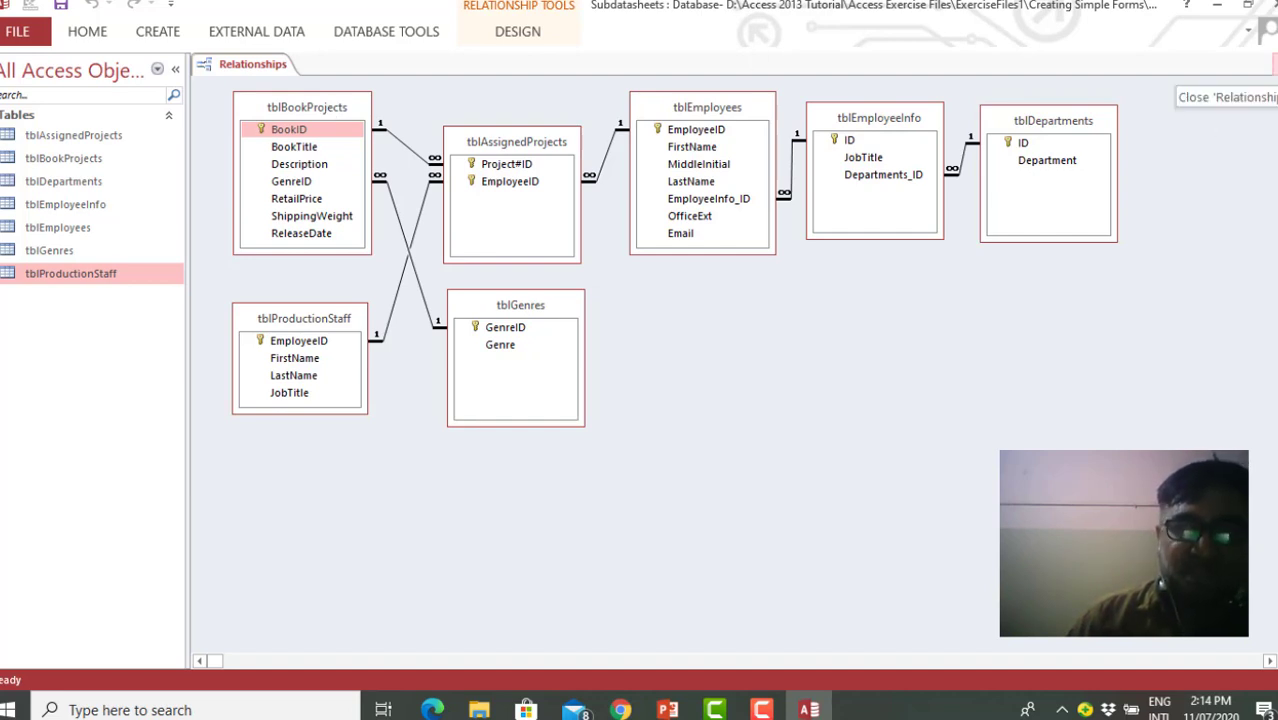
click(1272, 64)
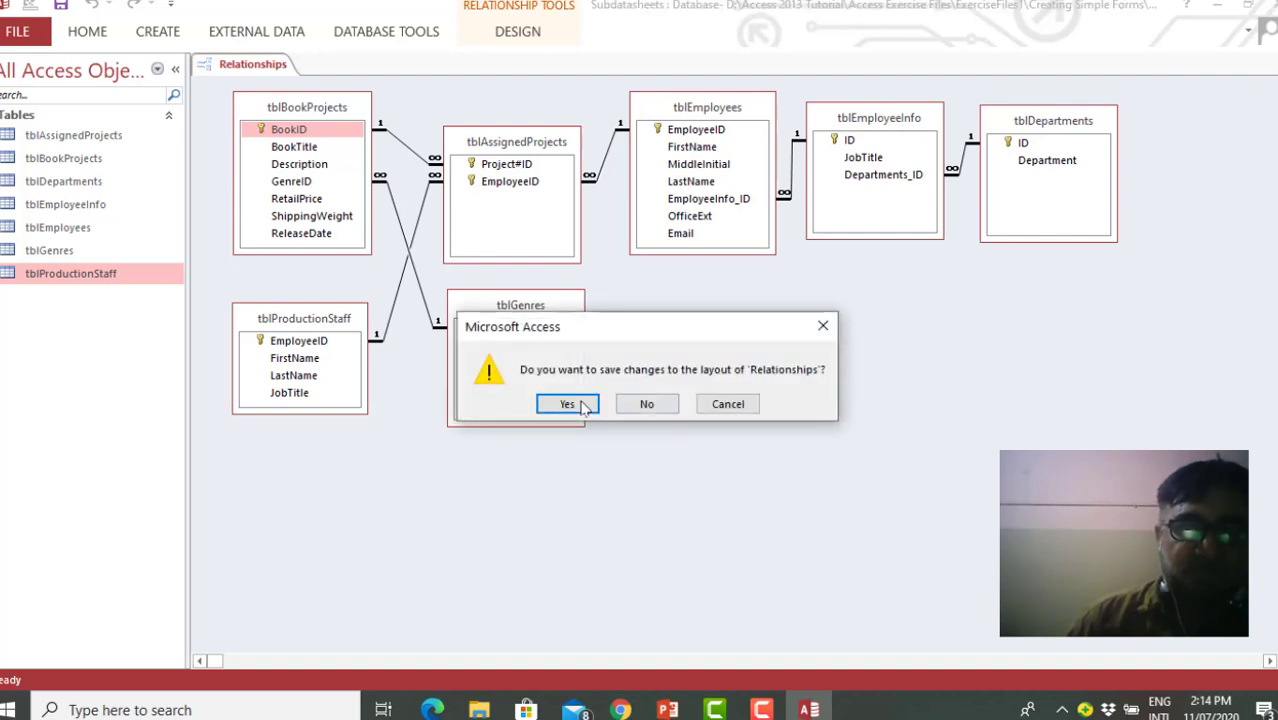
click(648, 404)
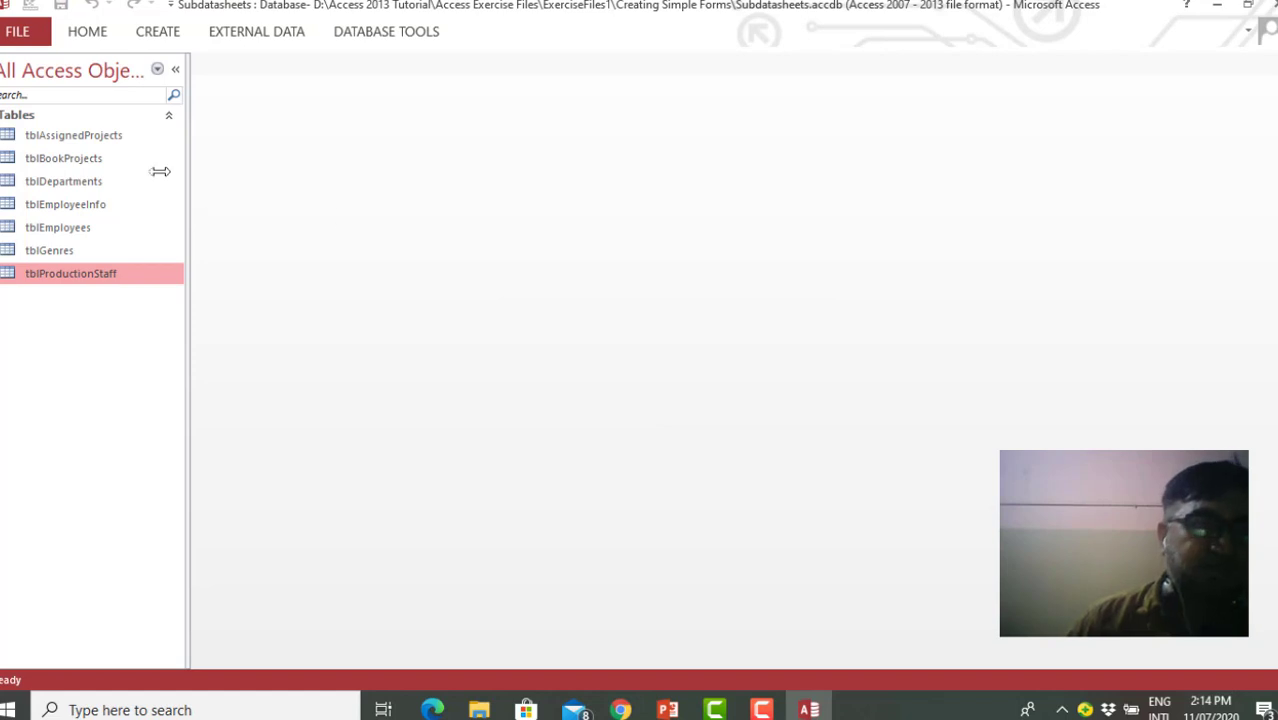
Create a simple form from the tblBookProjects table
click(91, 166)
click(158, 33)
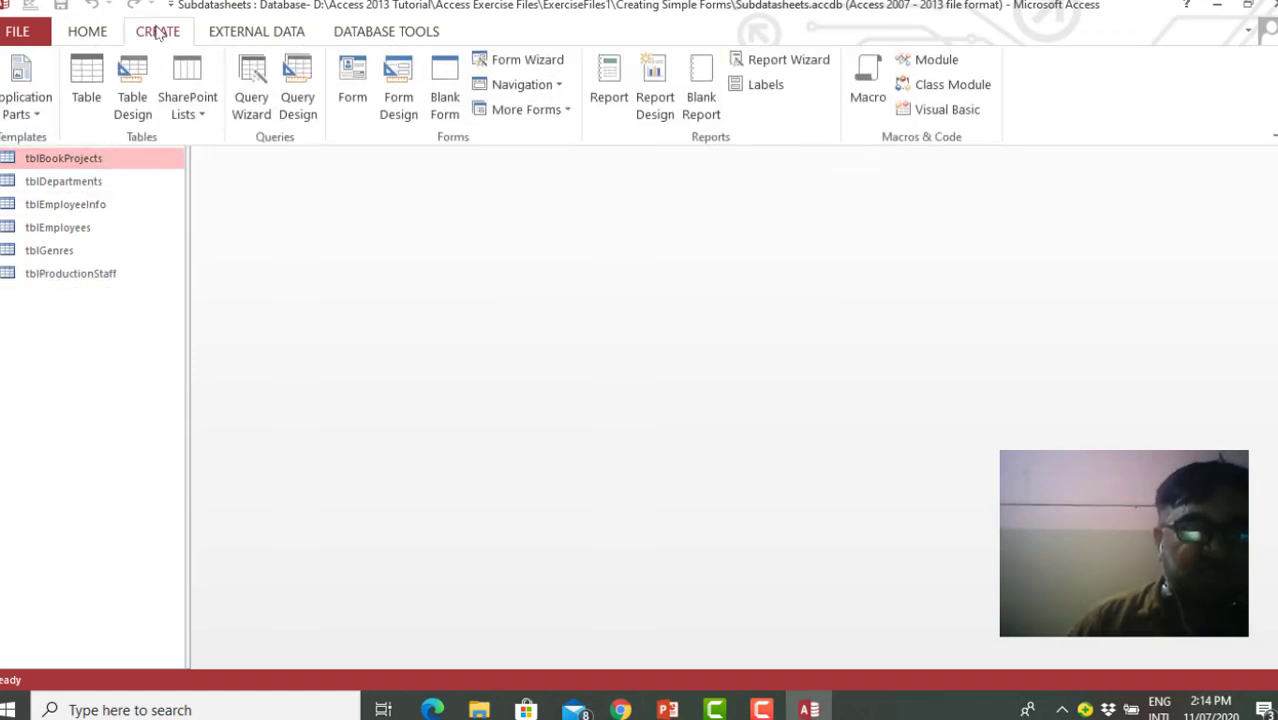
click(355, 95)
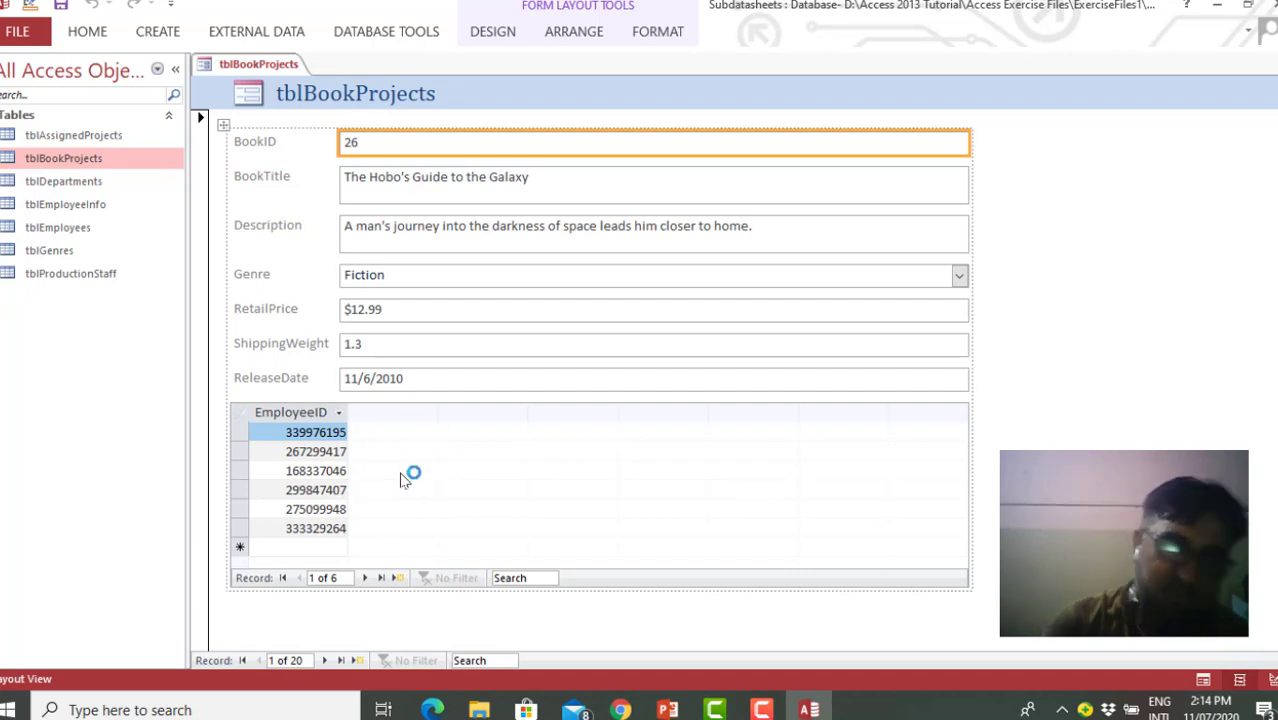
Reopen the relationships diagram to compare its table links with the tblBookProjects form, and return to the form
click(386, 33)
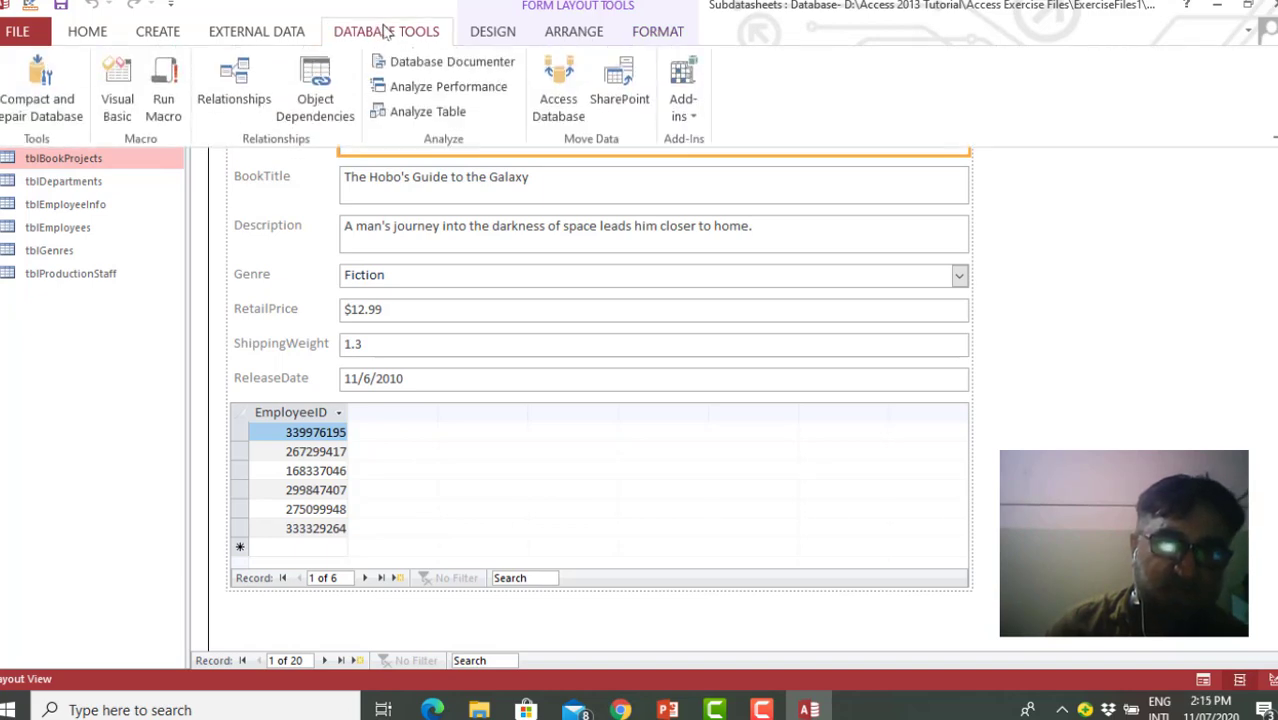
click(246, 78)
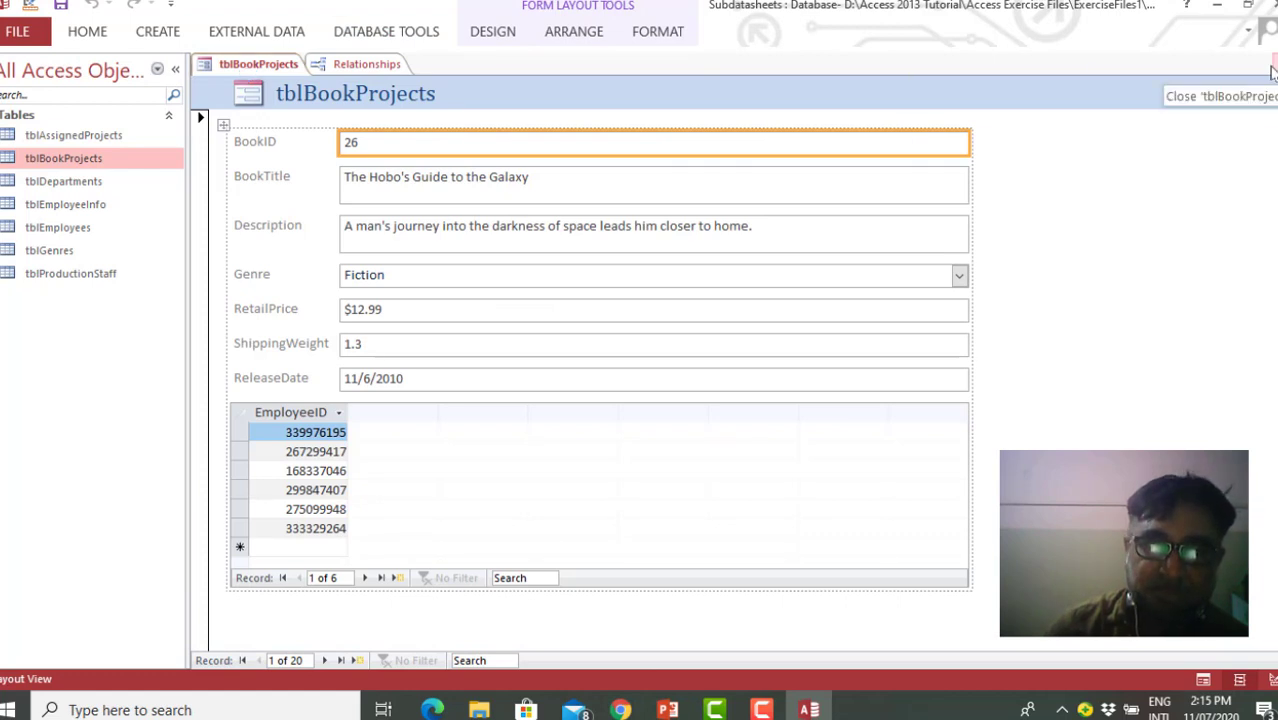
click(366, 64)
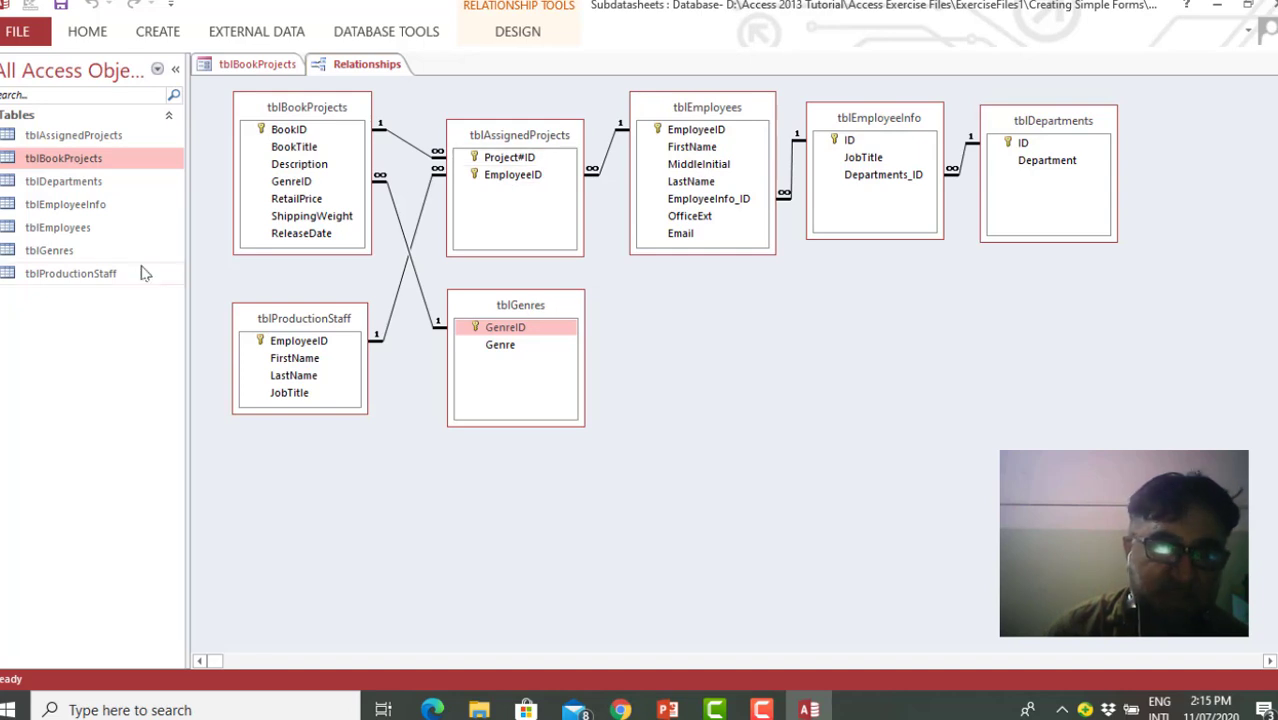
click(280, 64)
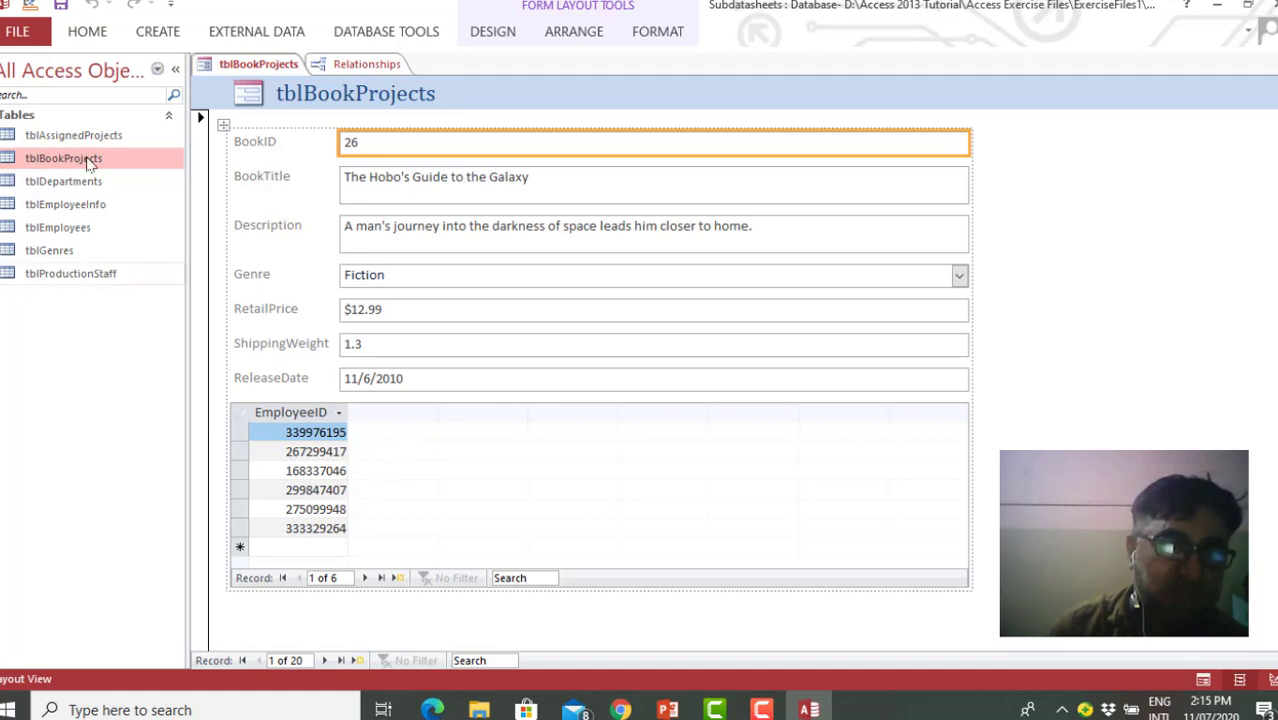
Delete the tblAssignedProjects subform from the tblBookProjects form in Design View
click(30, 6)
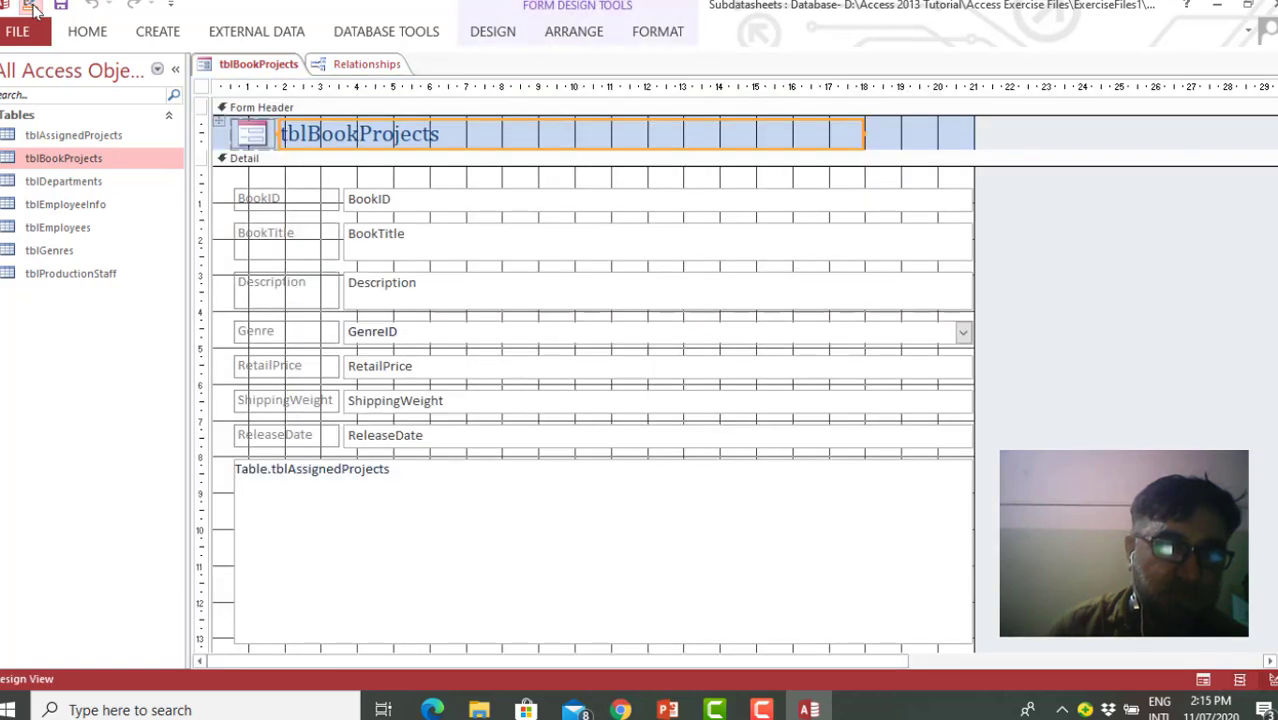
click(397, 502)
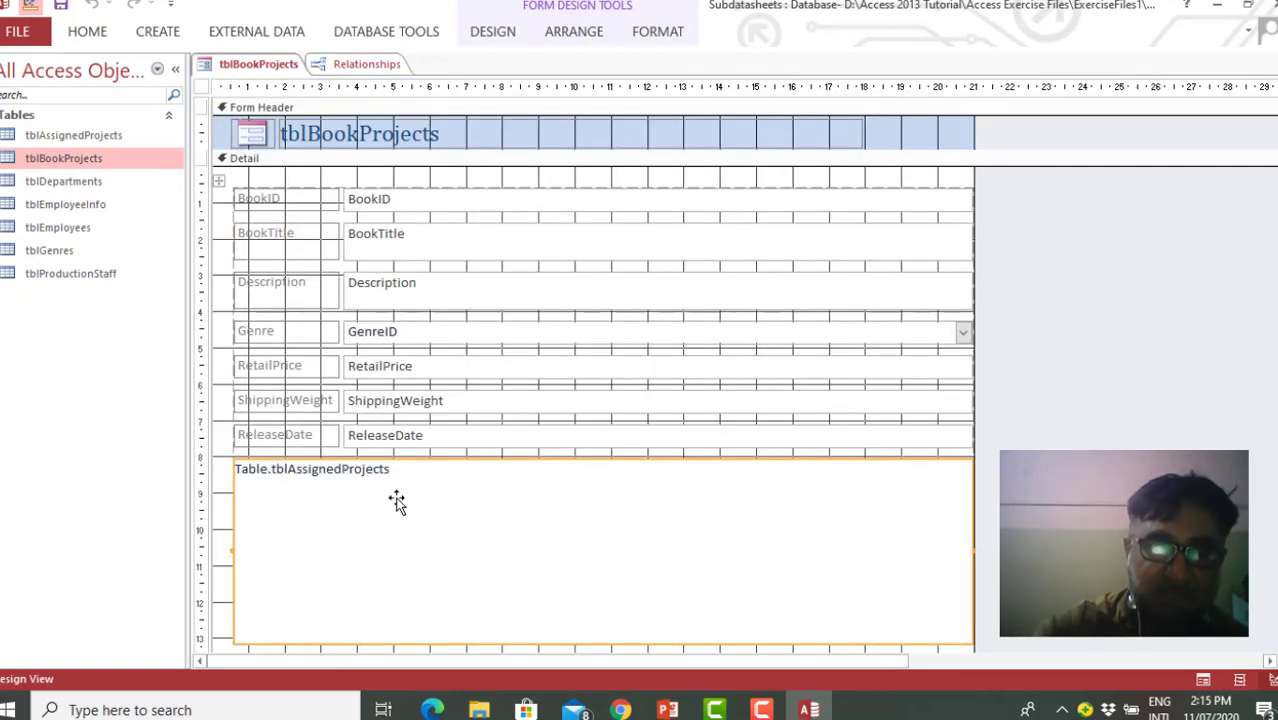
key(Delete)
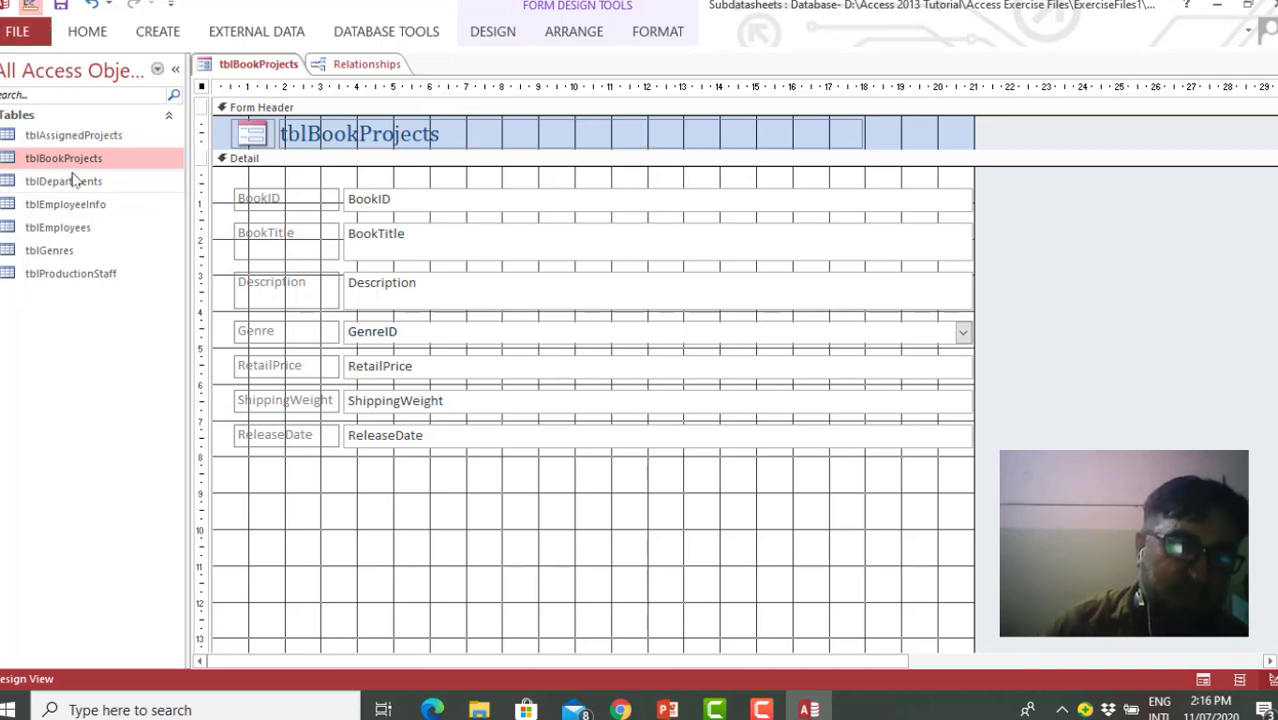
Show the tblBookProjects form in Form View to check it, and switch it to Layout View
right_click(268, 72)
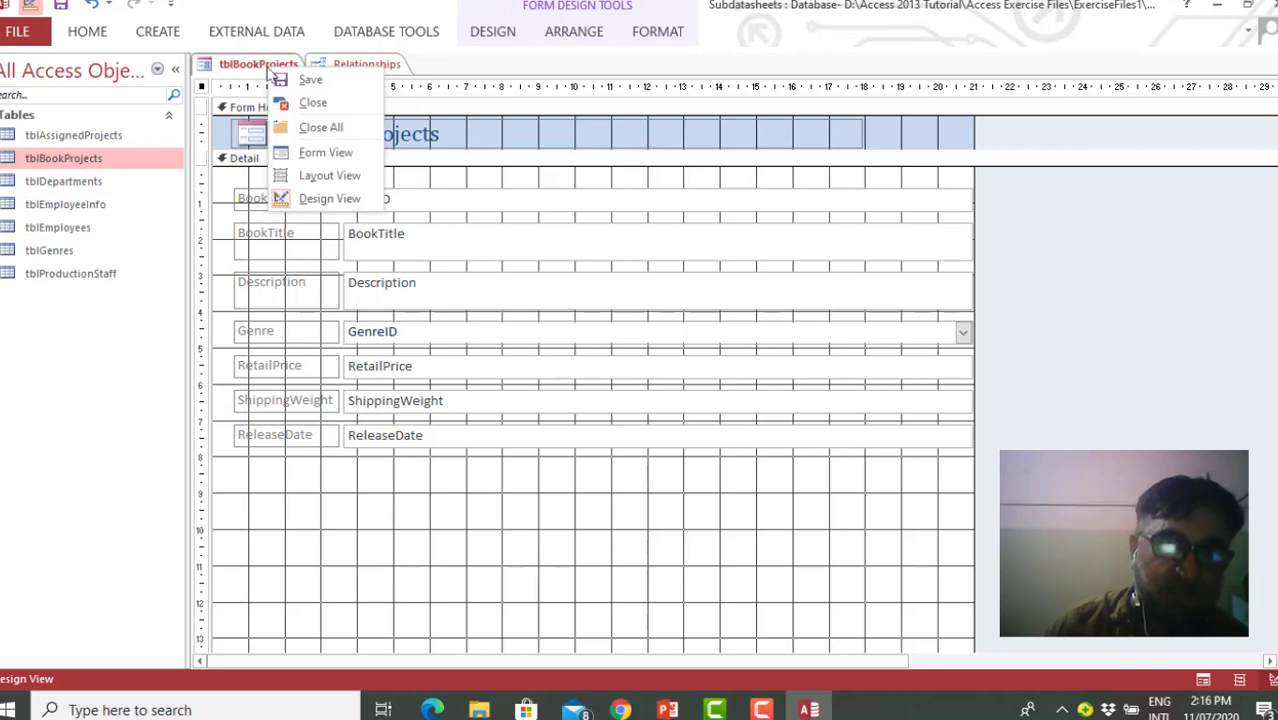
click(331, 155)
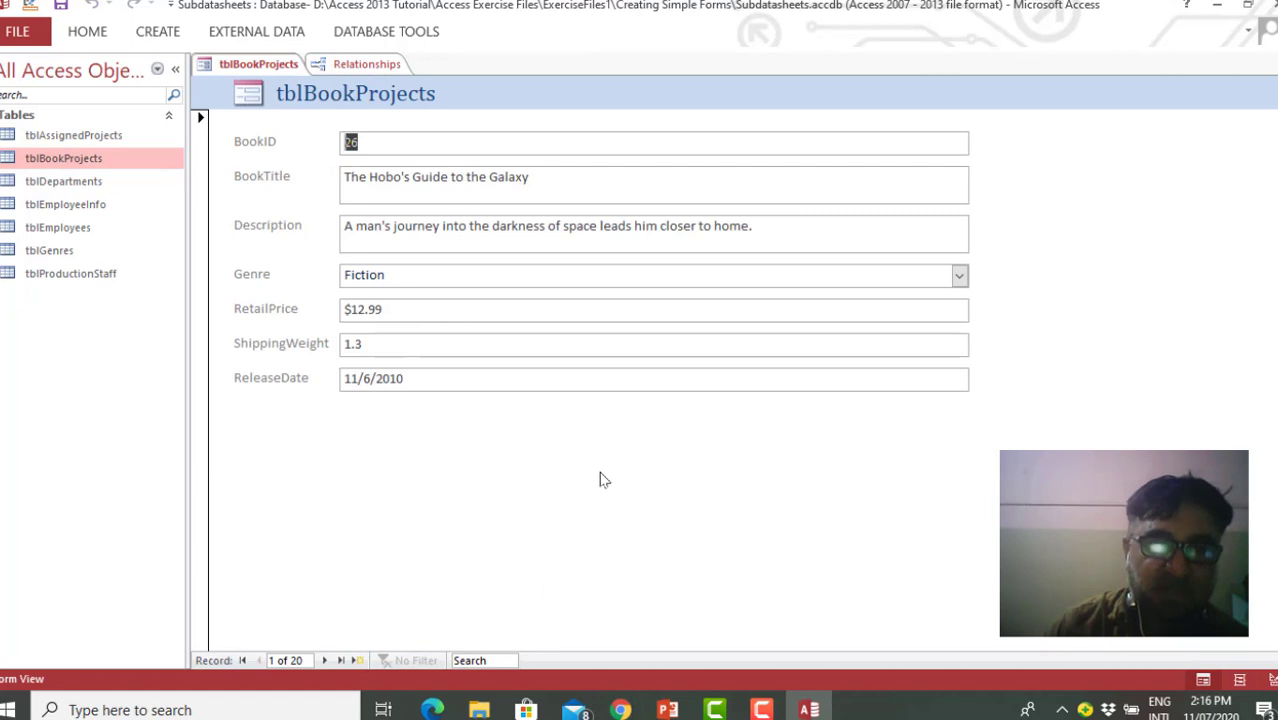
right_click(247, 66)
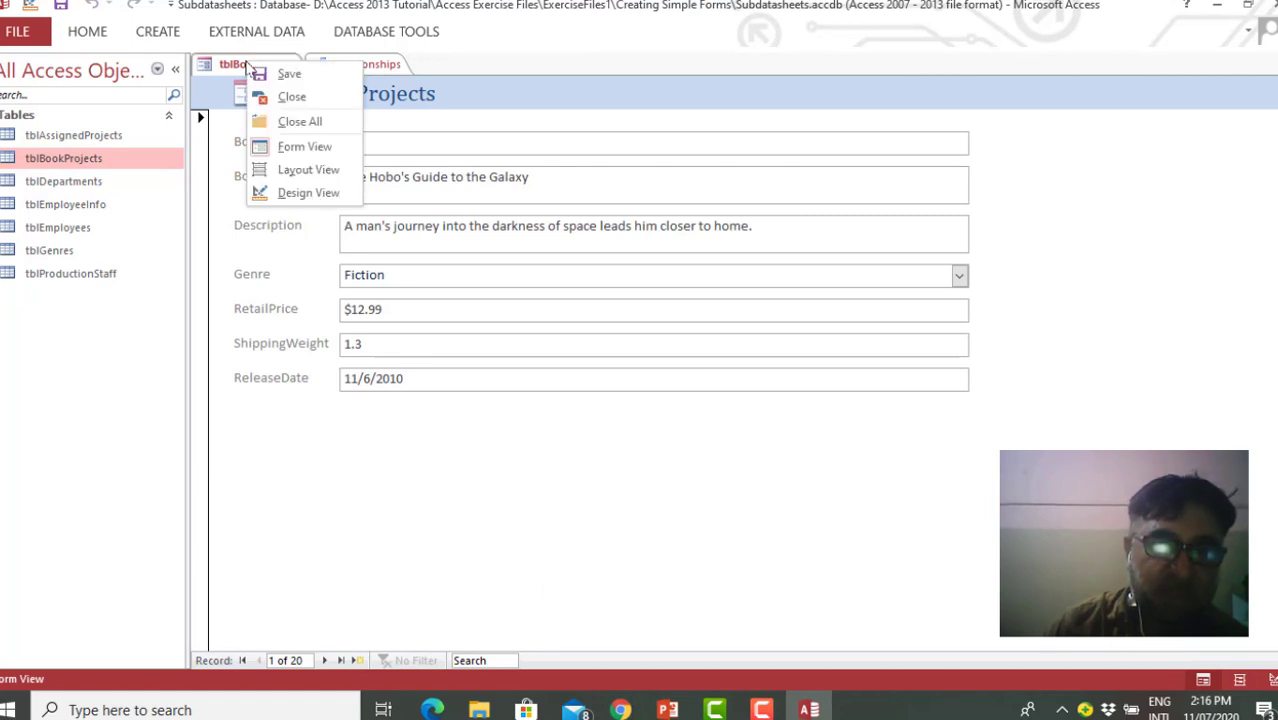
click(309, 169)
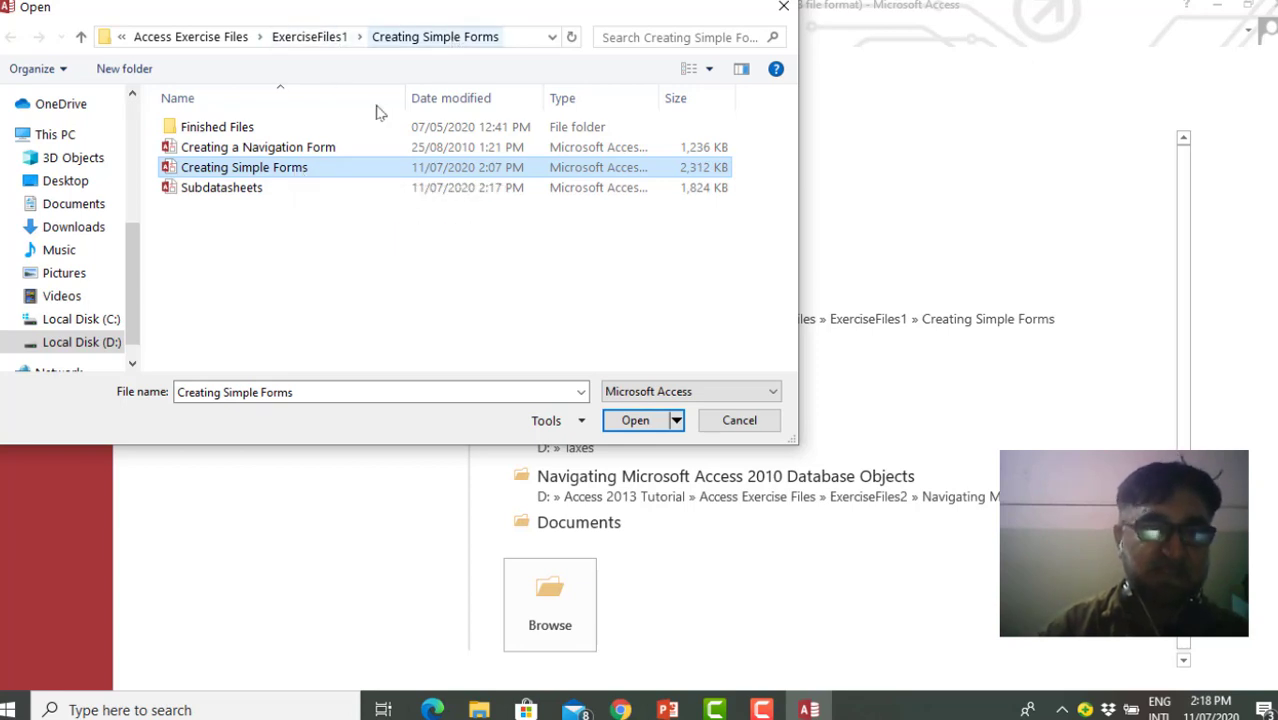
Open the Creating Simple Forms database from the Creating Simple Forms folder
click(303, 170)
click(424, 253)
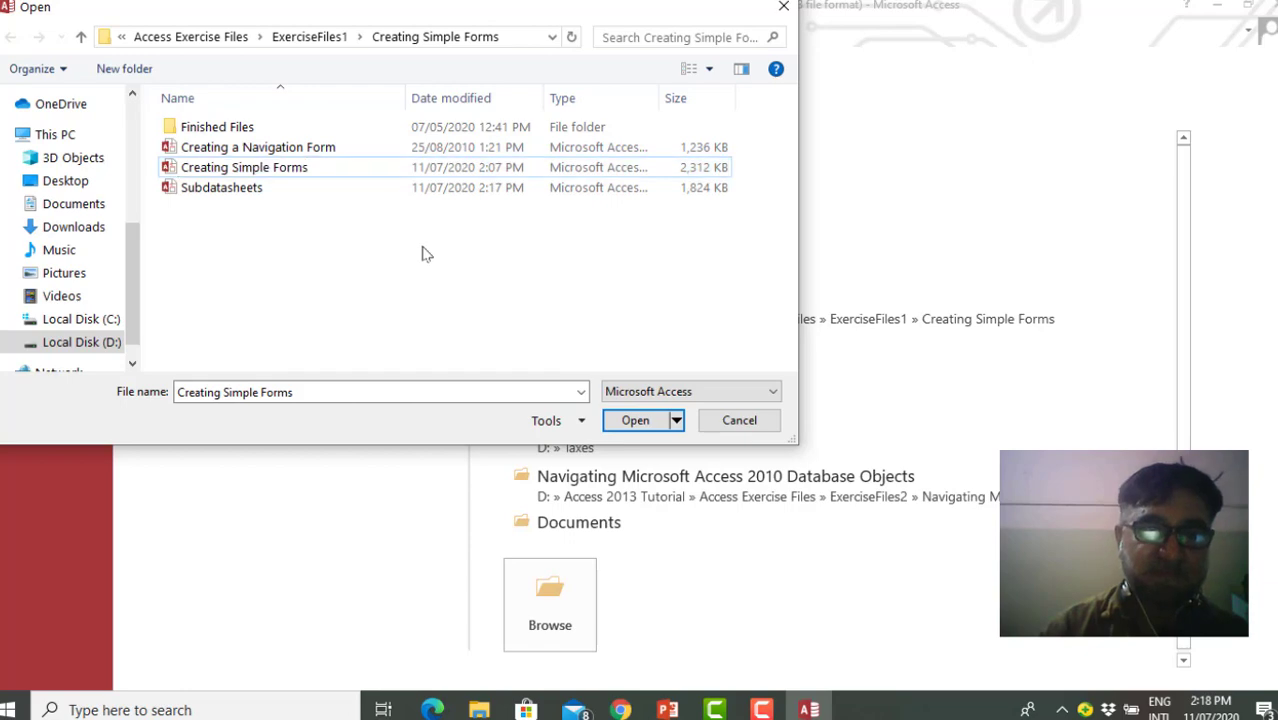
click(348, 167)
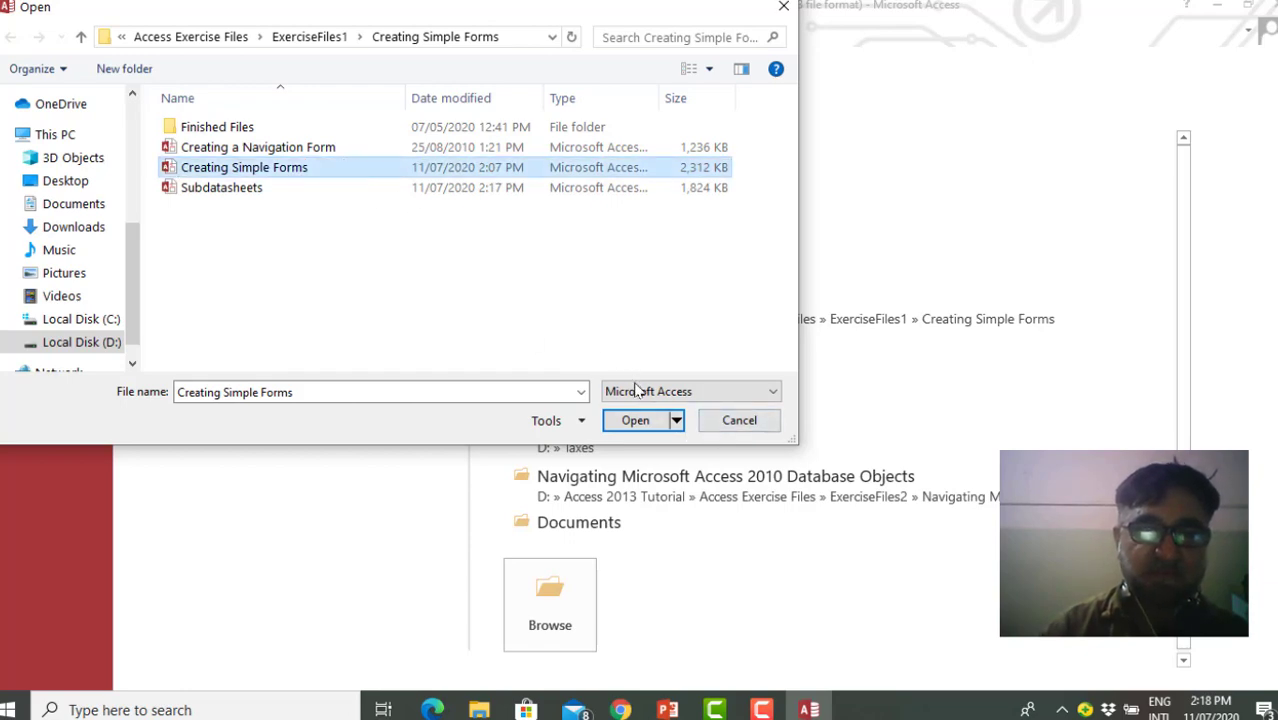
click(636, 420)
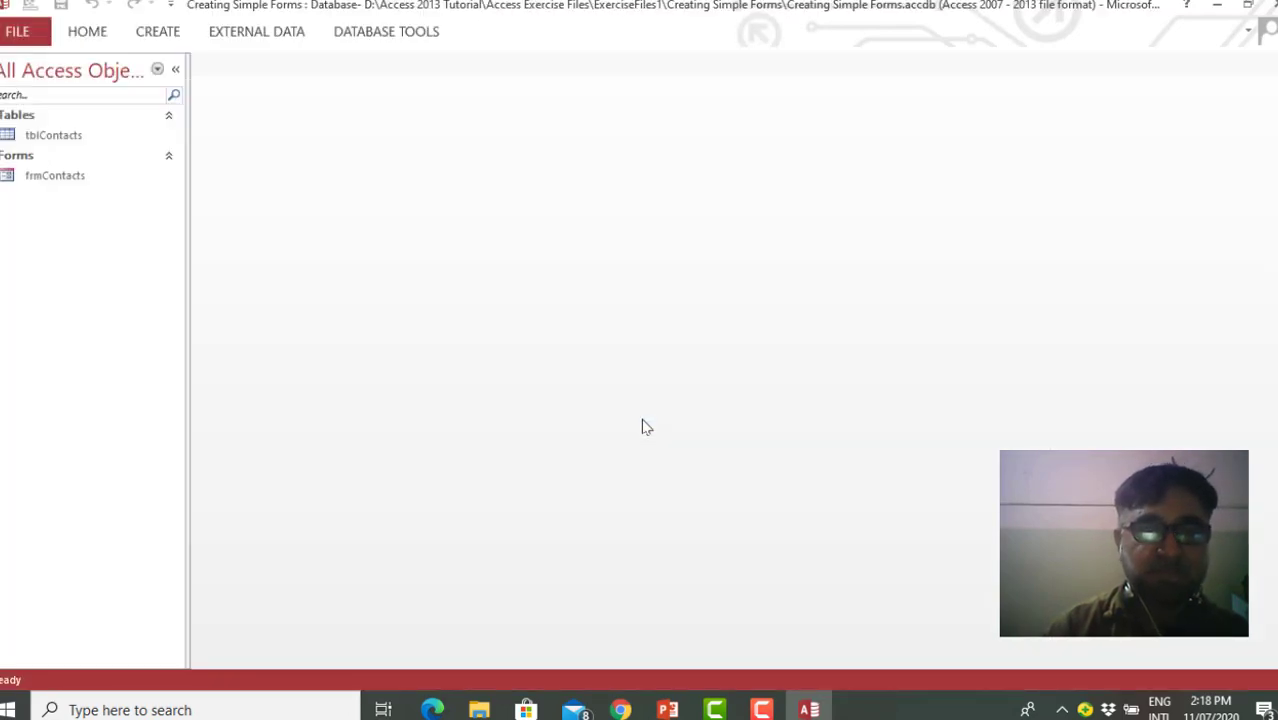
Create a Multiple Items form from the tblContacts table
click(64, 137)
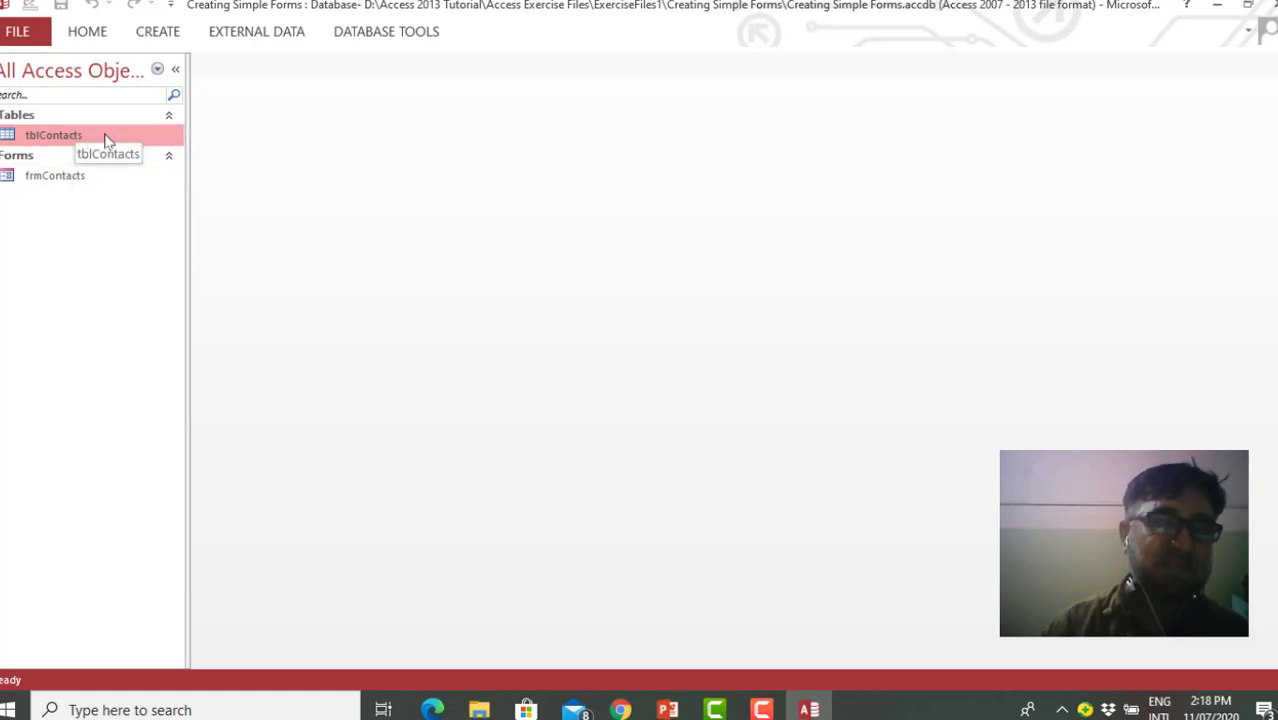
click(168, 31)
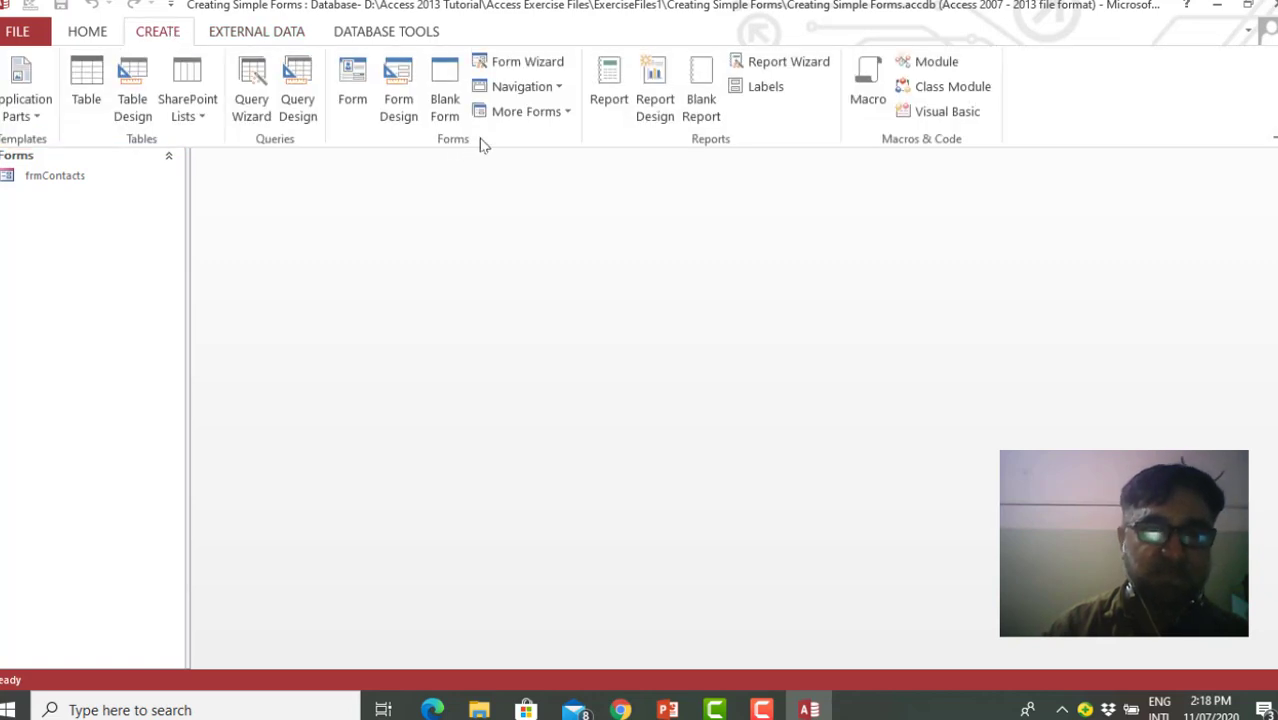
click(568, 114)
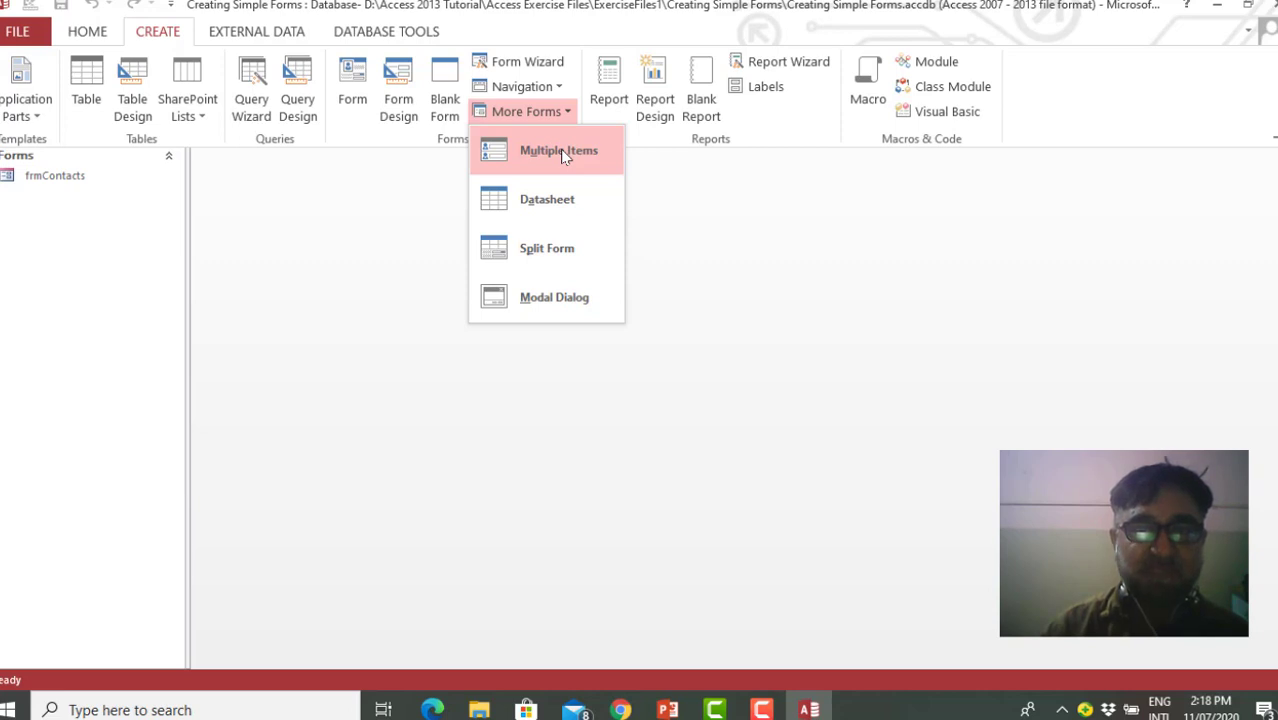
click(560, 151)
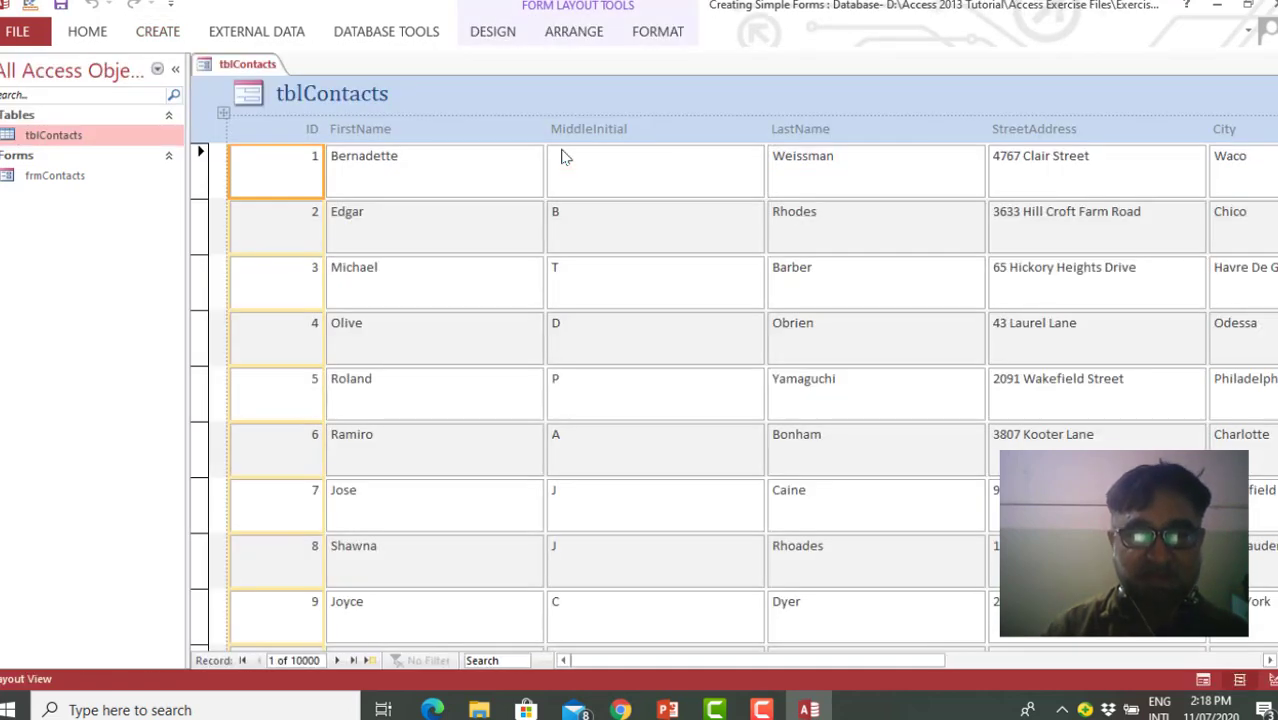
Check the new tblContacts form in Form View, return to Layout View, and look through its records and columns as far as Birthday
right_click(243, 66)
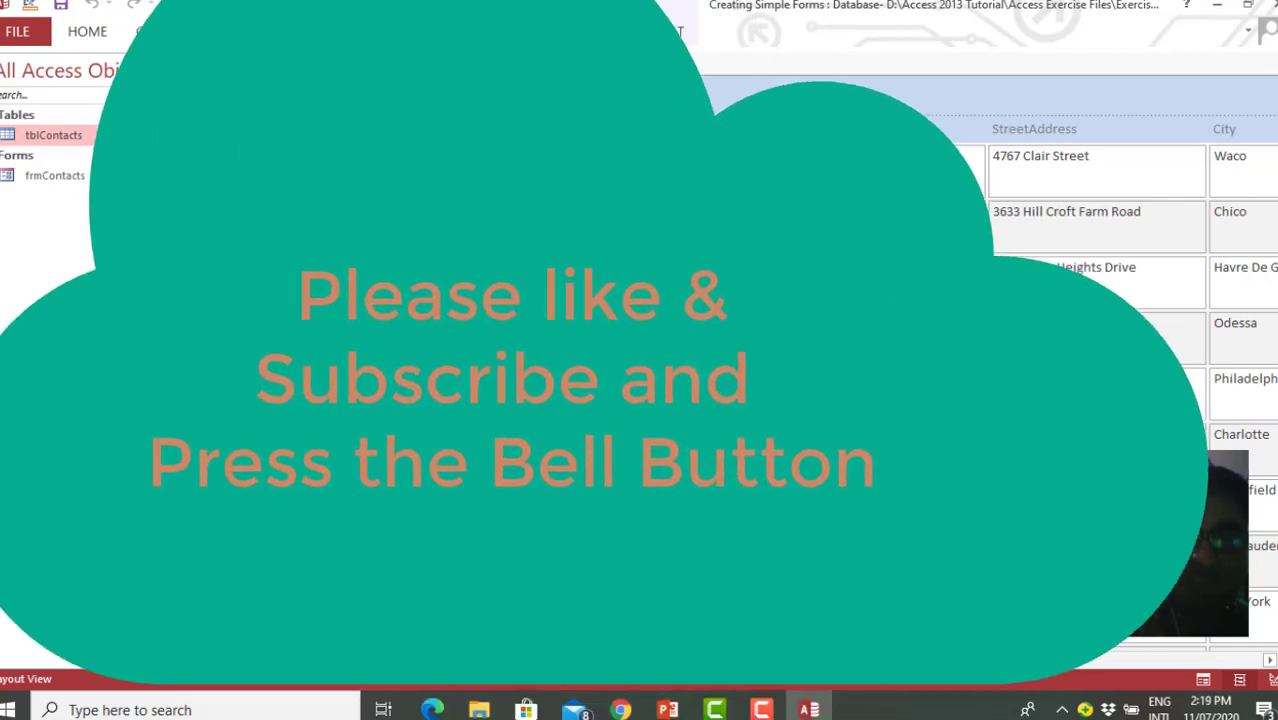
click(302, 146)
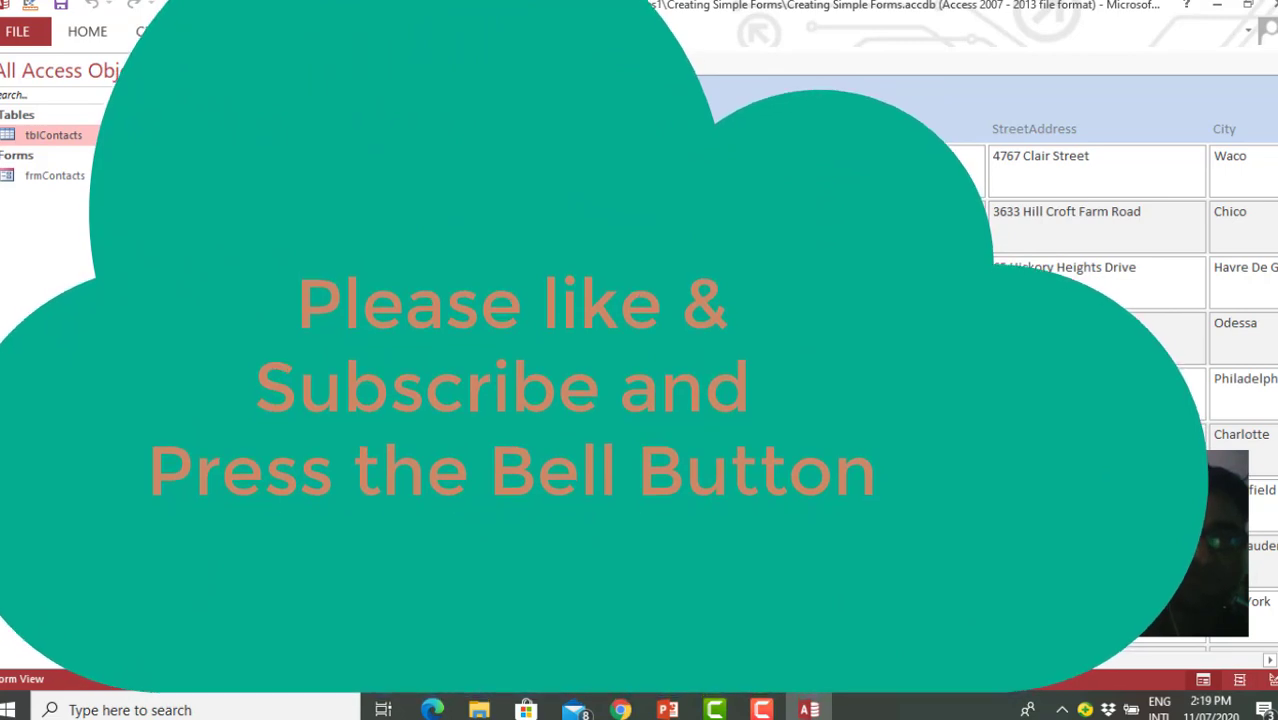
right_click(243, 66)
click(302, 168)
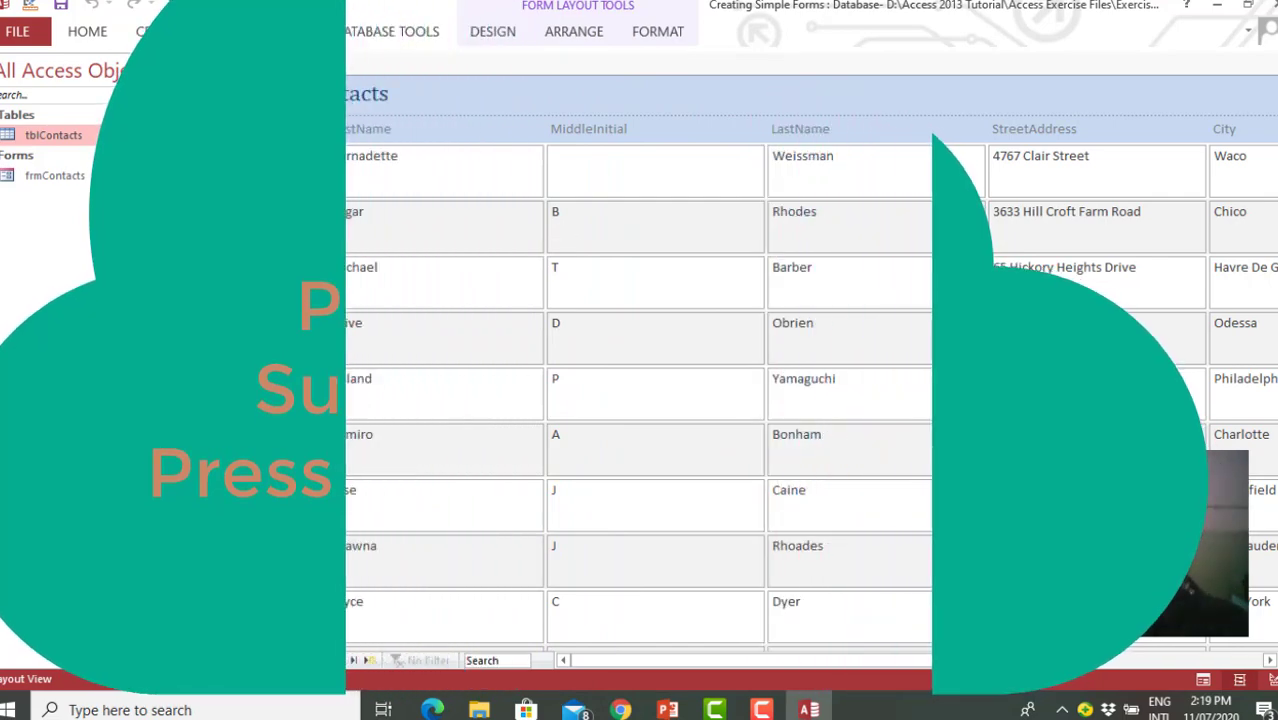
scroll(565, 235, down, 1)
scroll(640, 380, down, 9)
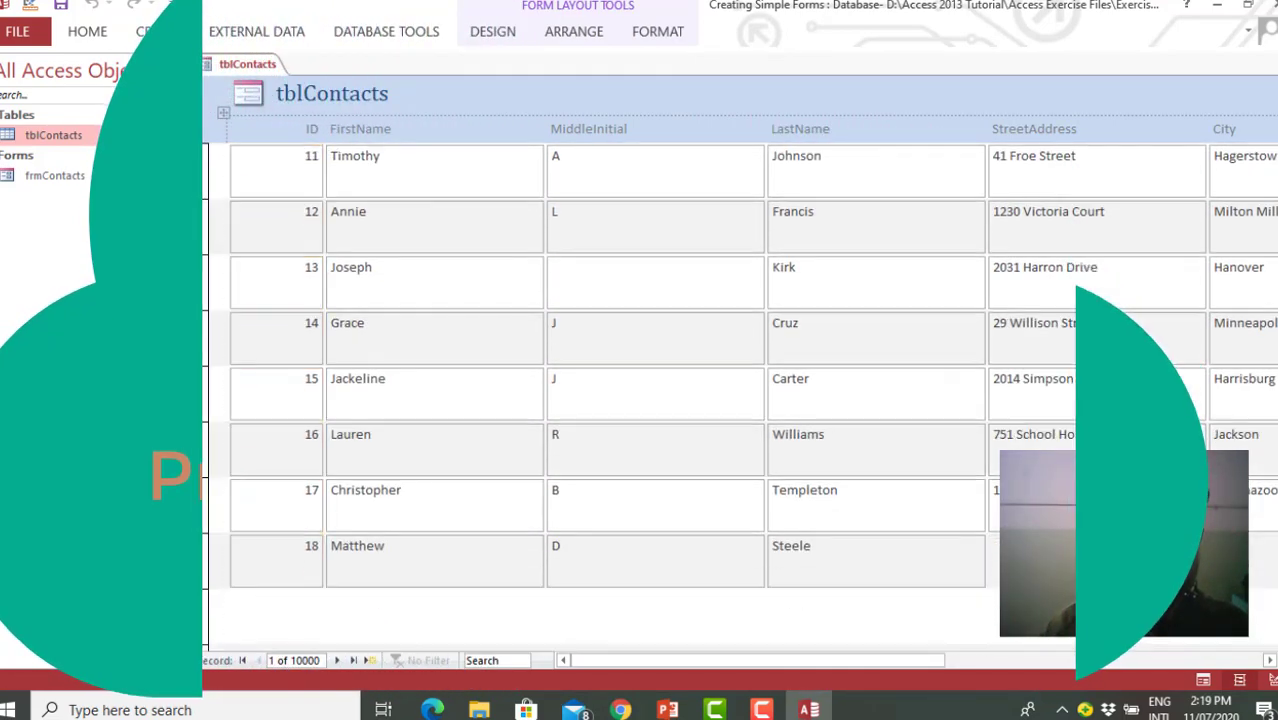
click(1268, 663)
click(1268, 663)
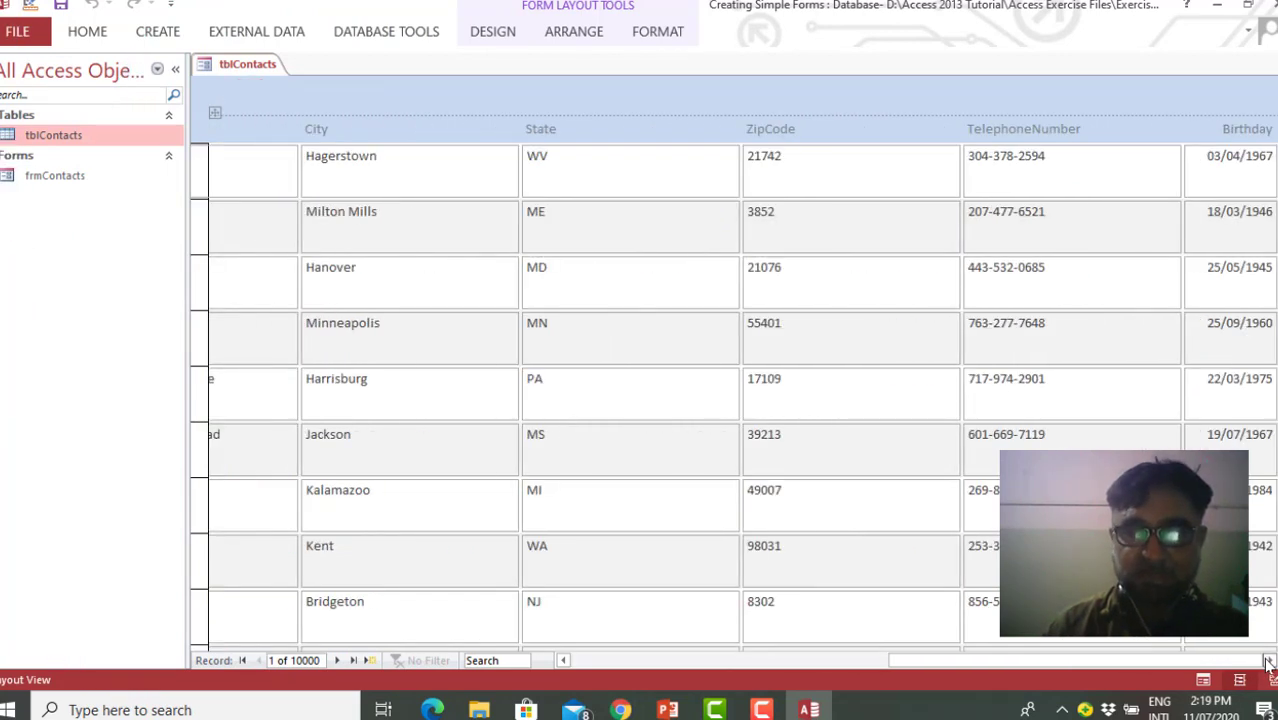
Show the tblContacts form in Design View and select the MiddleInitial text box in the Detail section
right_click(247, 64)
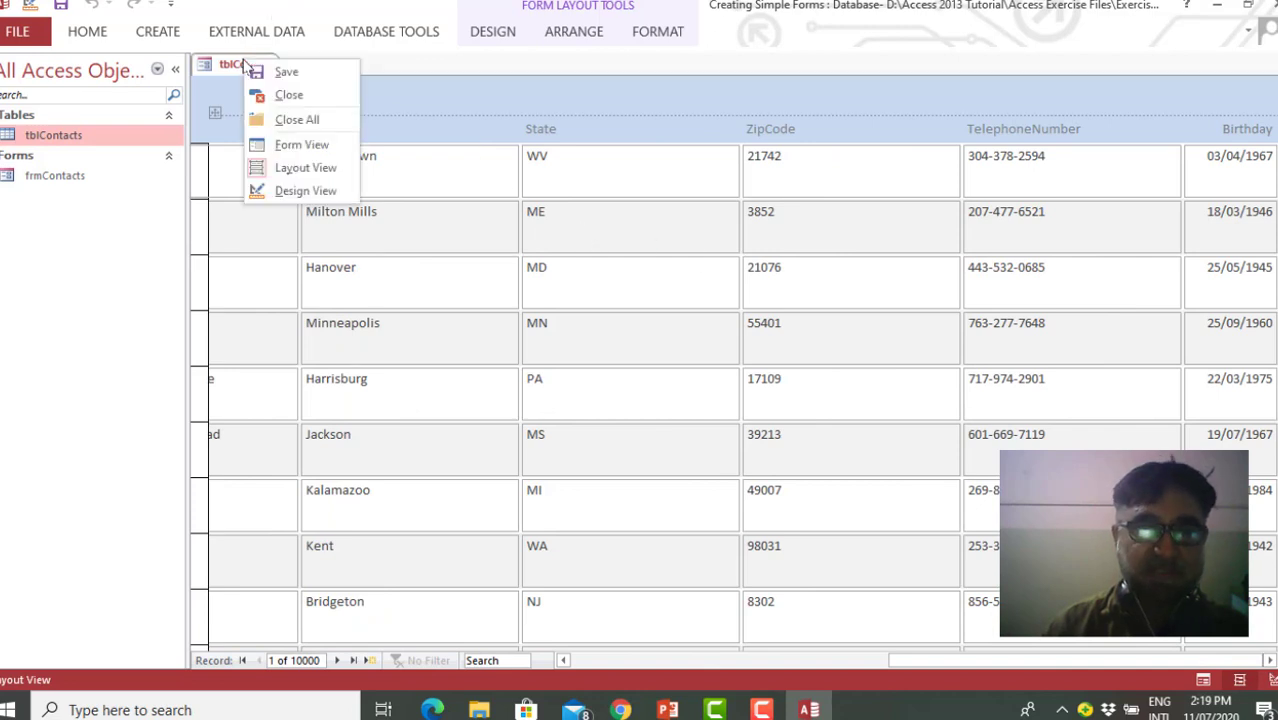
click(681, 143)
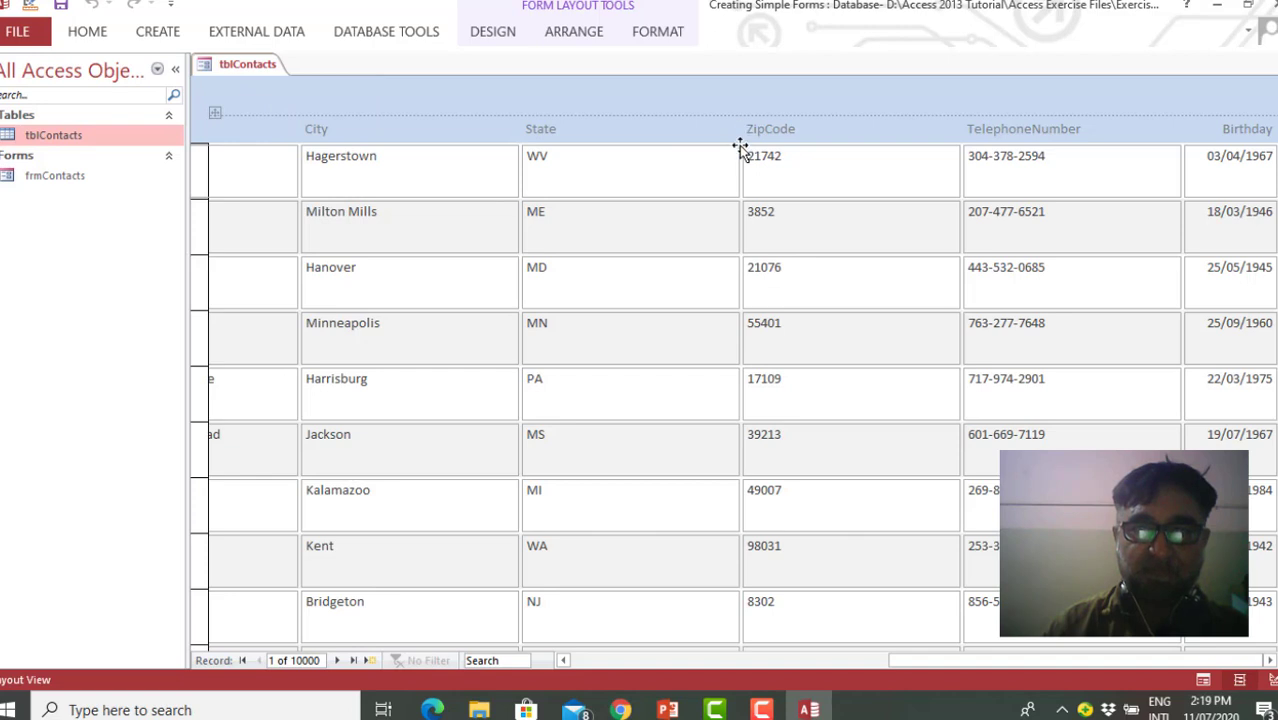
right_click(249, 65)
click(306, 193)
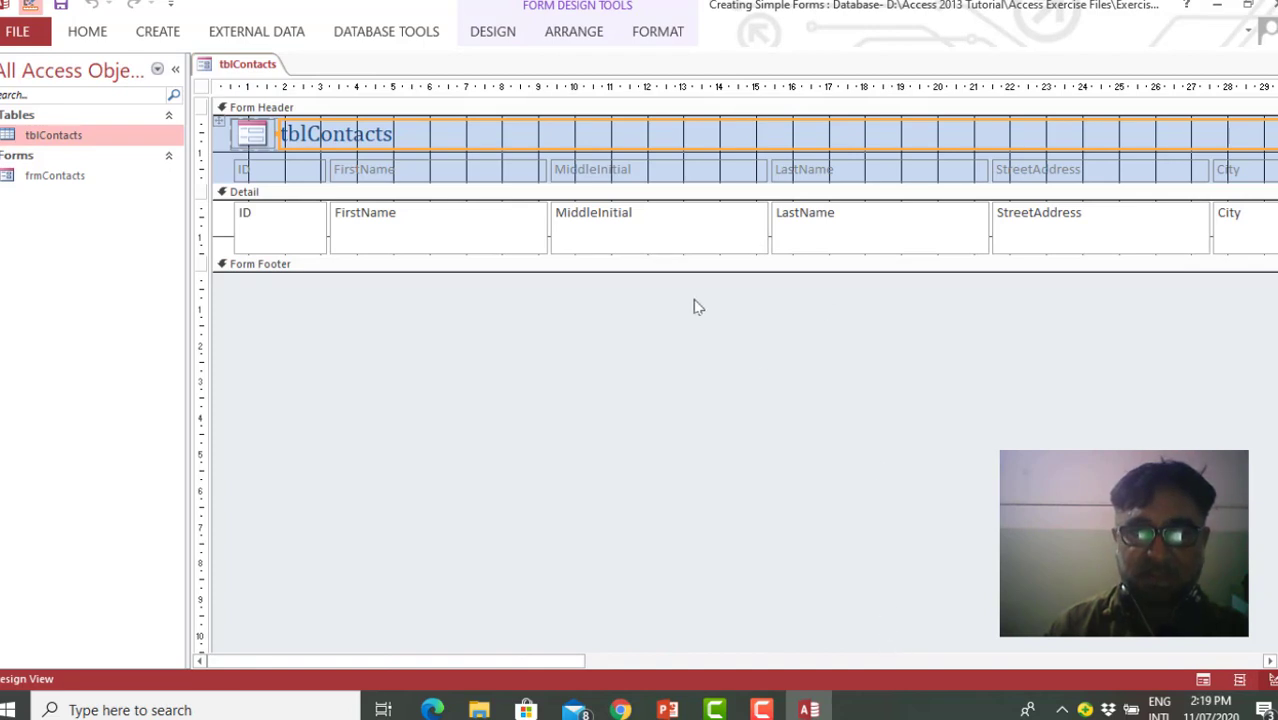
click(744, 240)
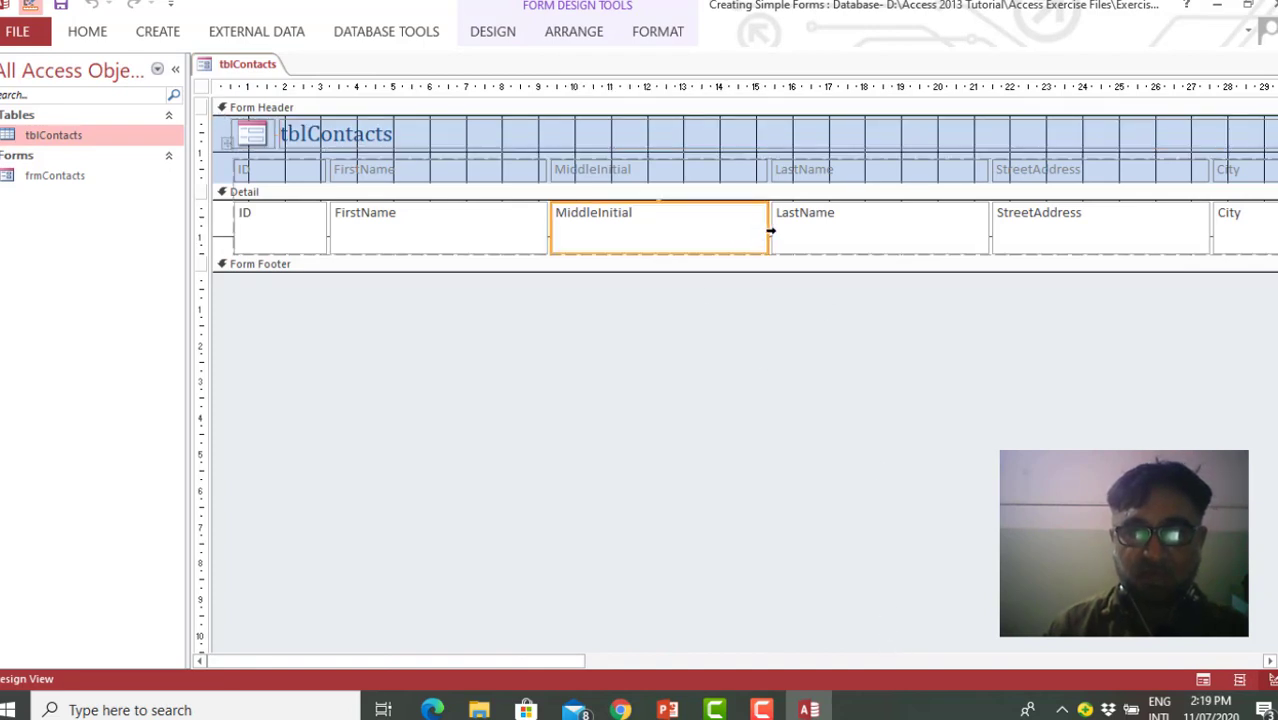
Narrow the MiddleInitial text box to about 5 cm wide and check the form's other columns as far as Birthday
drag(764, 226, 731, 232)
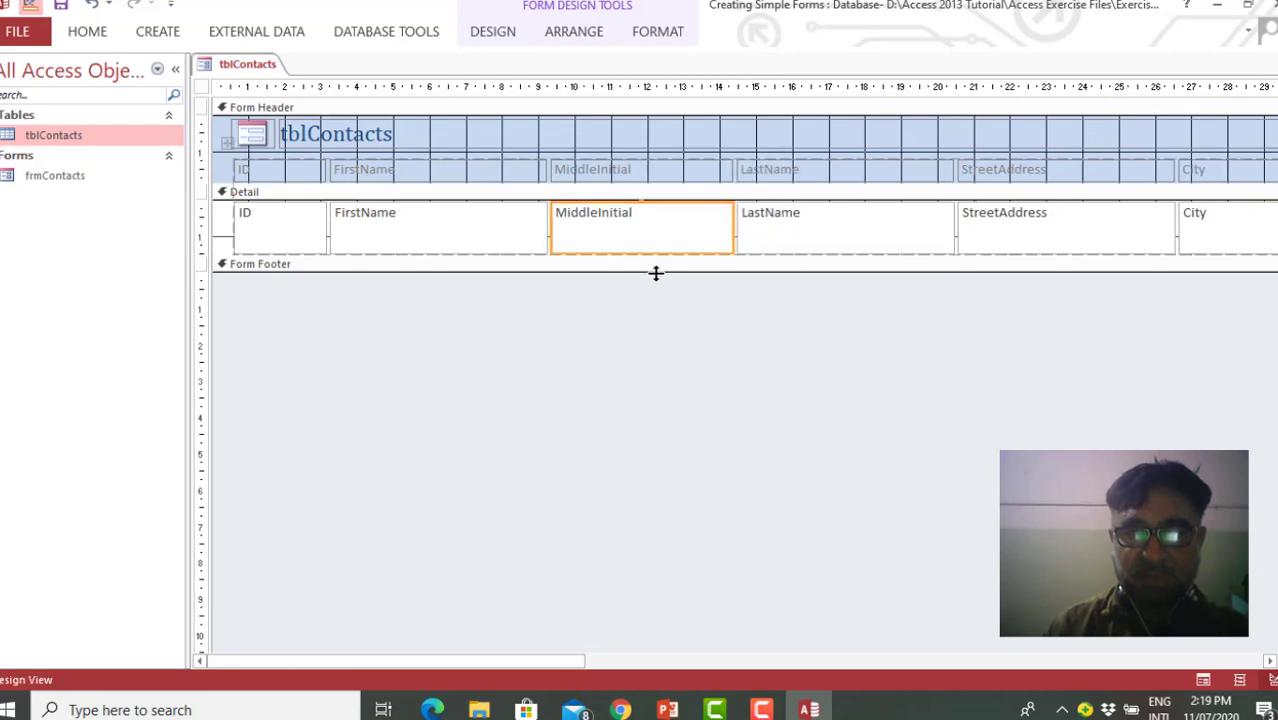
click(1270, 661)
click(1270, 661)
click(1270, 661)
click(1270, 661)
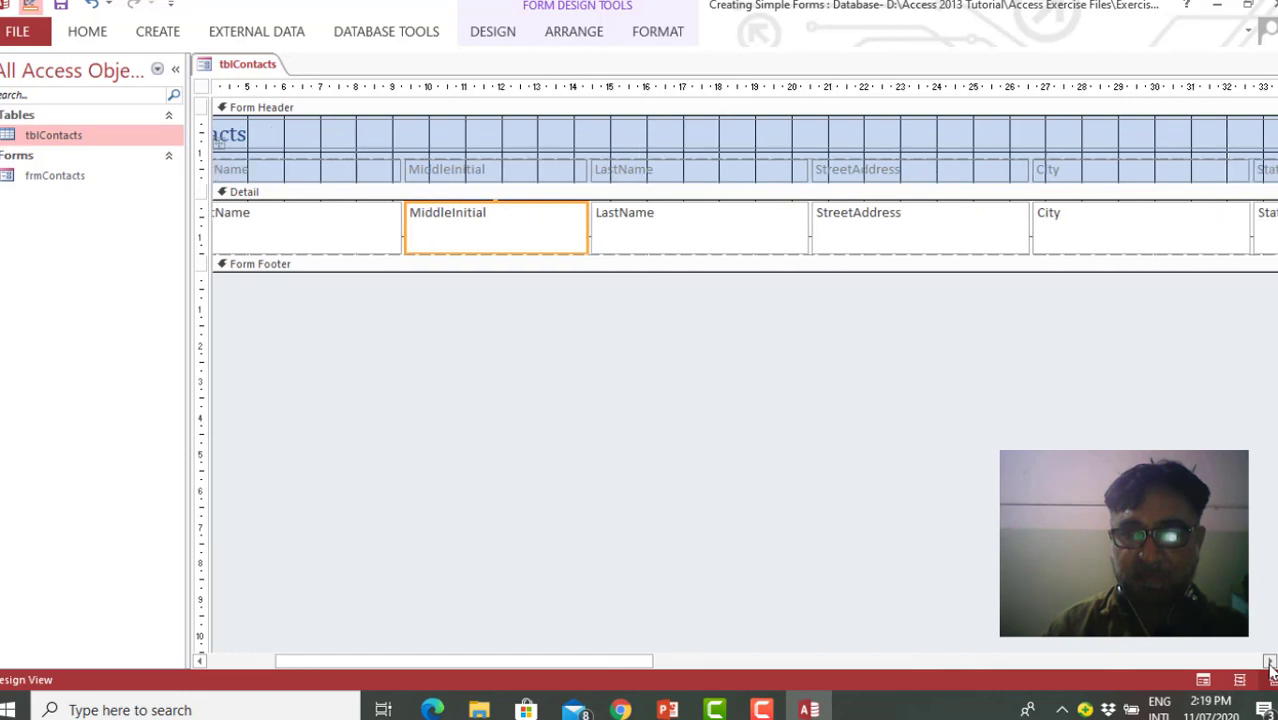
click(1270, 661)
click(1270, 661)
click(1270, 661)
click(1270, 661)
click(1270, 661)
click(1270, 661)
click(1270, 661)
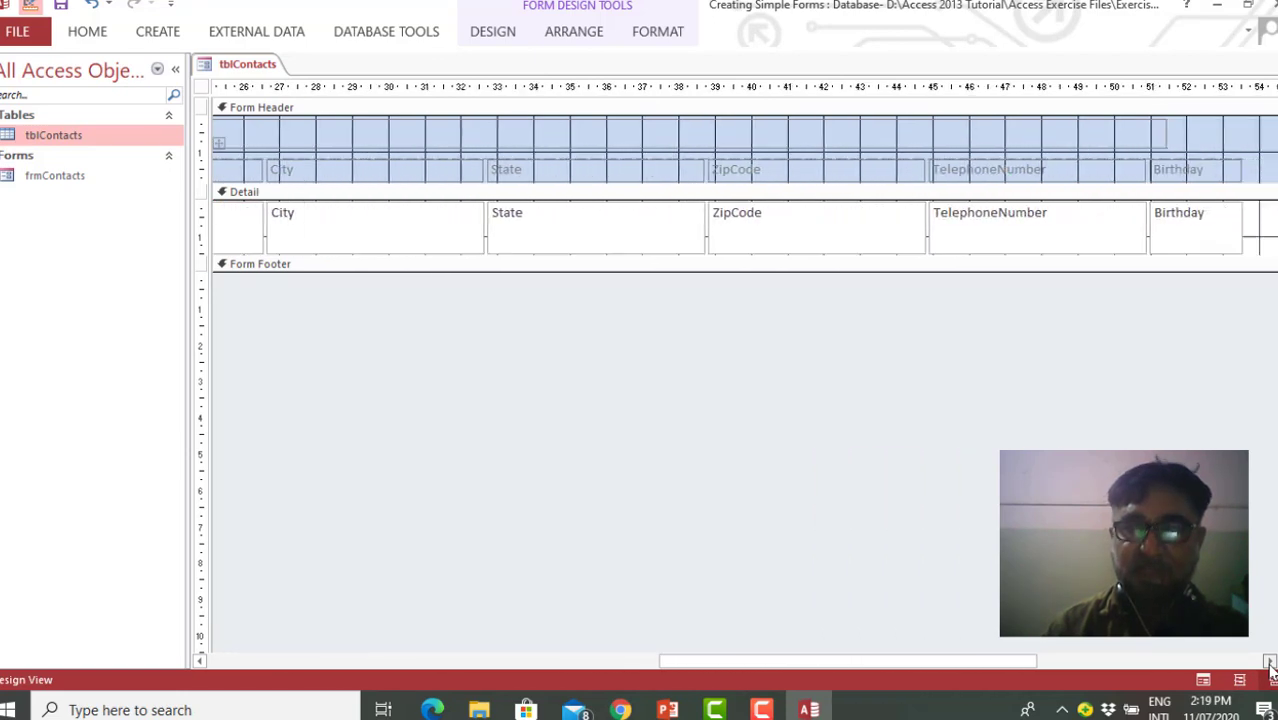
click(1270, 661)
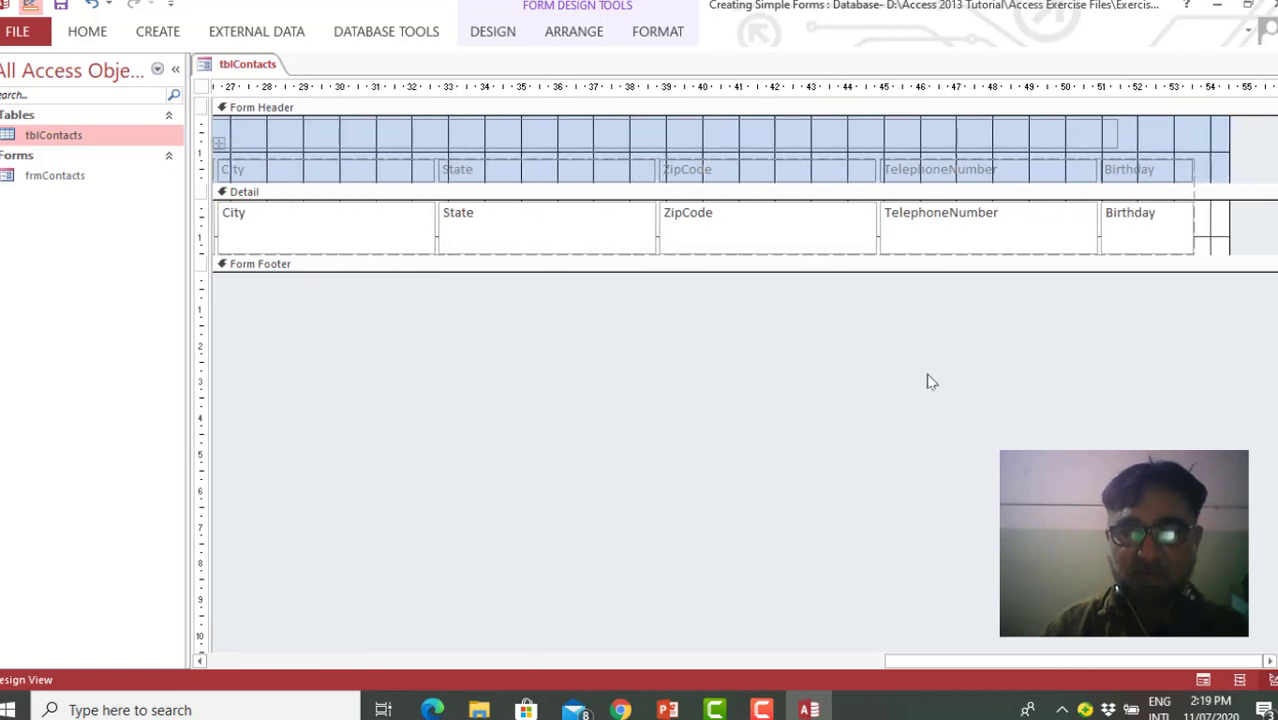
drag(1048, 667, 320, 588)
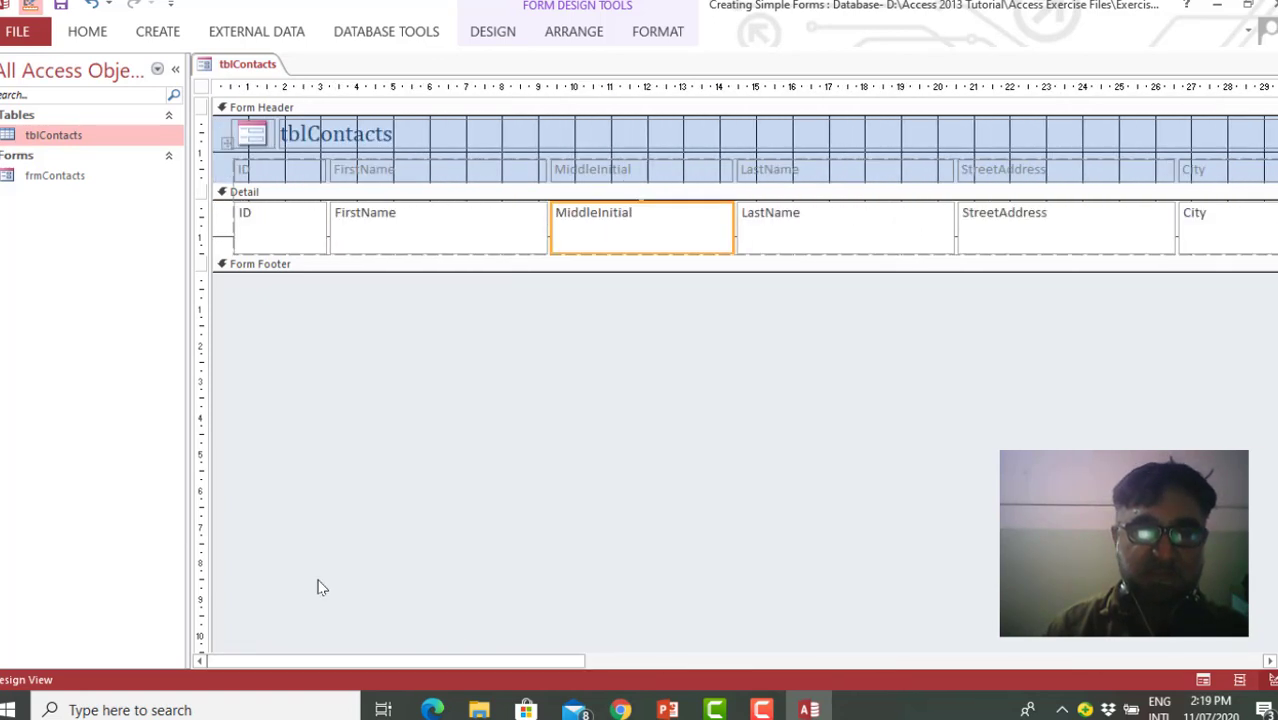
Show the tblContacts form in Form View, and collapse and restore the Navigation Pane while viewing the records
right_click(247, 67)
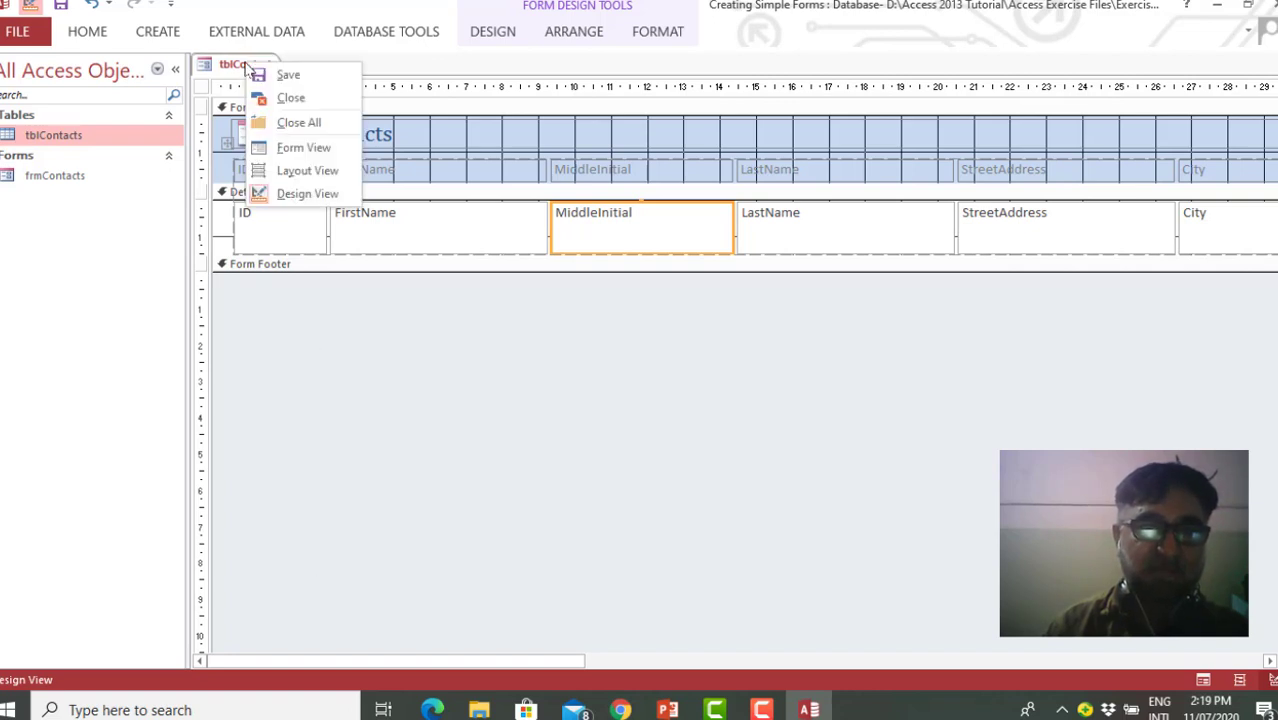
click(313, 150)
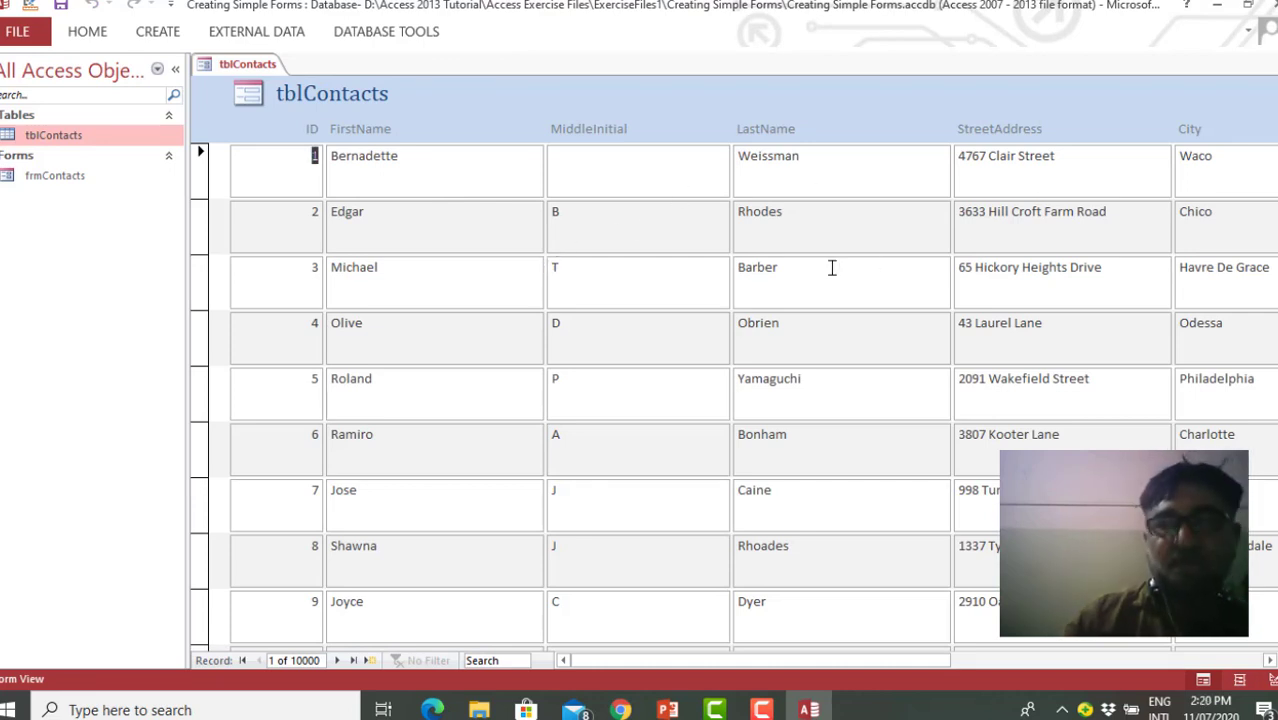
click(173, 74)
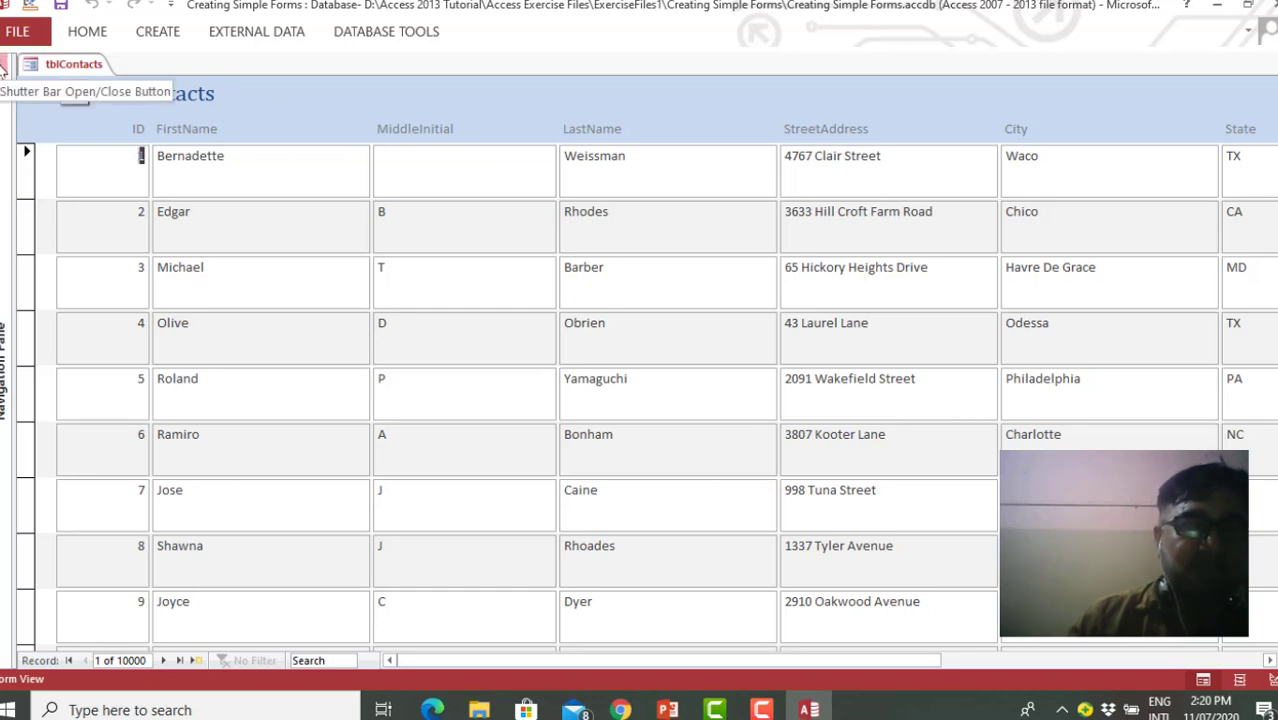
click(4, 67)
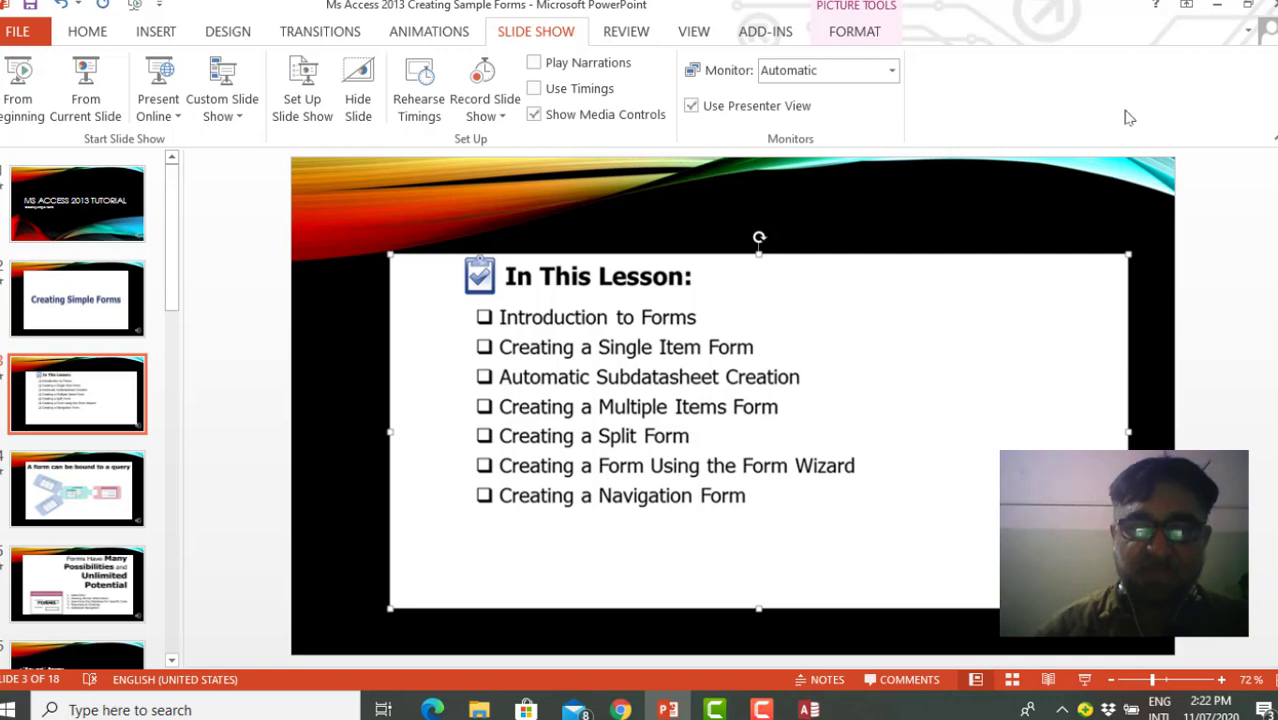
Return from the PowerPoint slides to the Access database and create a split form from the tblContacts table
click(1218, 9)
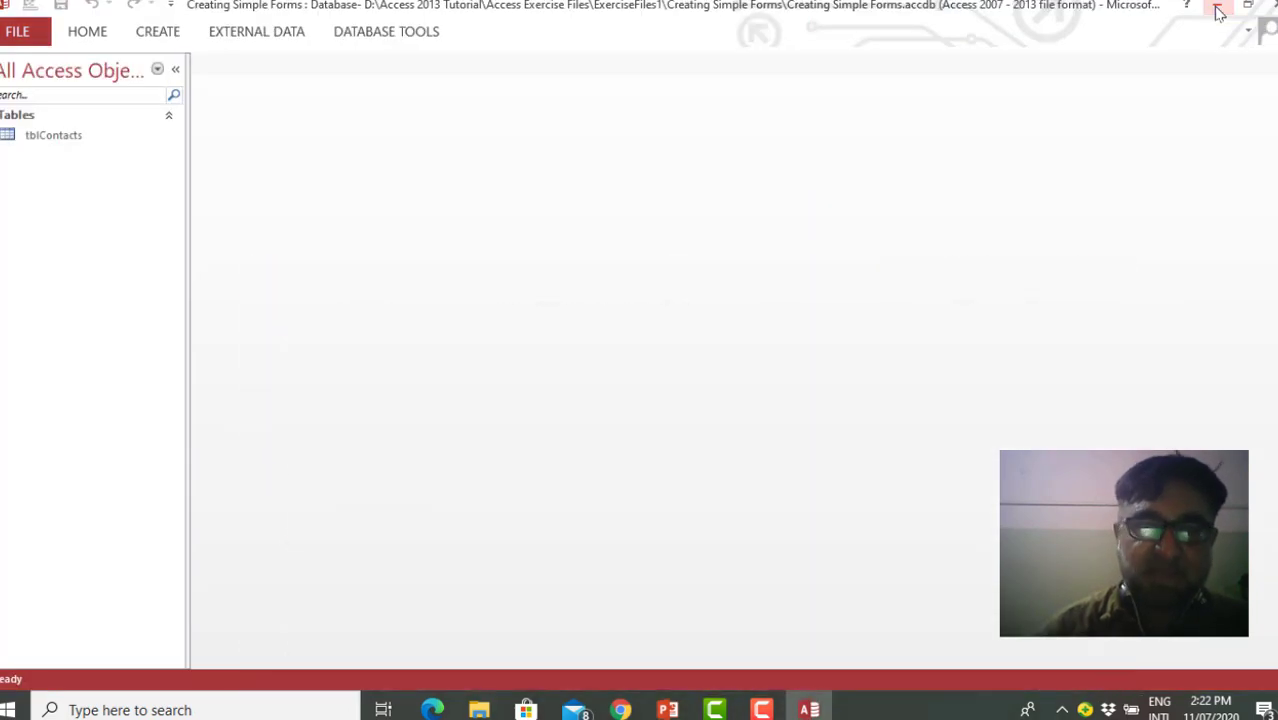
click(72, 137)
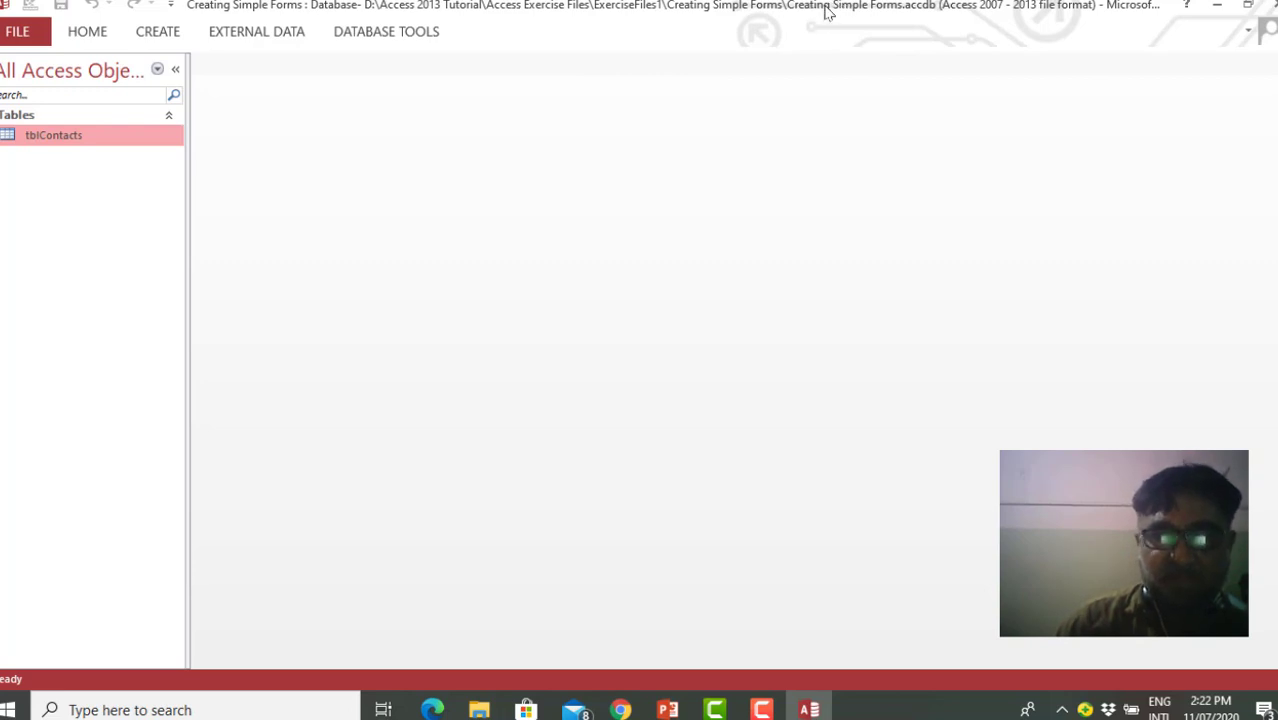
click(160, 32)
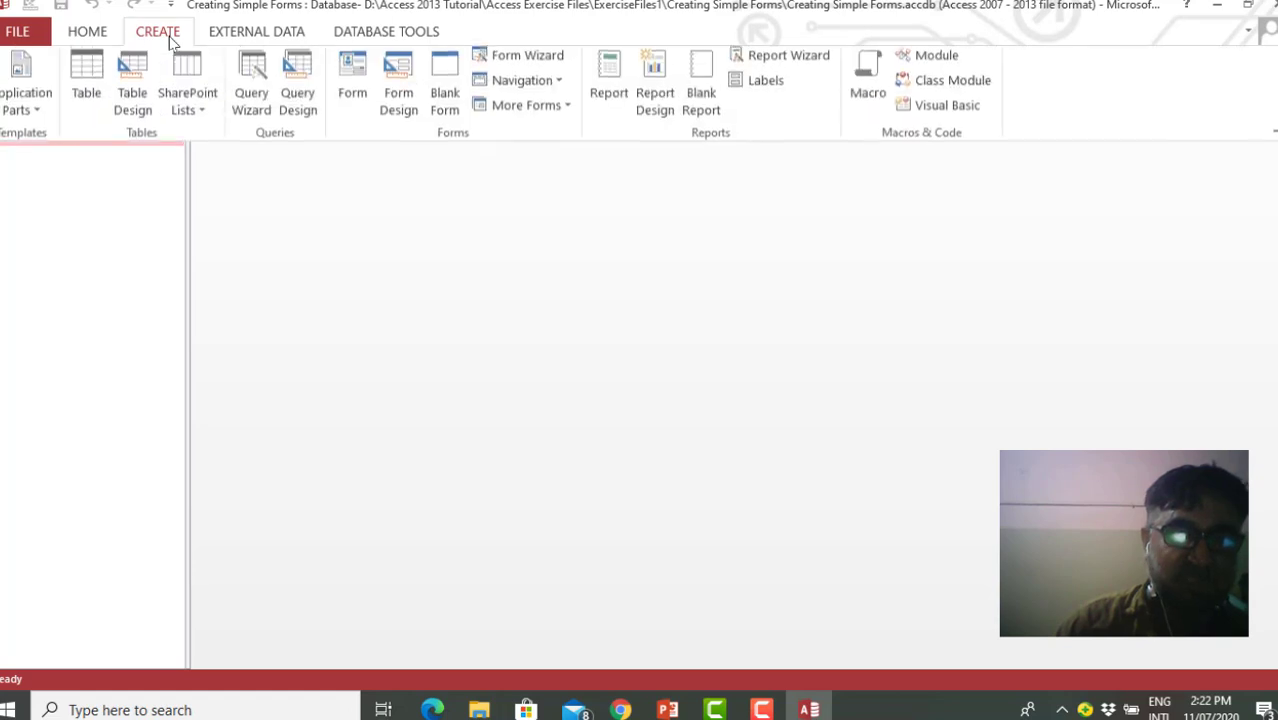
click(568, 113)
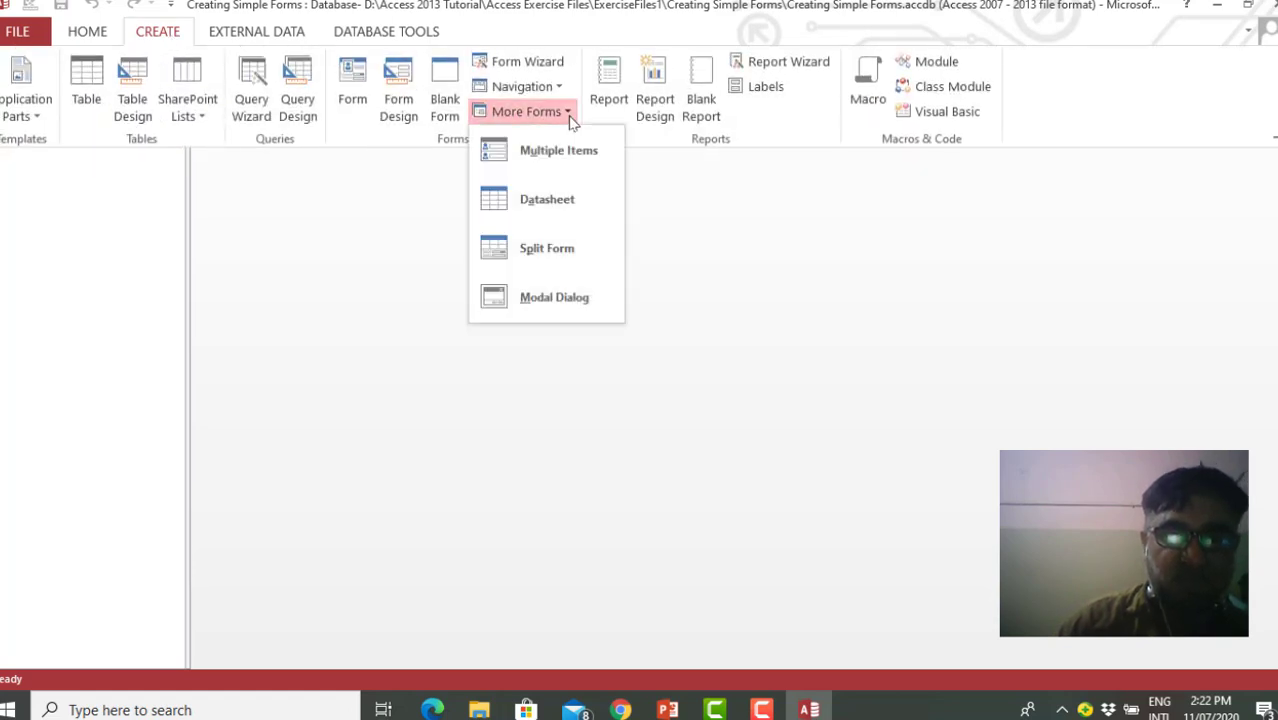
click(566, 250)
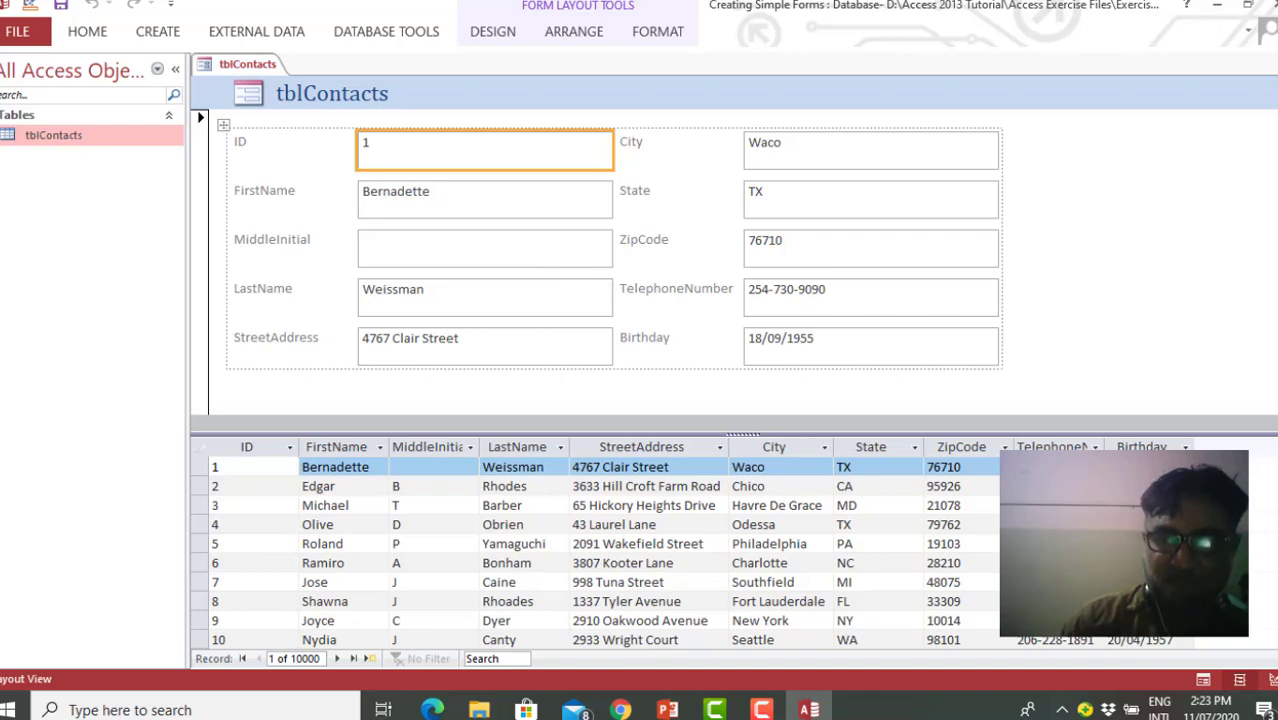
Examine the split form by selecting the records with ID 1897 and ID 4 in the datasheet and going to a new blank record
drag(1272, 470, 1272, 503)
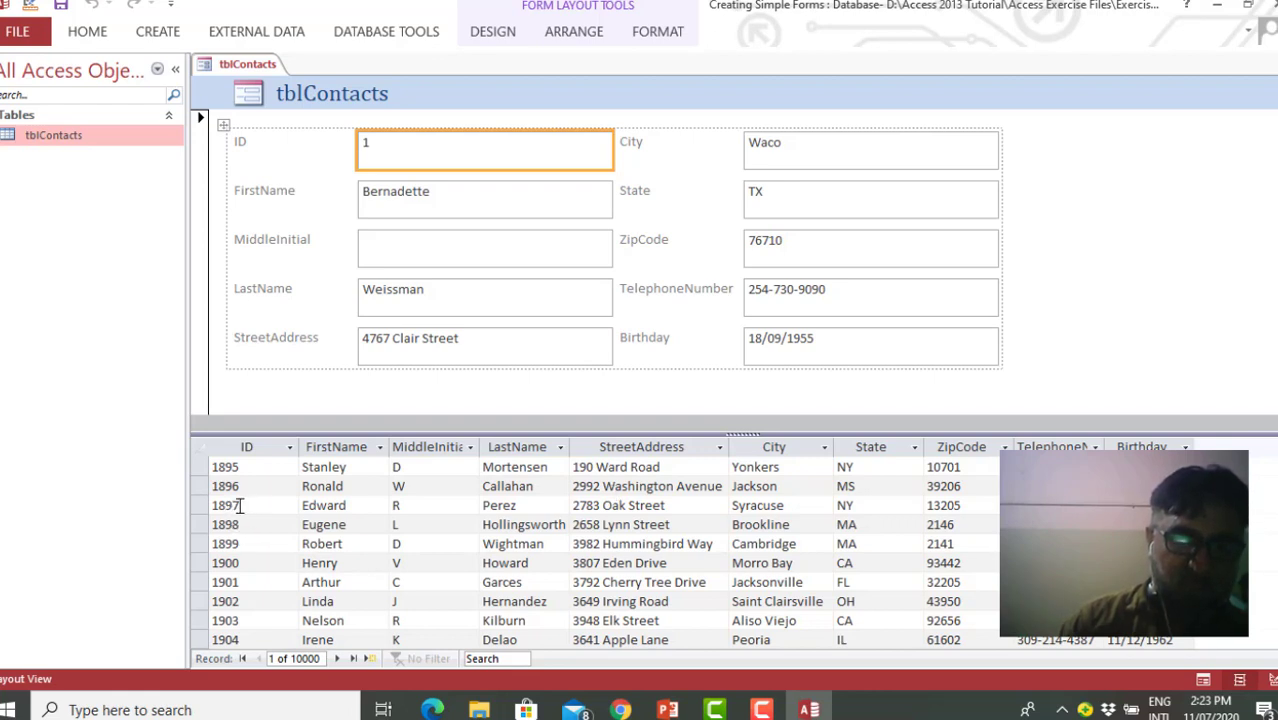
click(238, 505)
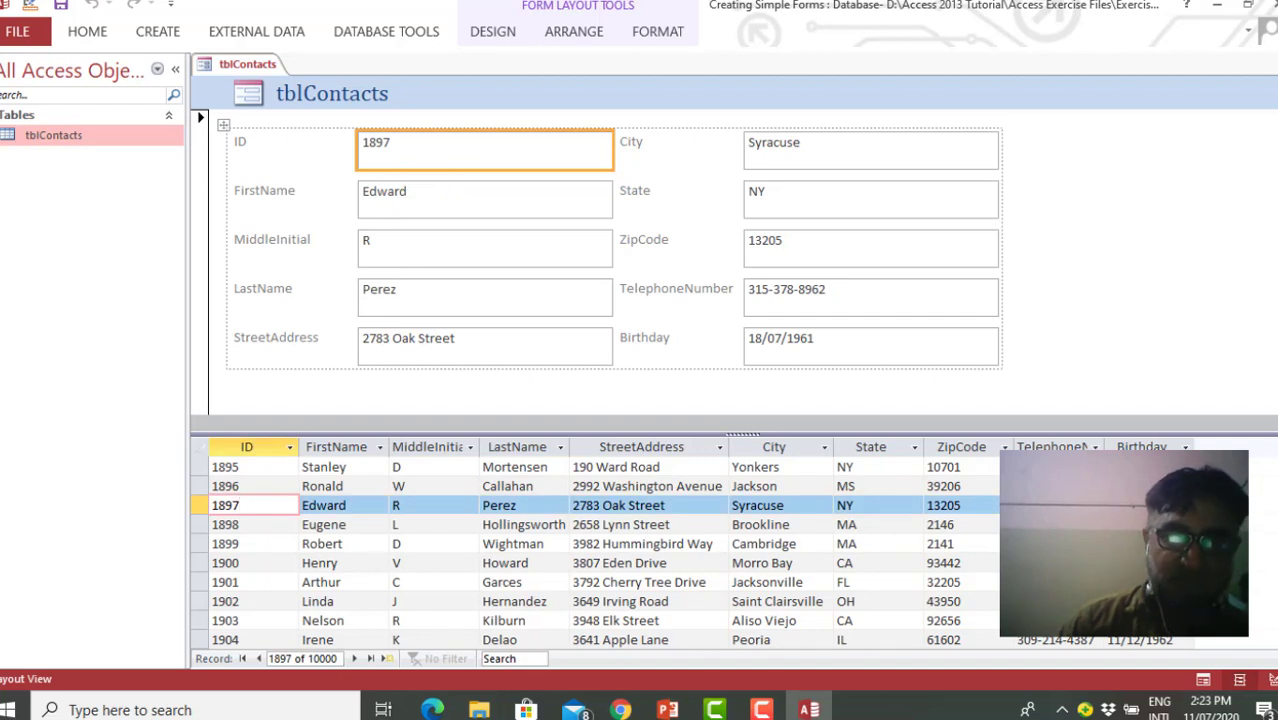
drag(1276, 504, 1276, 470)
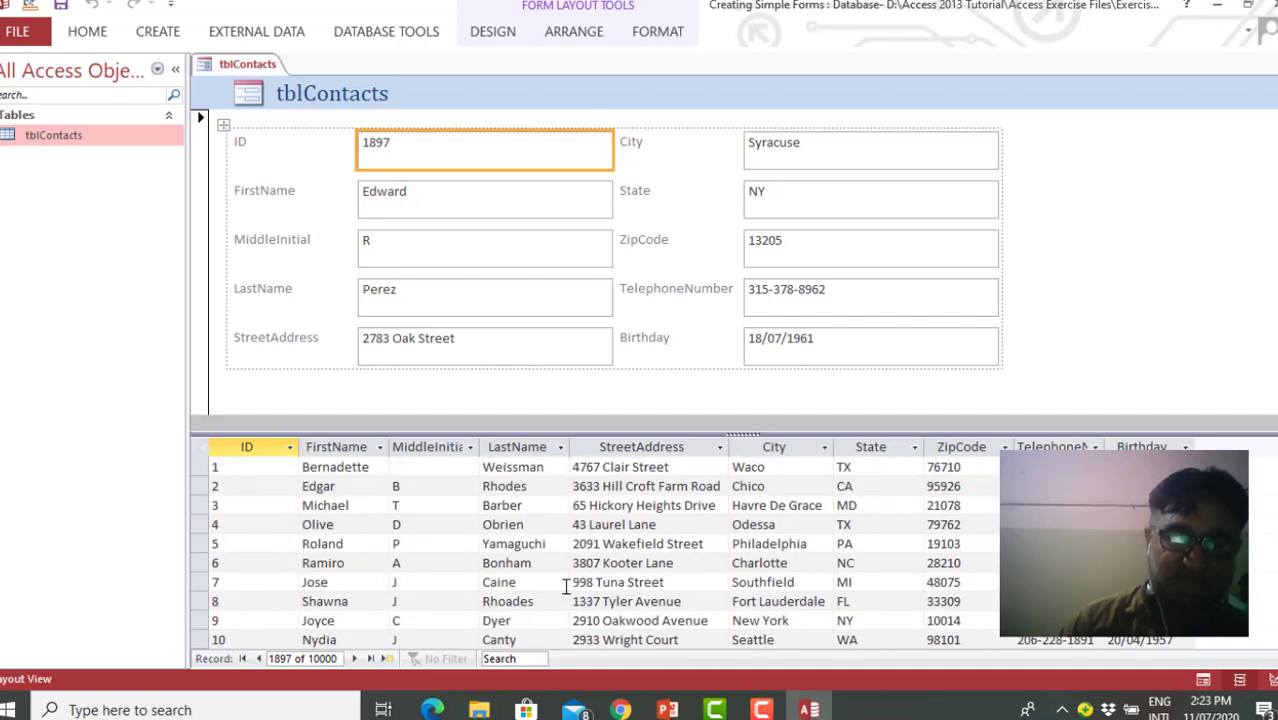
click(328, 524)
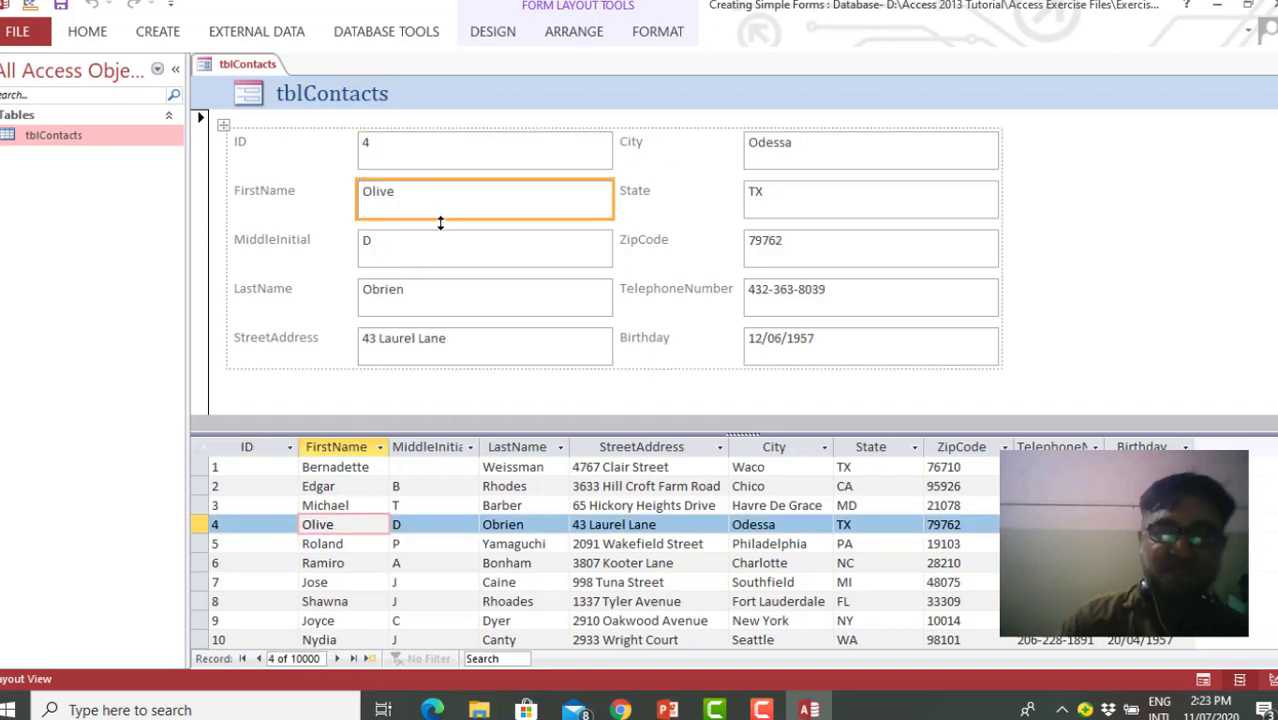
click(373, 664)
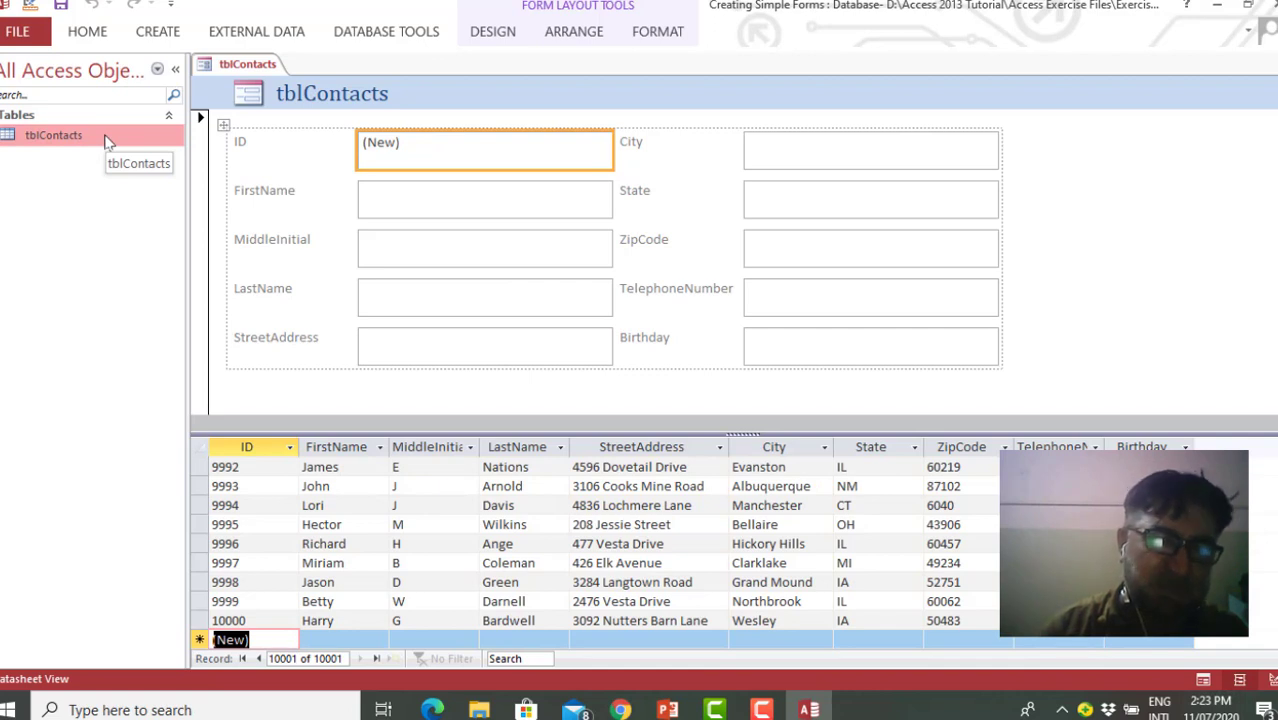
click(163, 33)
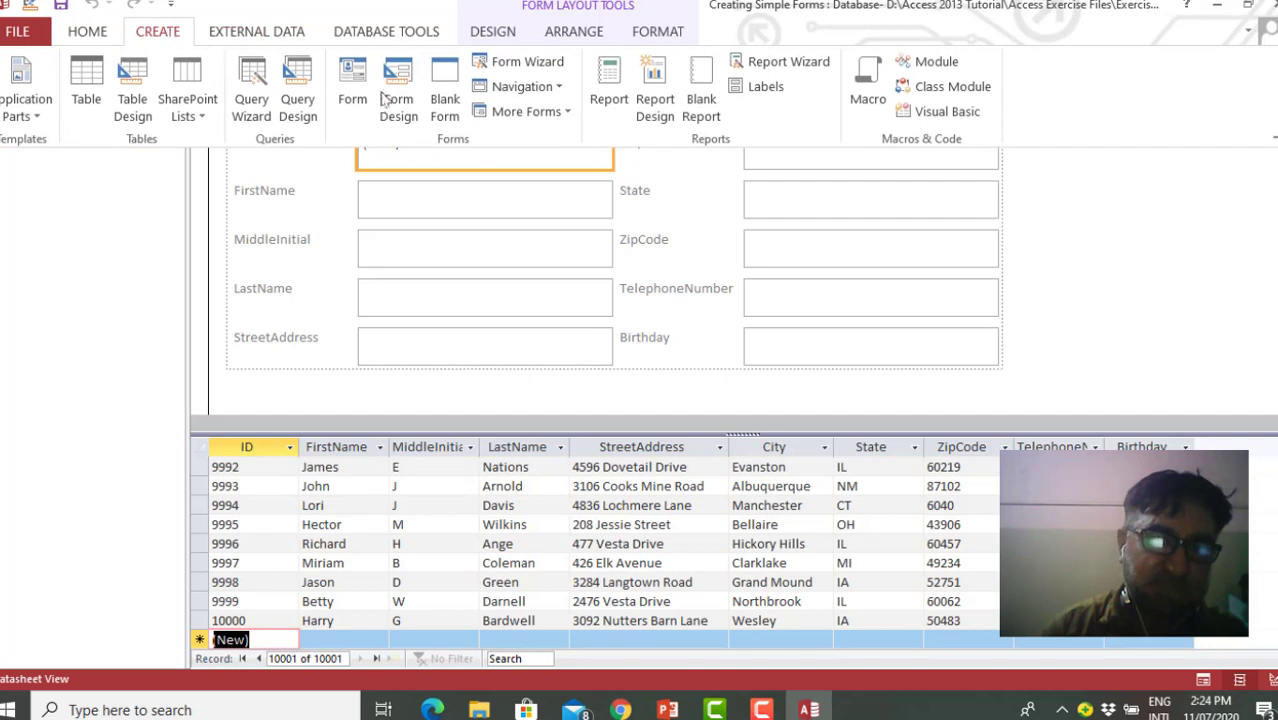
click(568, 114)
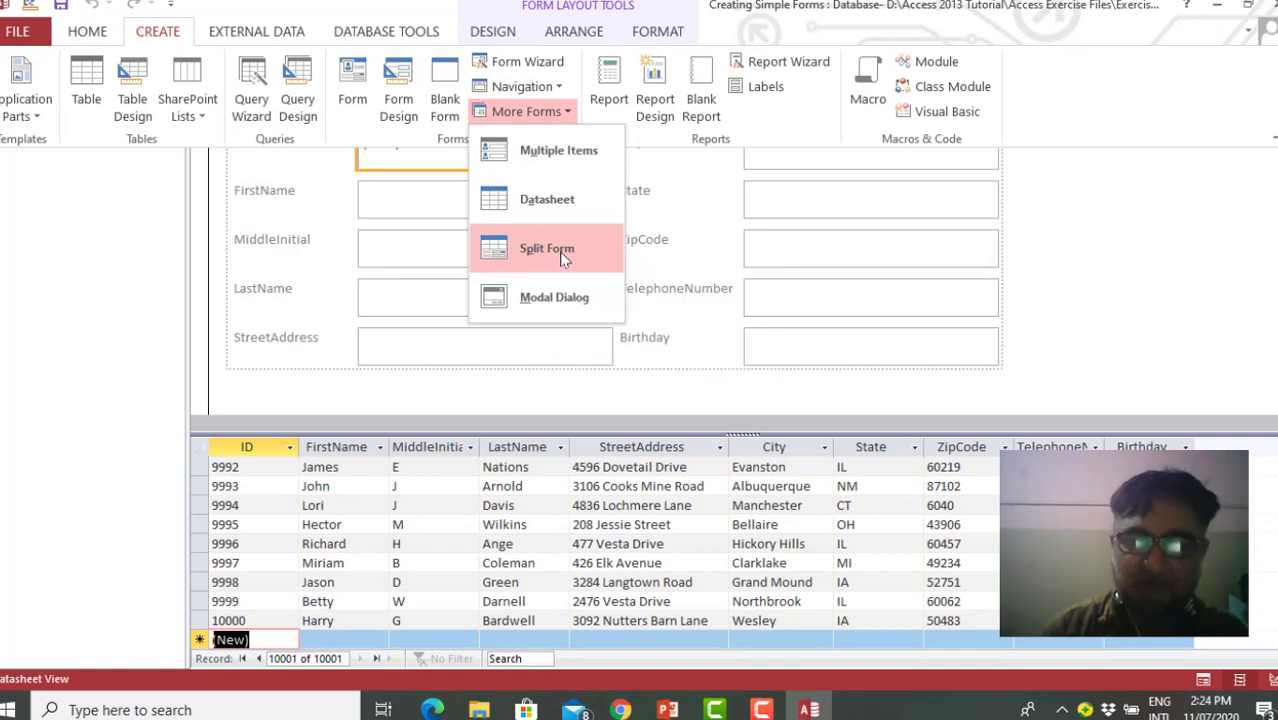
click(1068, 250)
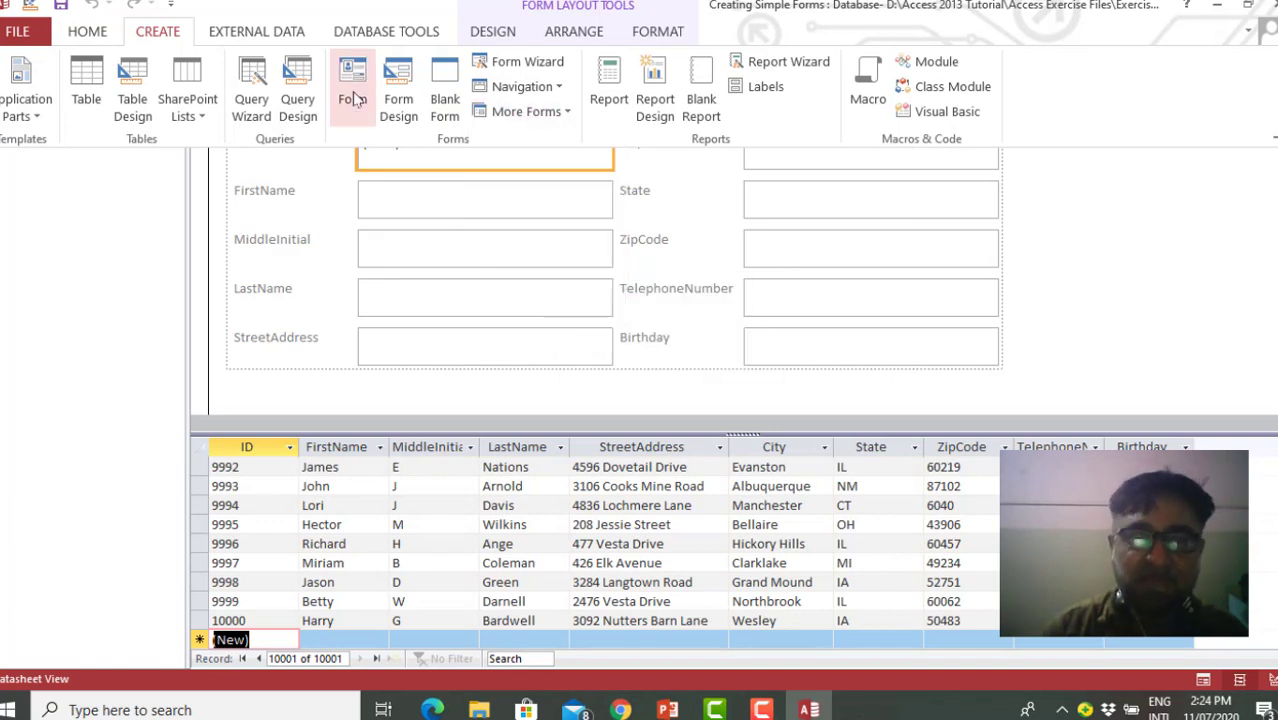
Save the split form under the name frmcontactssplit
click(61, 5)
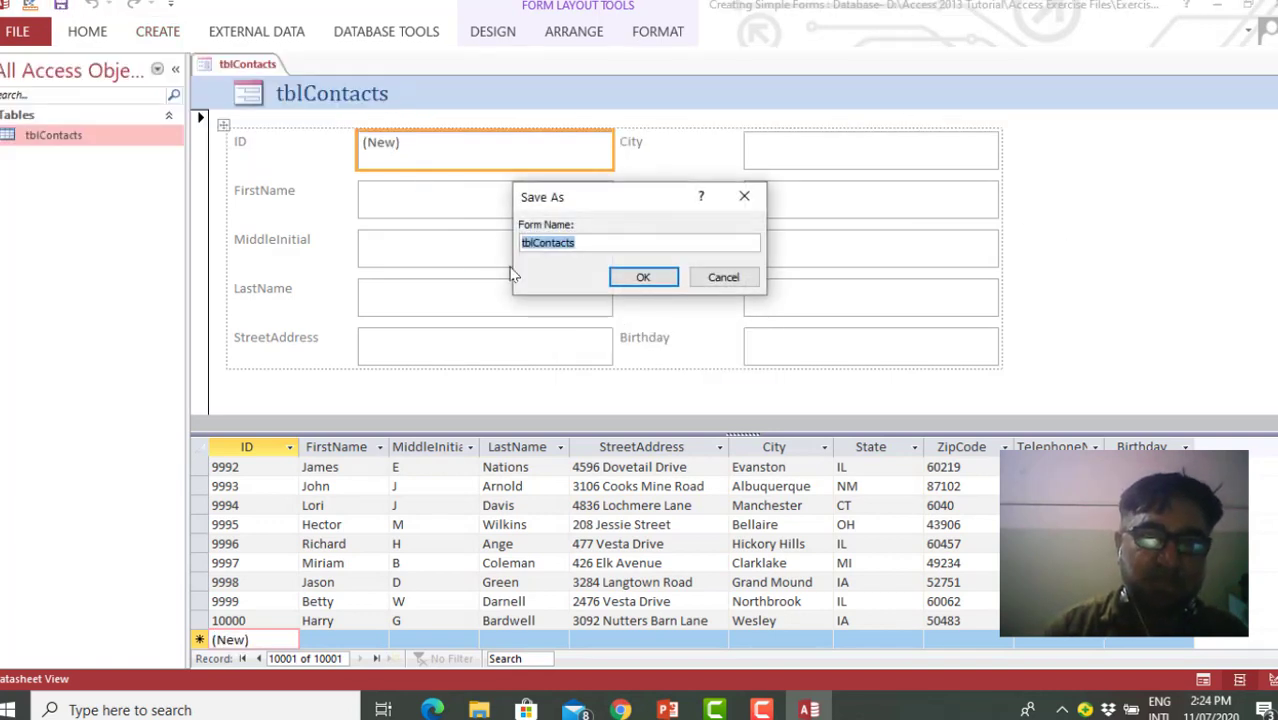
text(frmc)
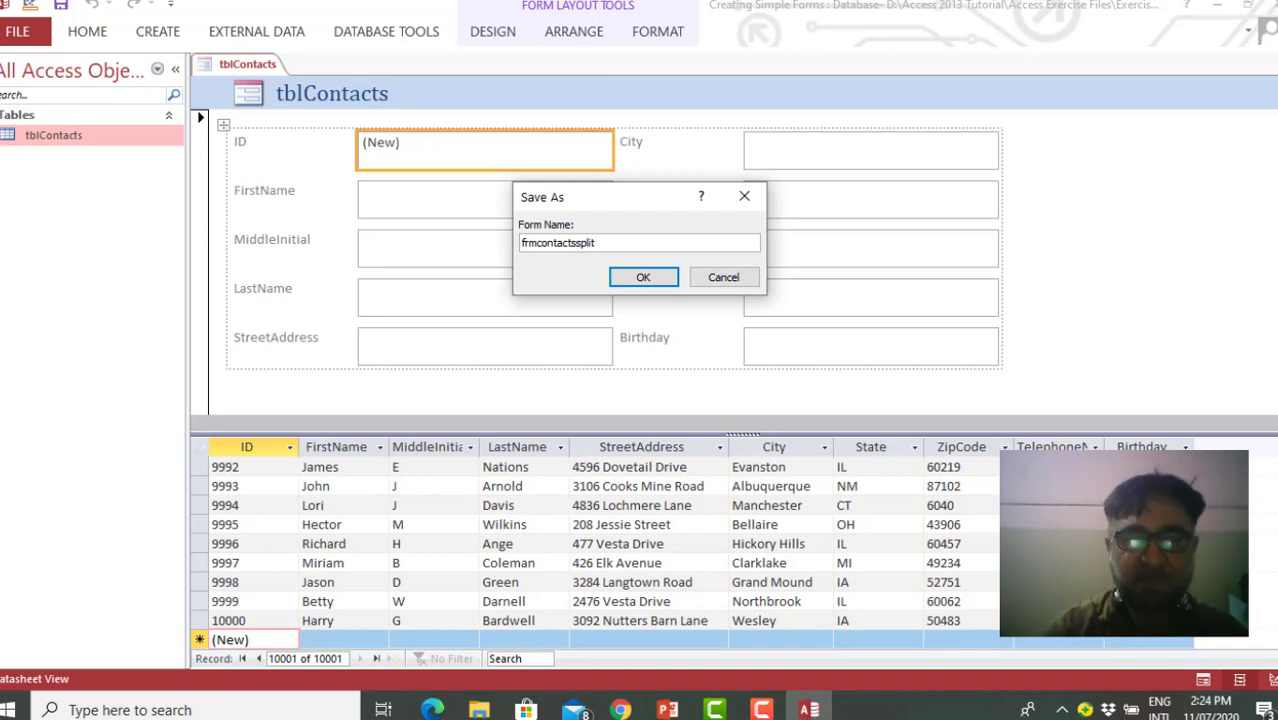
click(641, 280)
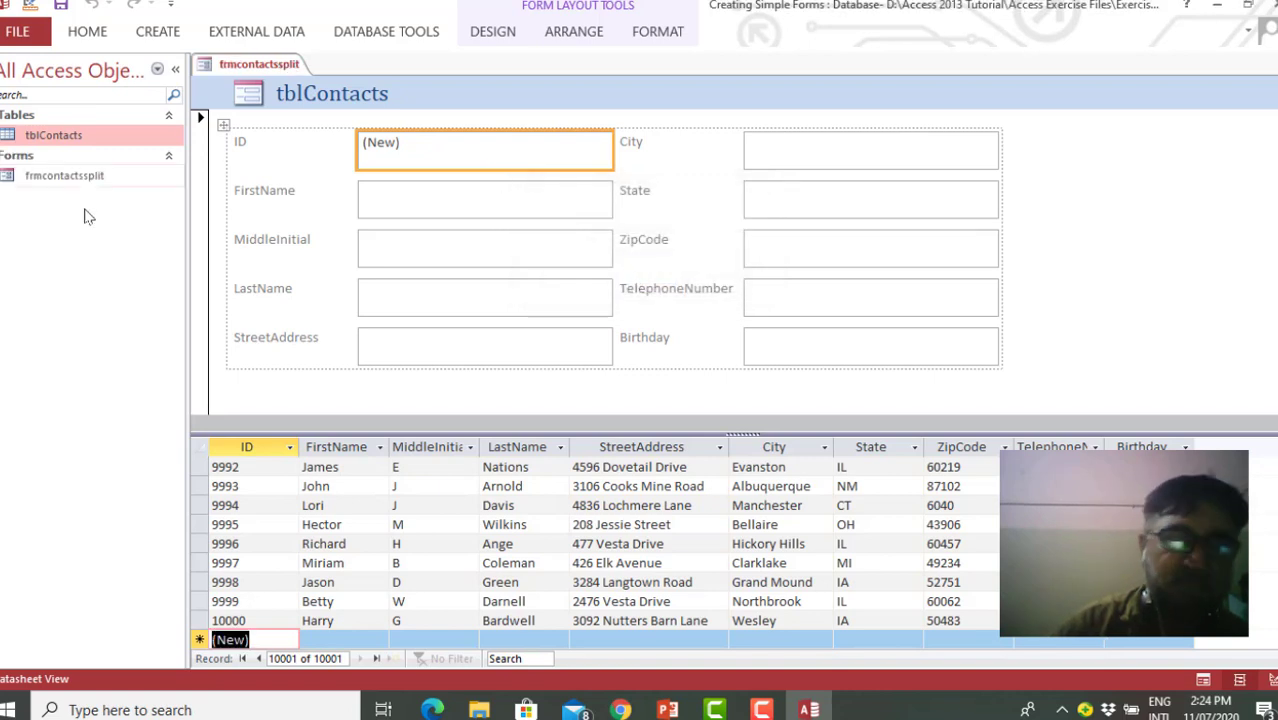
Close the split form and open the saved frmcontactssplit form from the database objects
click(92, 177)
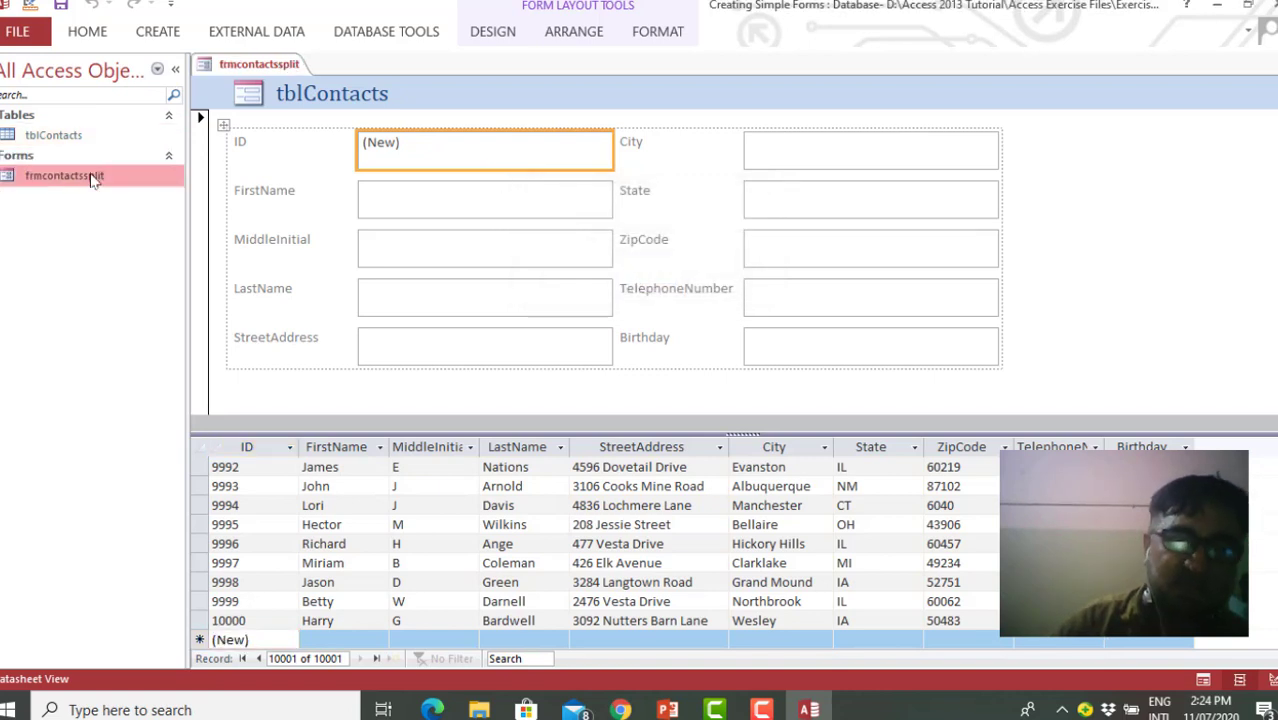
click(1272, 63)
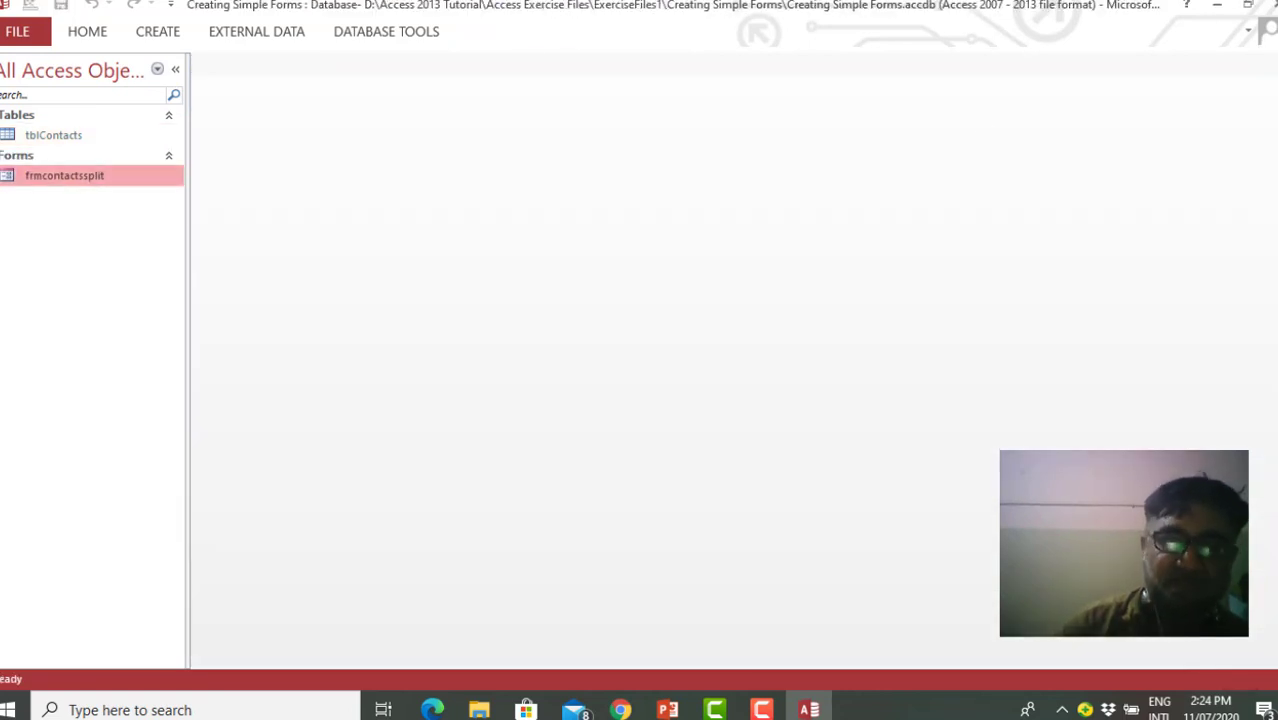
double_click(121, 168)
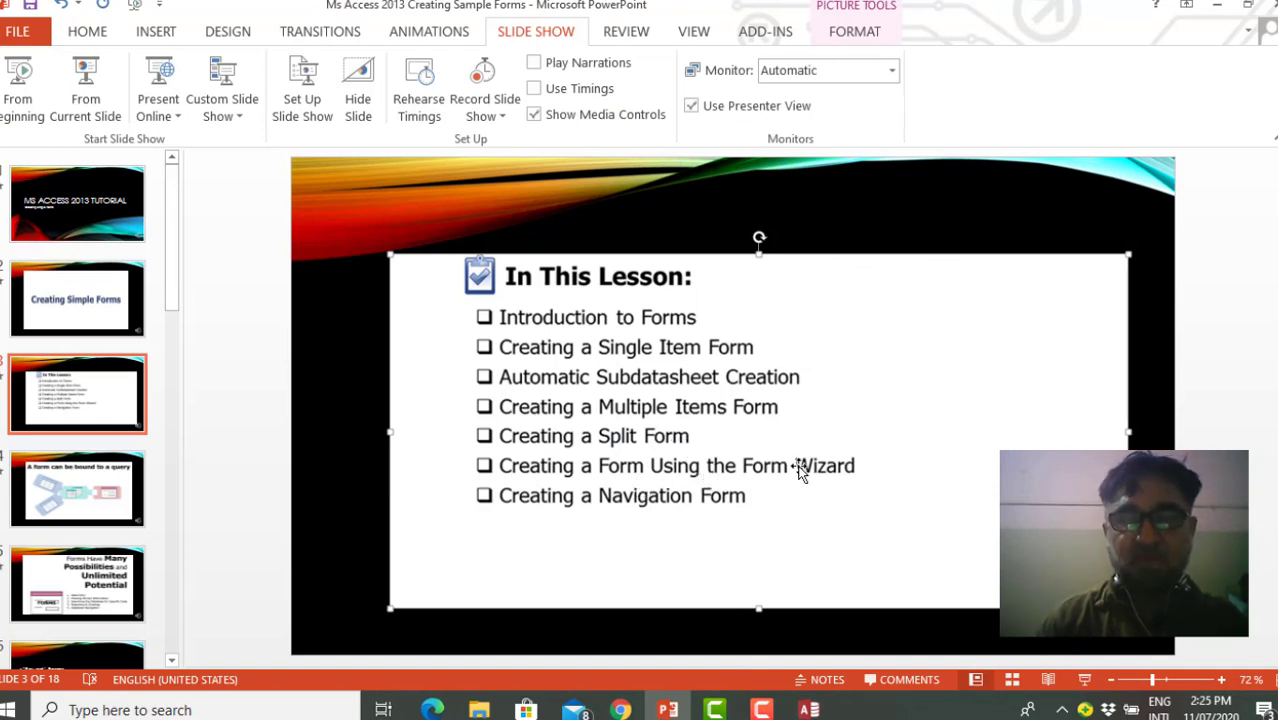
Return to the Access database and start a Form Wizard form from tblContacts with the fields ID, FirstName, MiddleInitial, LastName and StreetAddress
click(1220, 8)
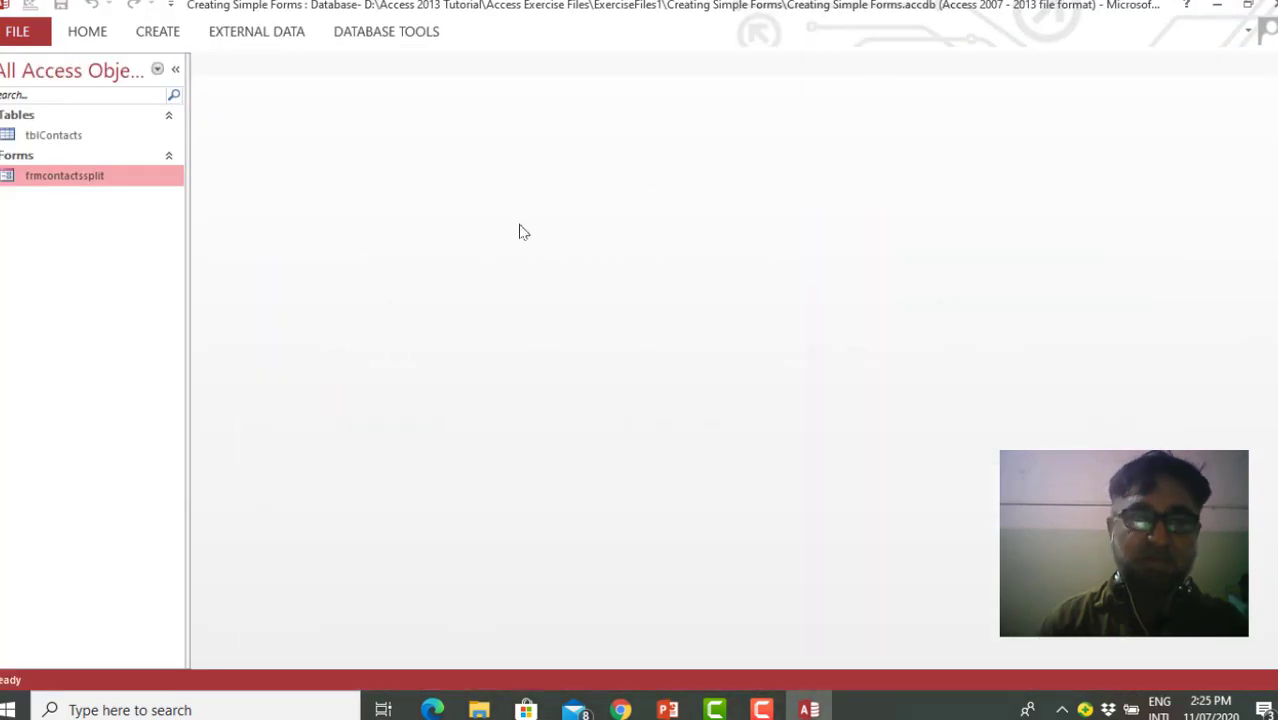
click(163, 32)
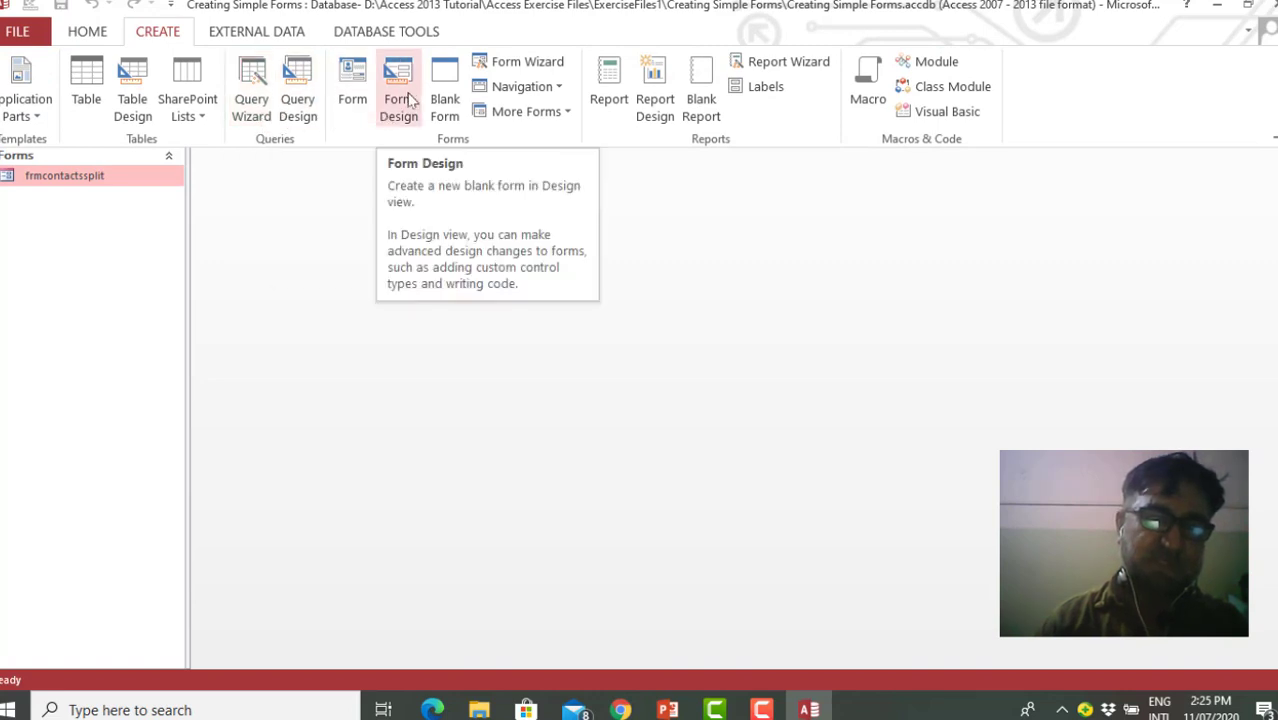
click(527, 64)
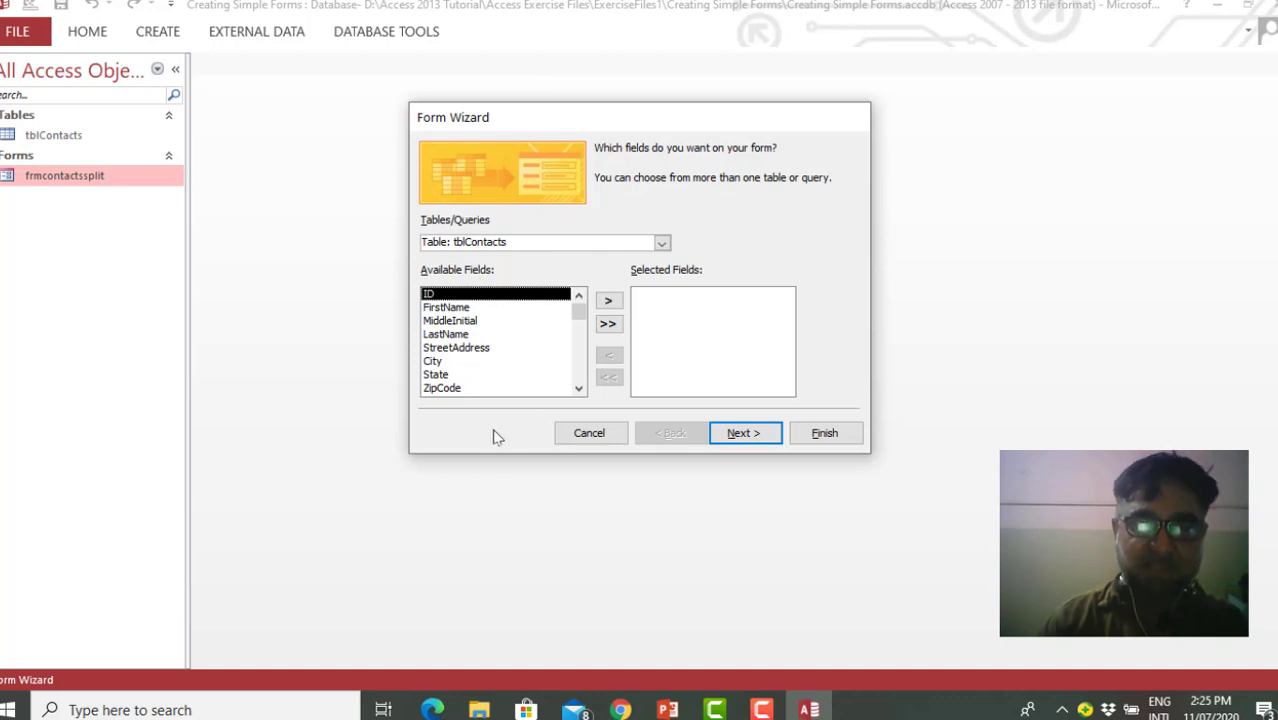
click(612, 302)
click(612, 302)
click(612, 302)
click(612, 302)
click(612, 302)
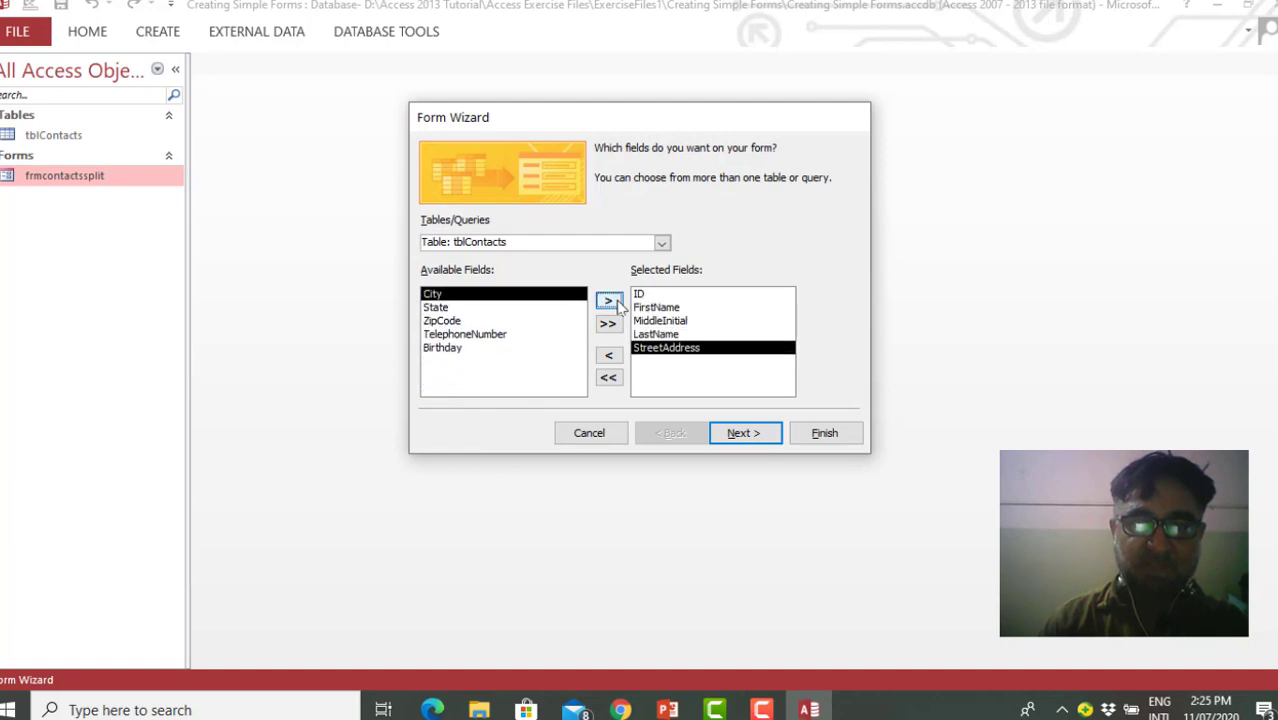
Finish the Form Wizard with the Columnar layout and the title tblContacts, choosing to modify the form's design
click(743, 434)
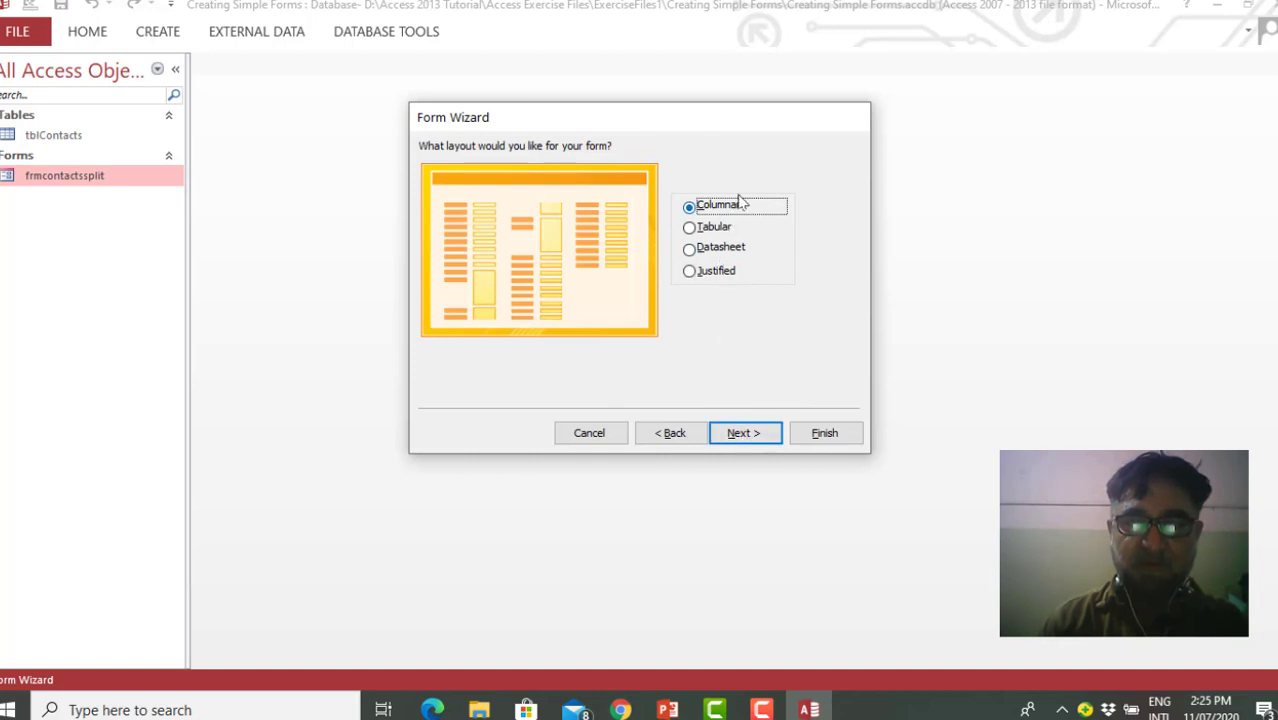
click(750, 440)
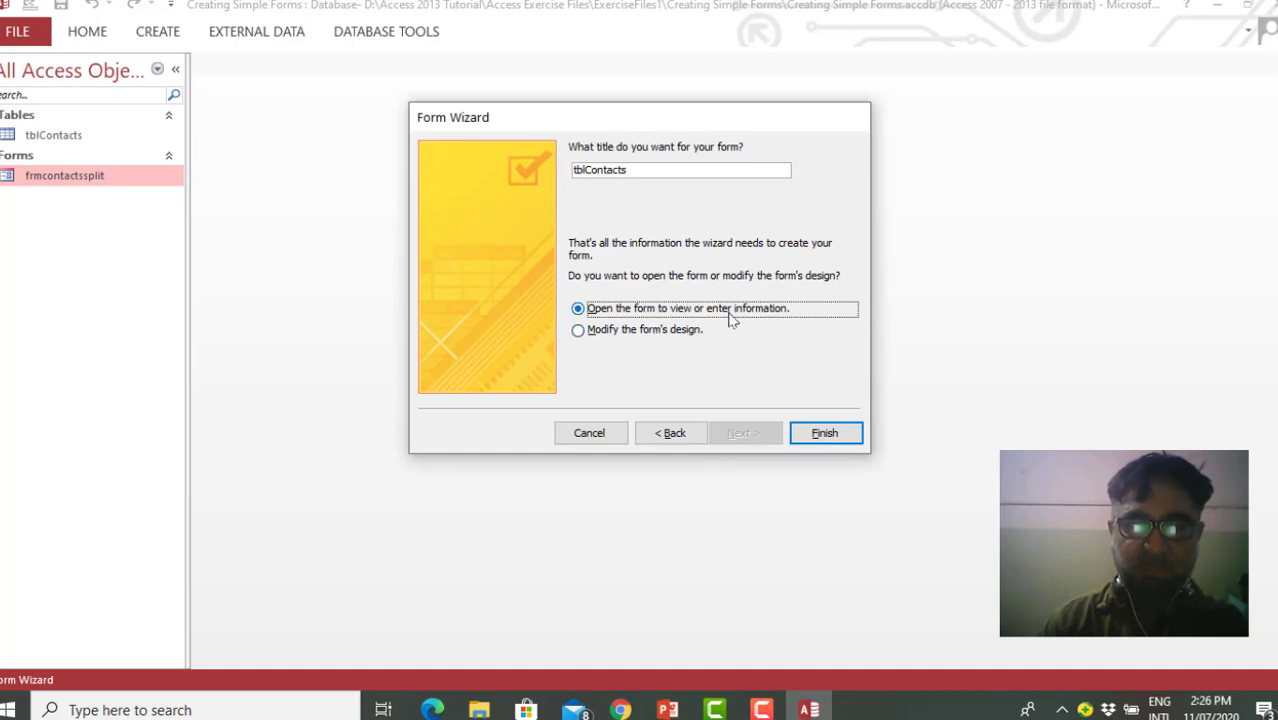
click(579, 331)
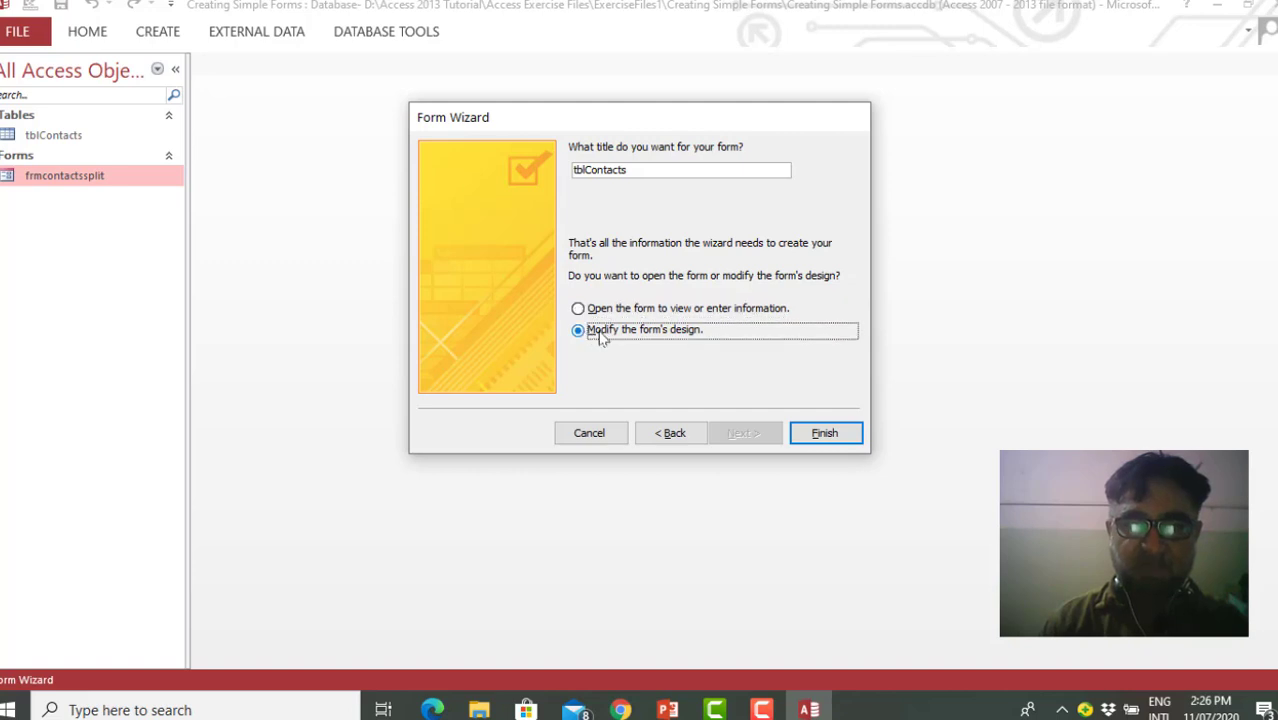
click(812, 434)
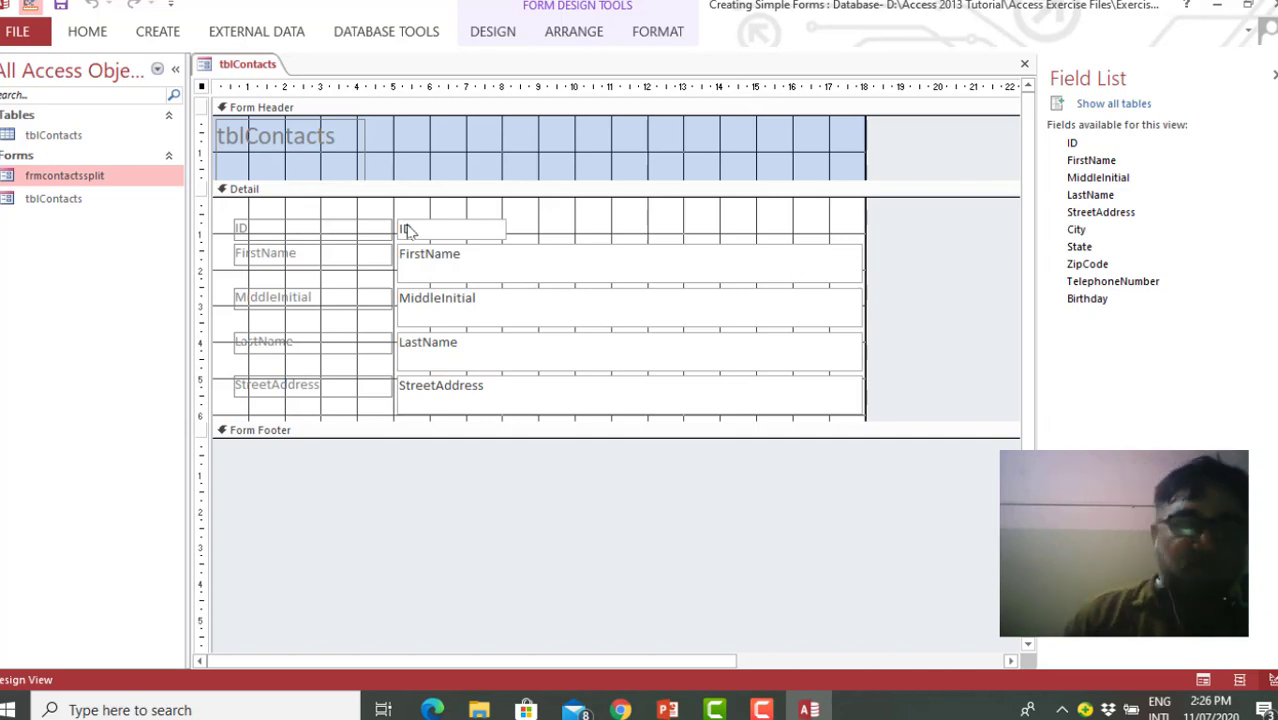
Switch the tblContacts form to Form View and select its MiddleInitial field
right_click(250, 67)
click(295, 149)
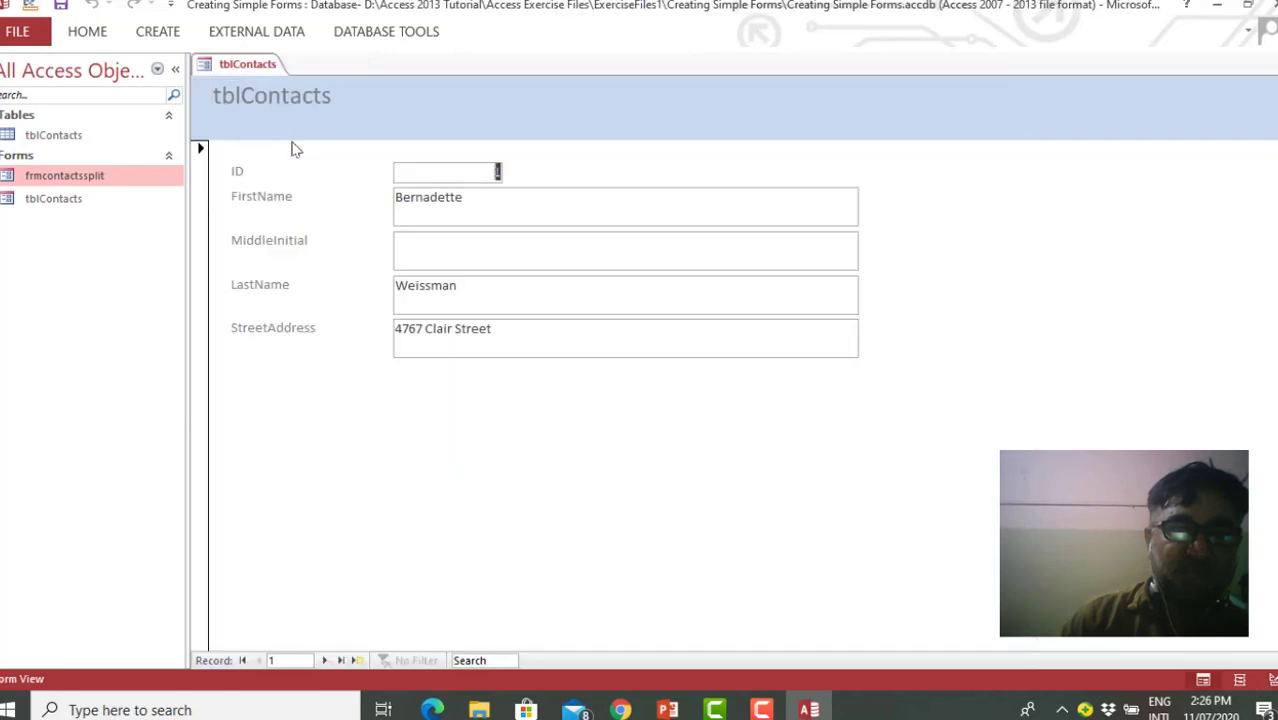
click(444, 251)
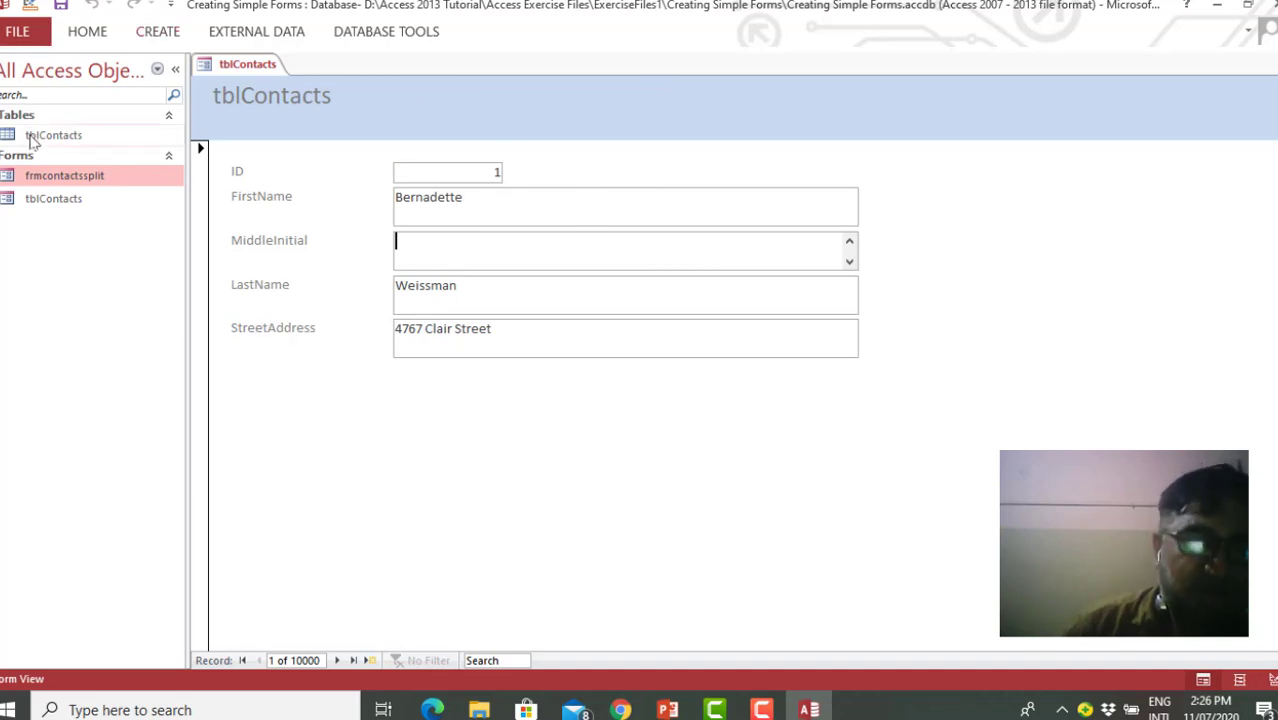
Open the Subdatasheets database from the Creating Simple Forms folder
click(18, 33)
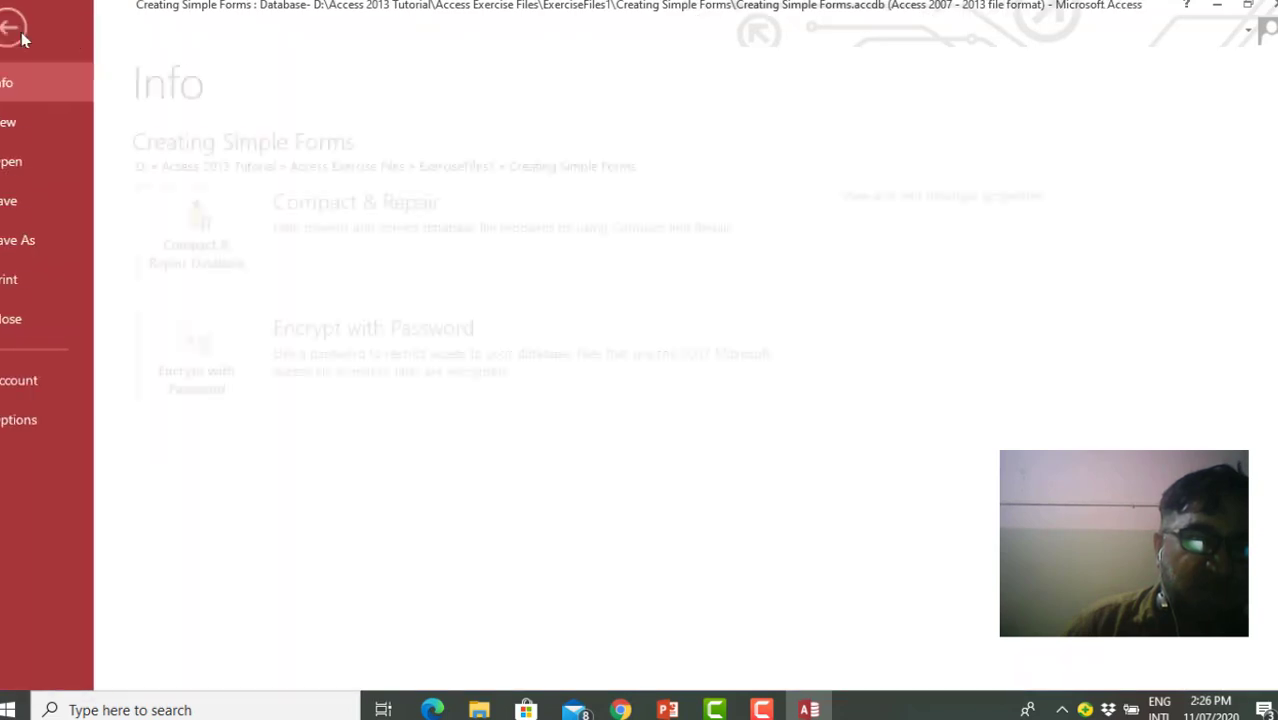
click(30, 161)
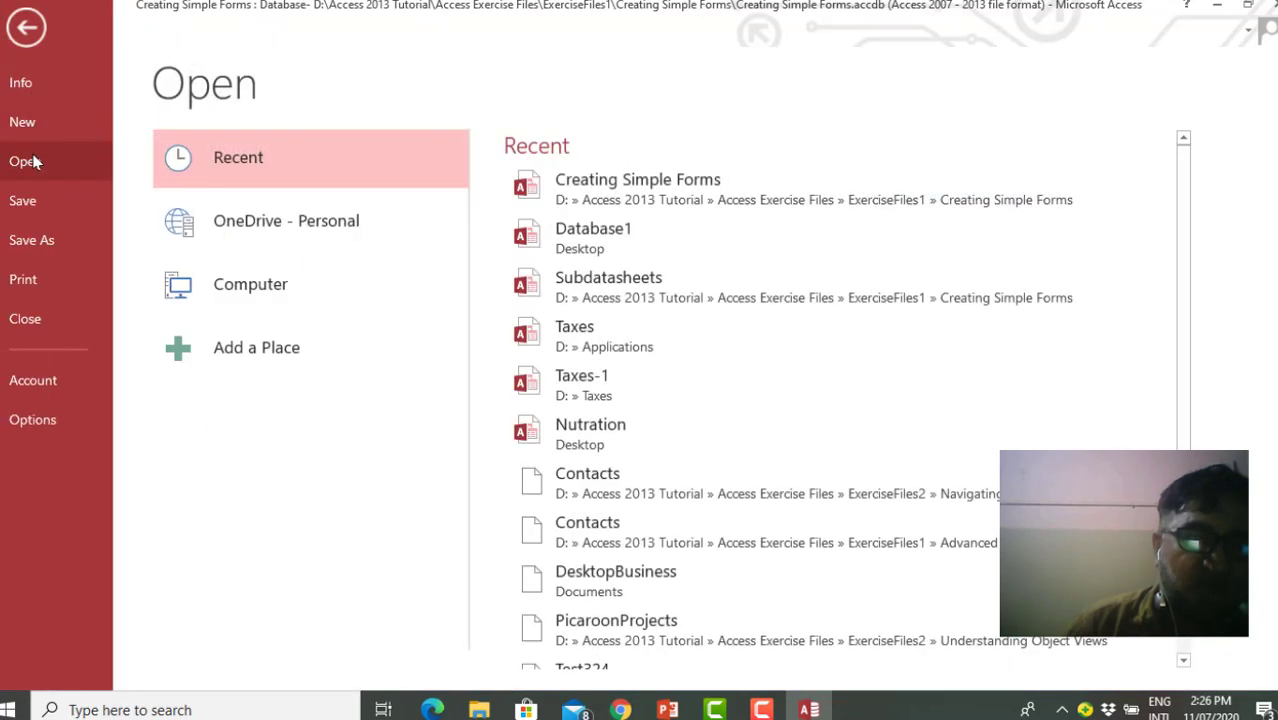
click(259, 276)
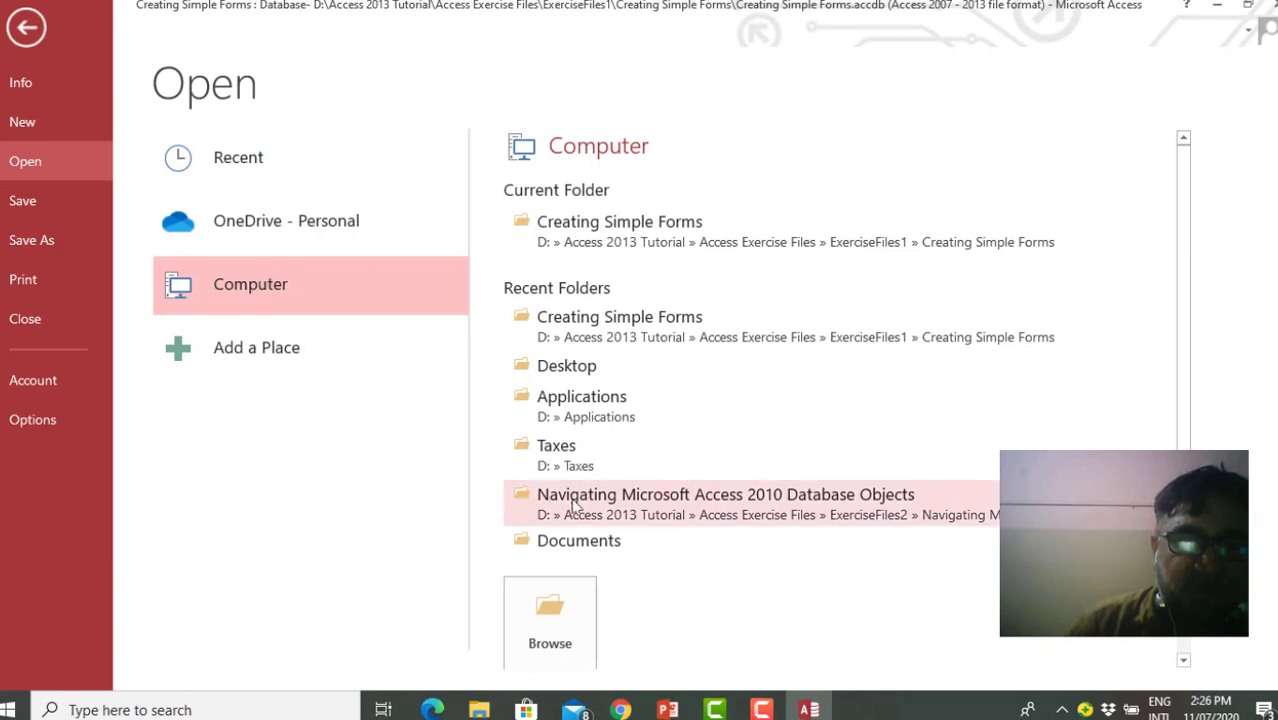
click(632, 232)
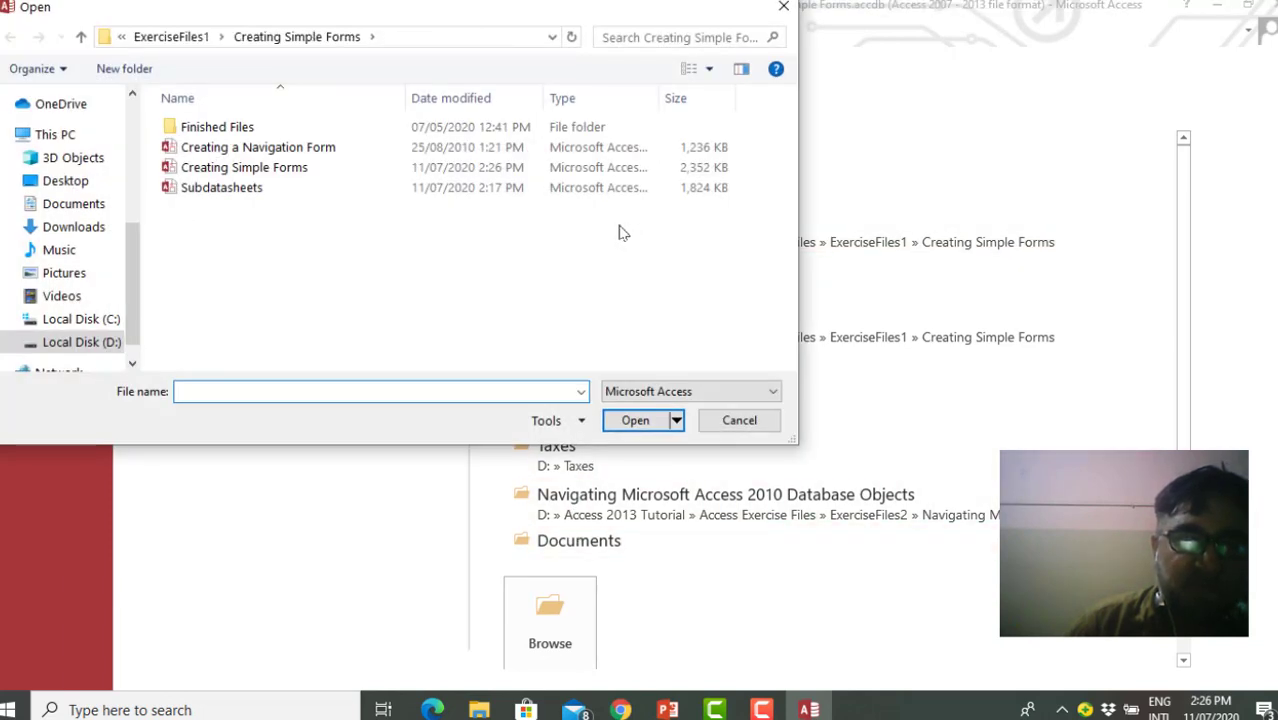
click(312, 150)
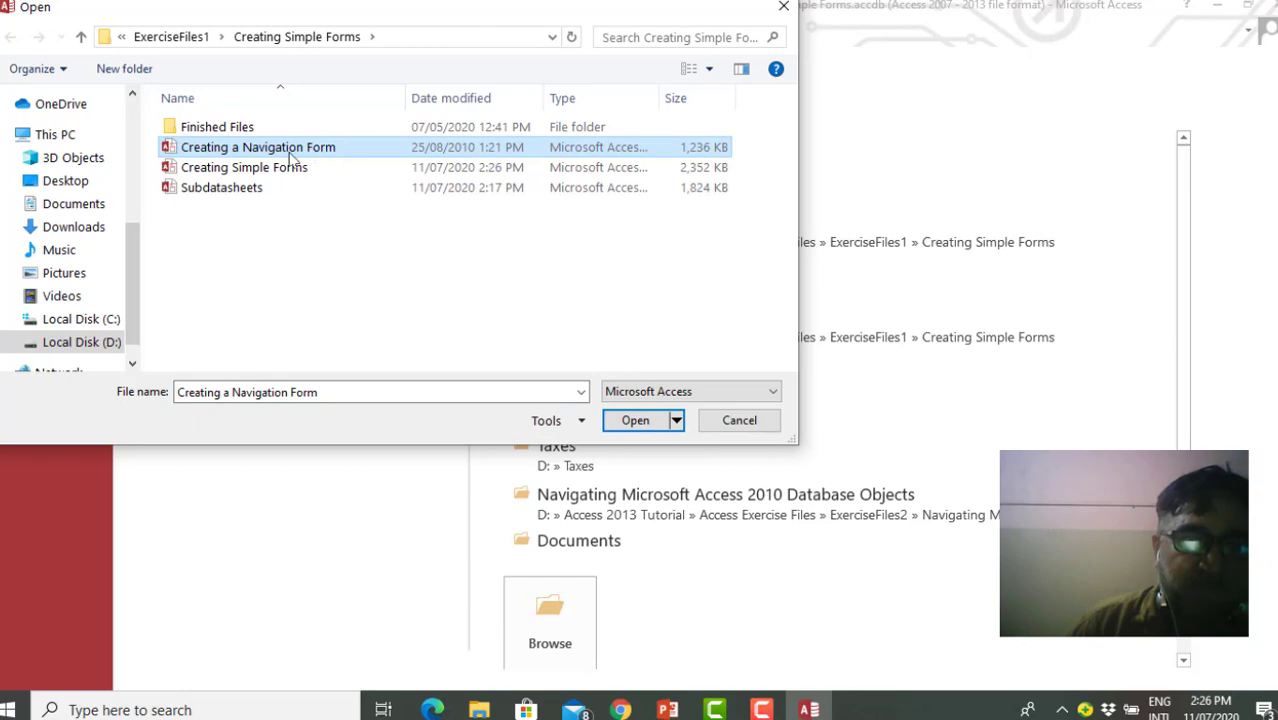
click(240, 192)
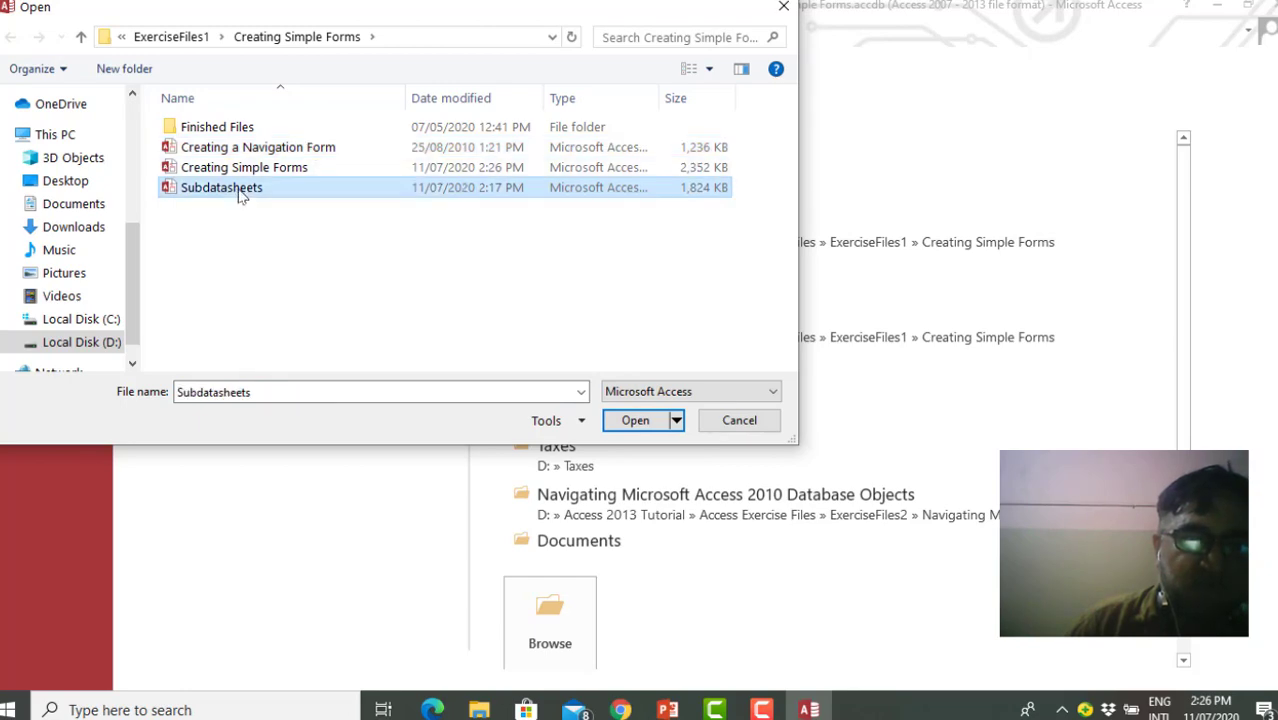
click(637, 421)
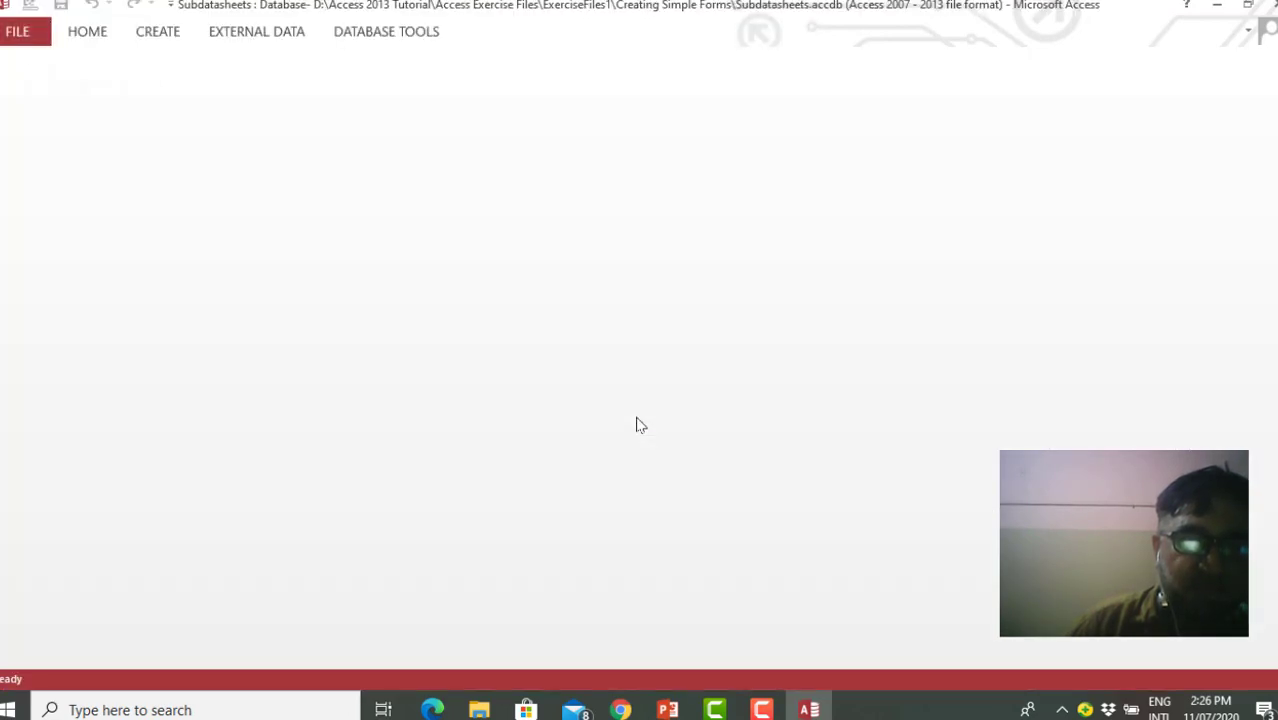
Start a Form Wizard form with EmployeeID from tblAssignedProjects and BookTitle from tblBookProjects
click(157, 32)
click(157, 32)
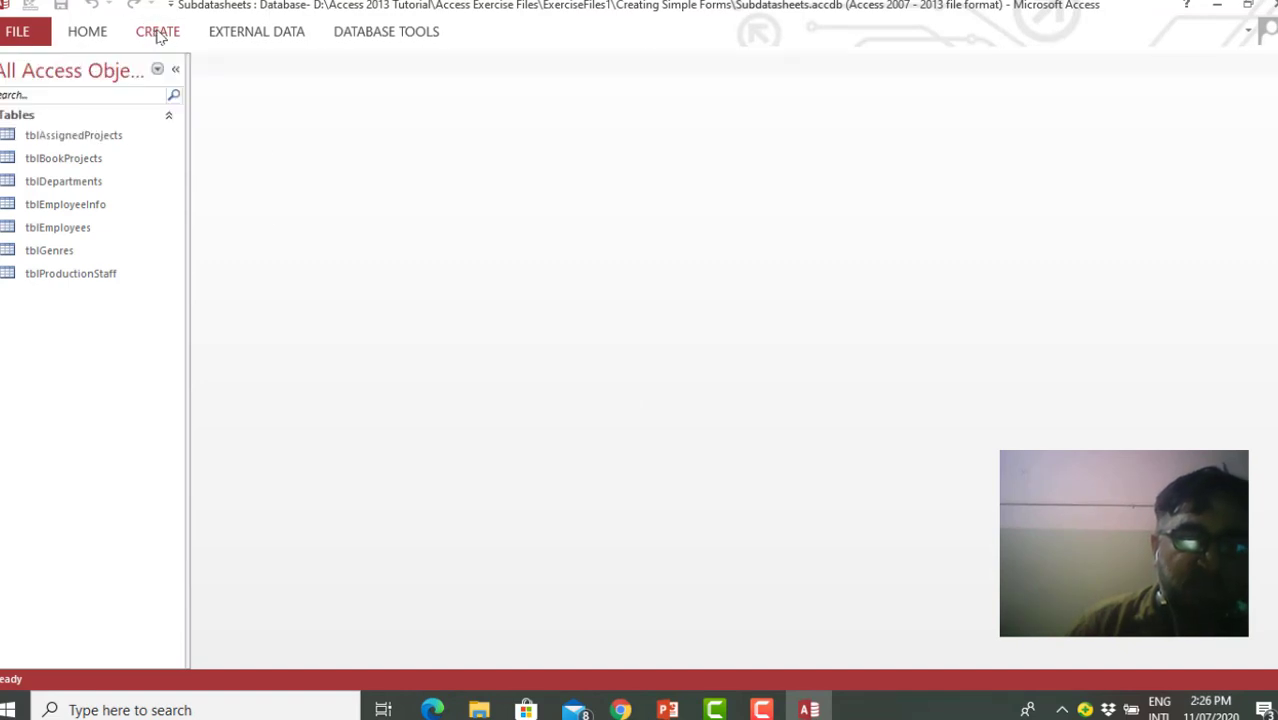
click(157, 32)
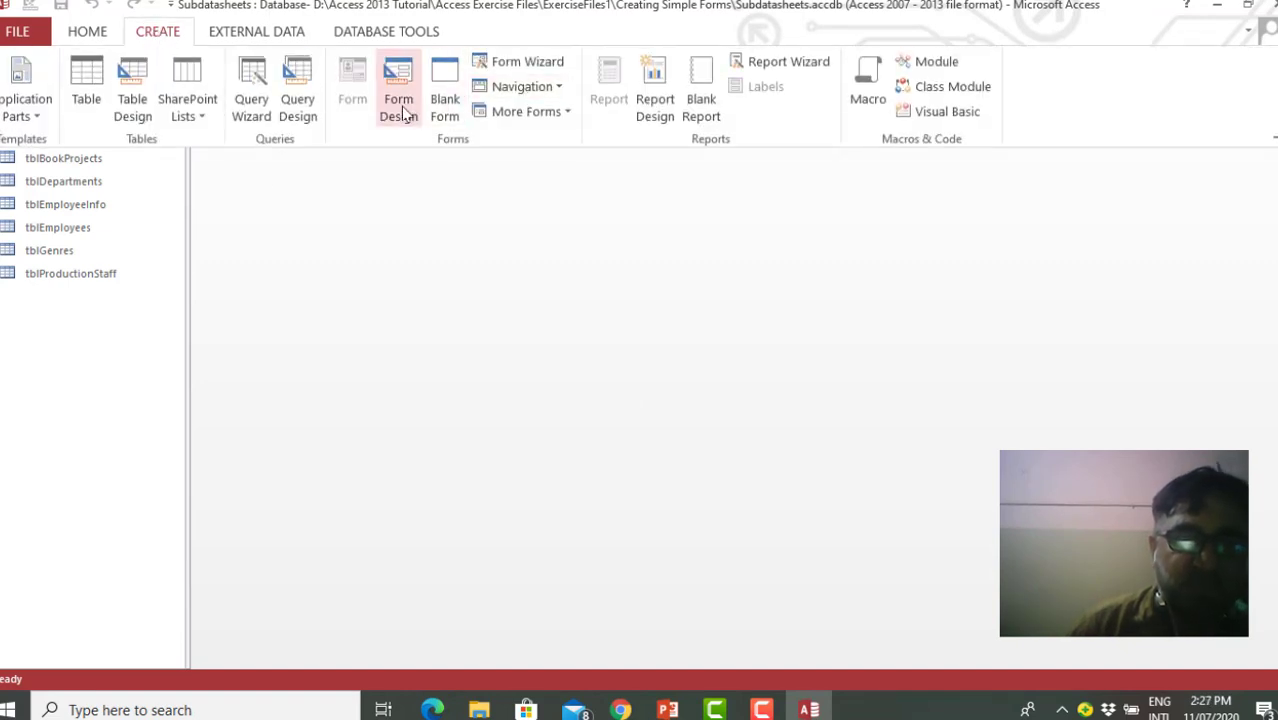
click(556, 62)
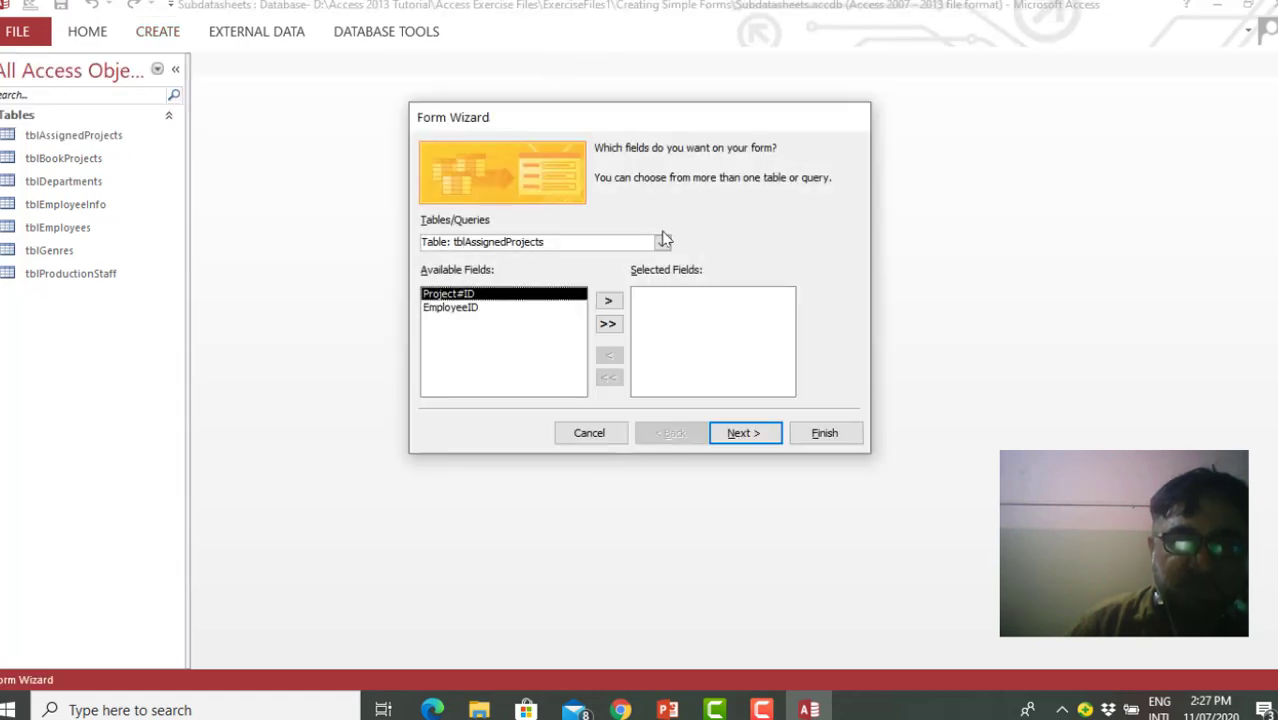
click(476, 308)
click(608, 300)
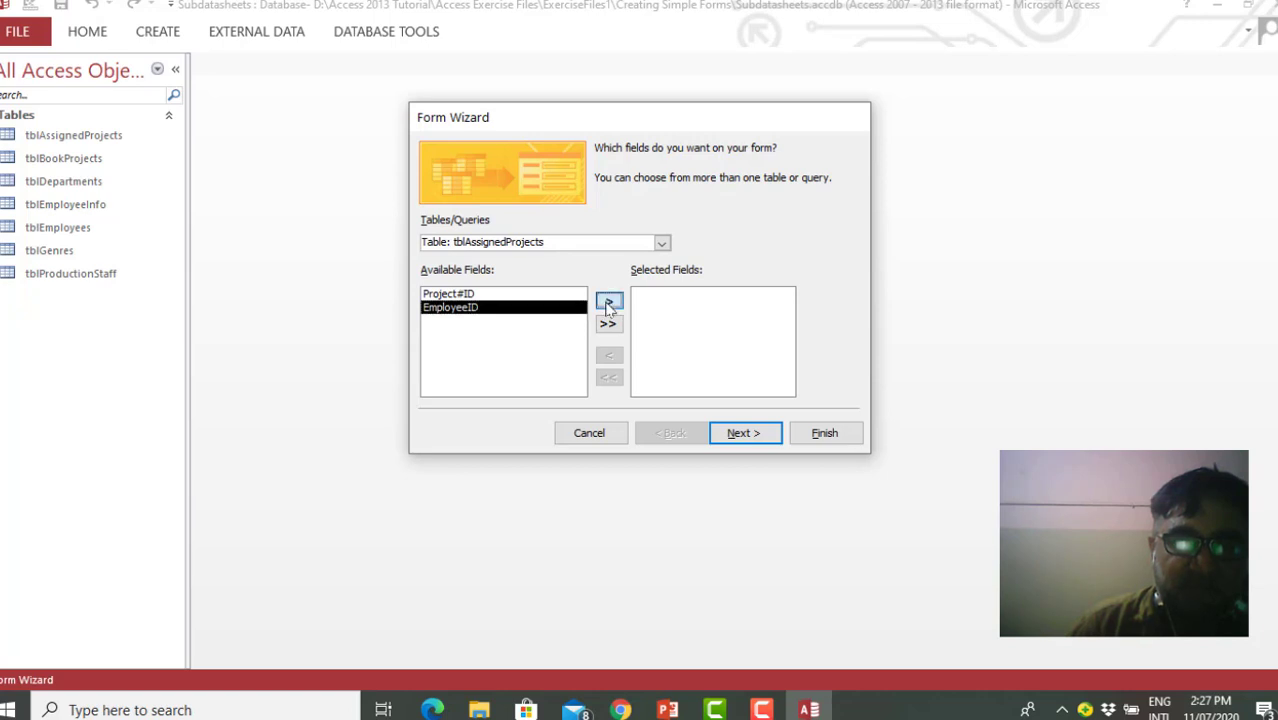
click(662, 243)
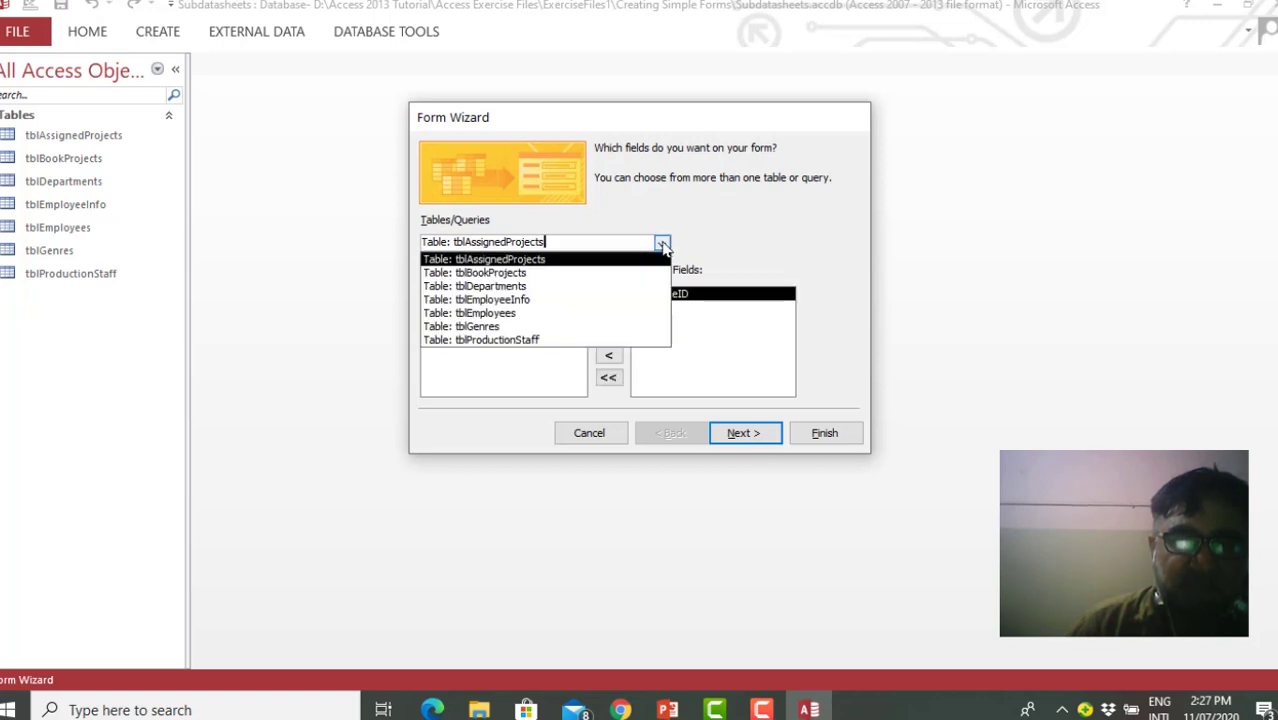
click(567, 273)
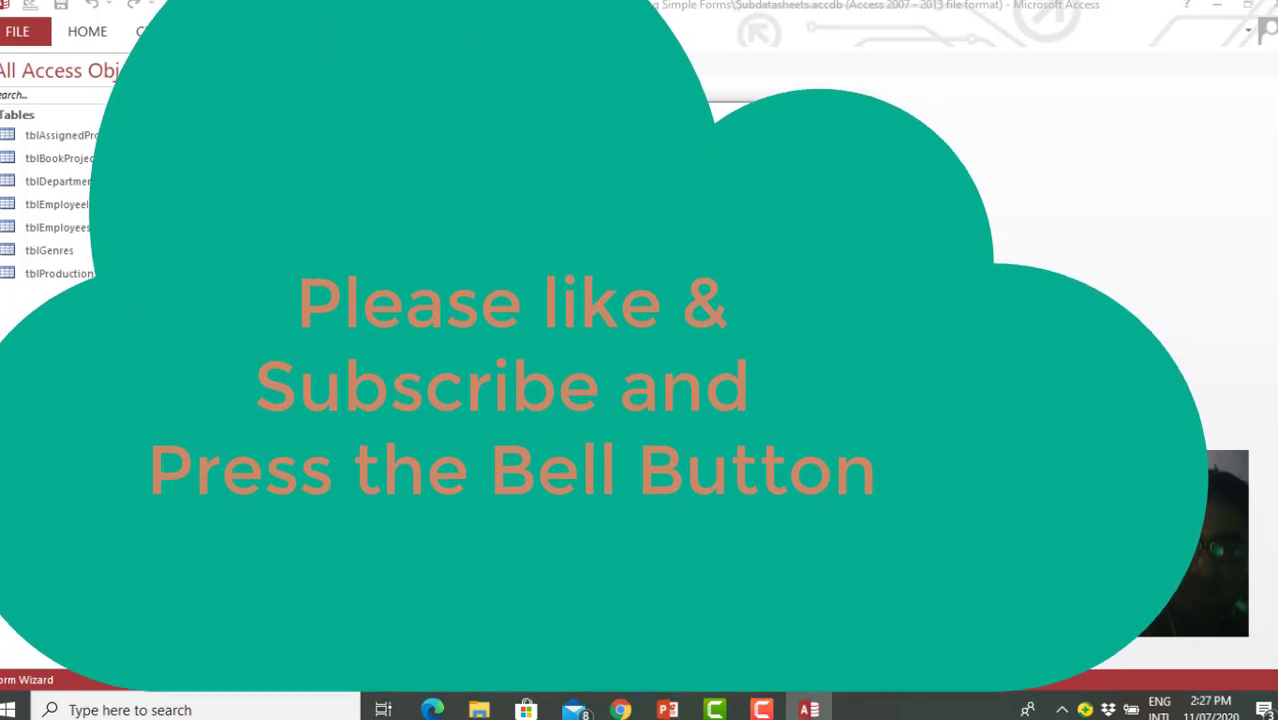
Add the Department field from tblDepartments and the FirstName field from tblEmployees to the wizard's selected fields
click(661, 243)
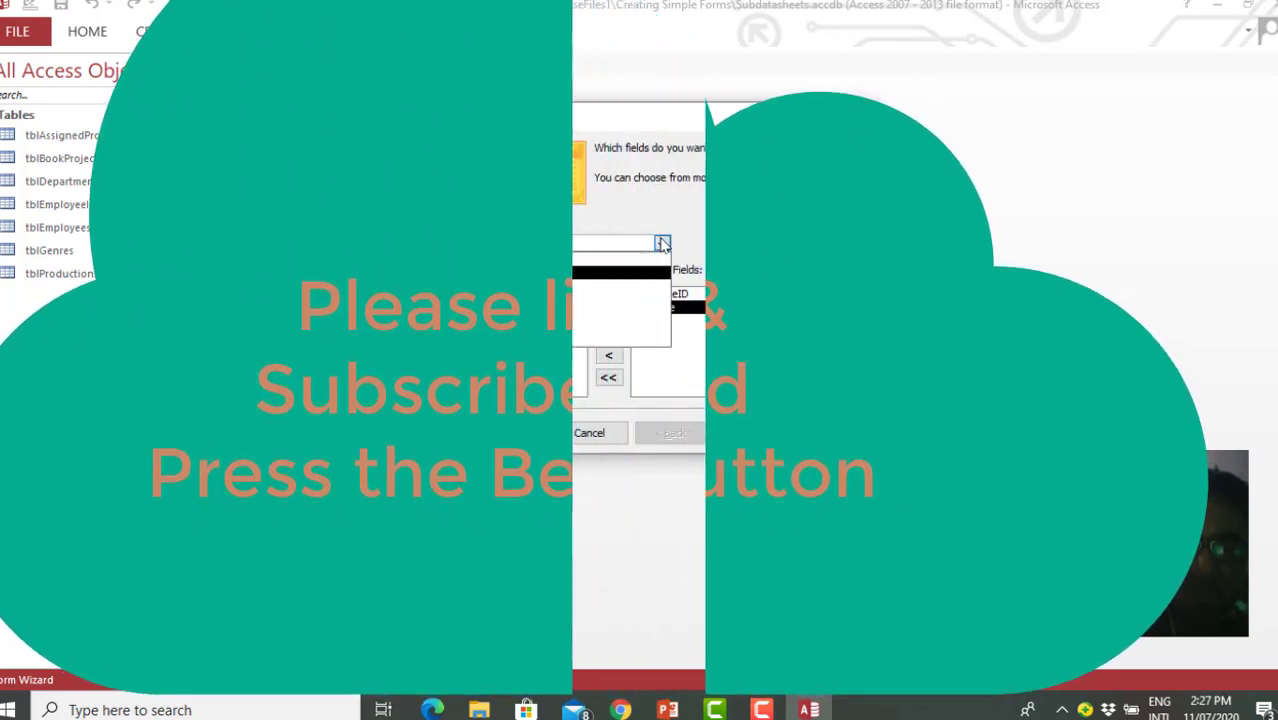
click(535, 288)
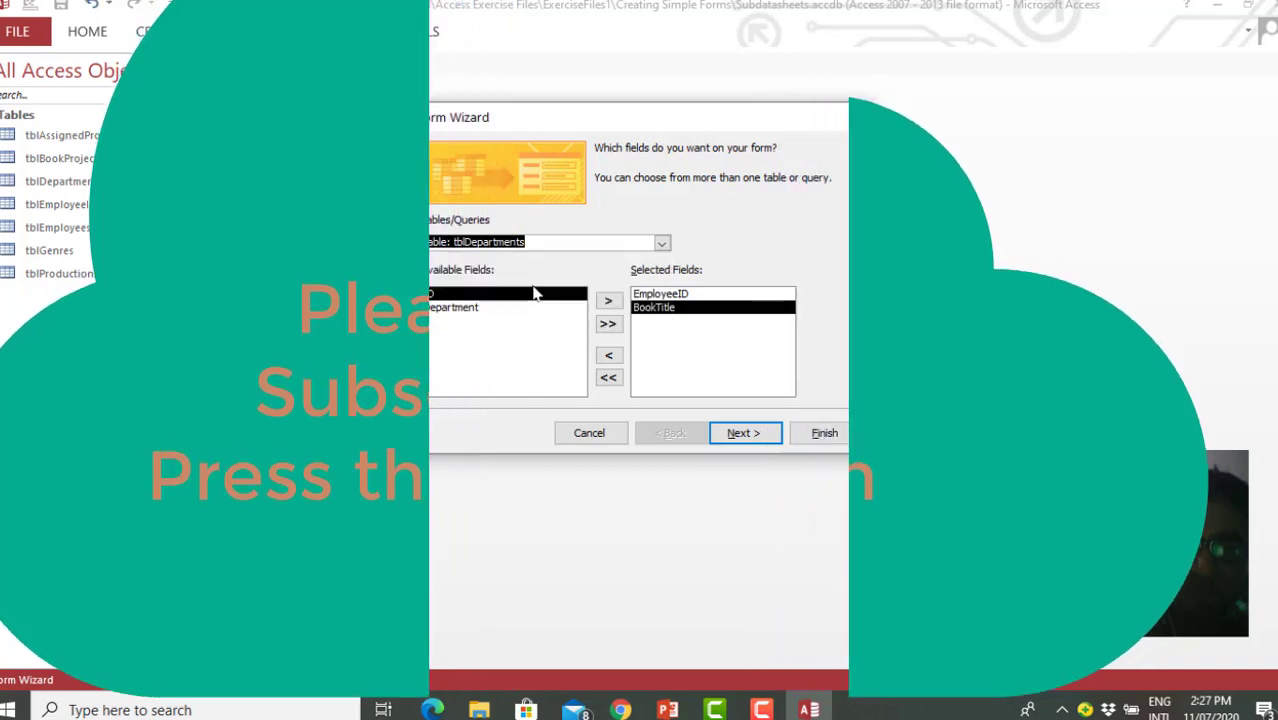
click(470, 309)
double_click(472, 310)
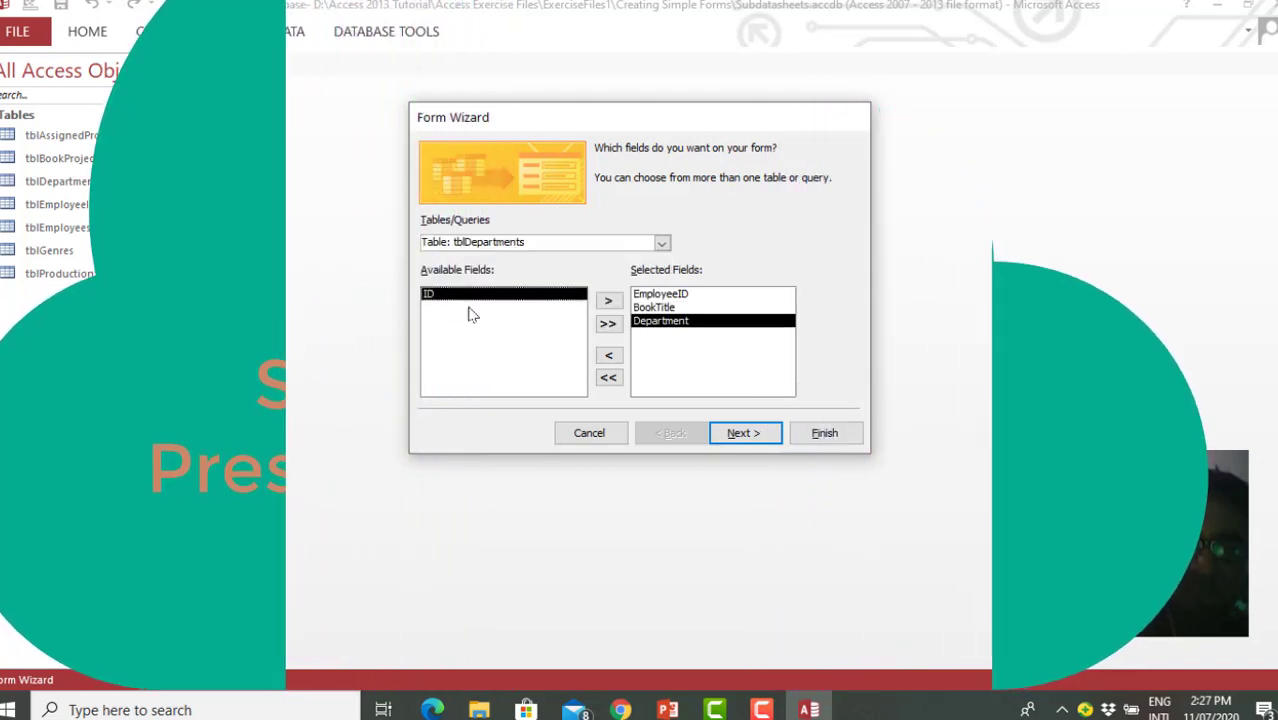
click(661, 245)
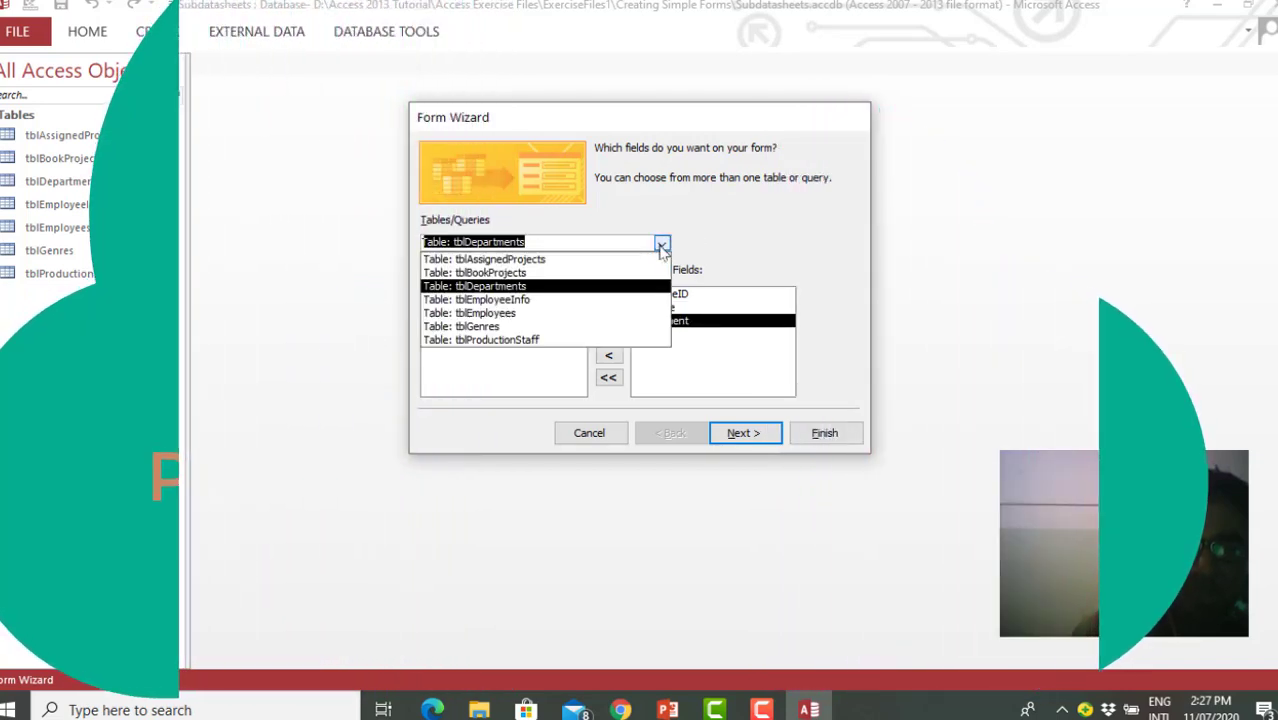
click(520, 314)
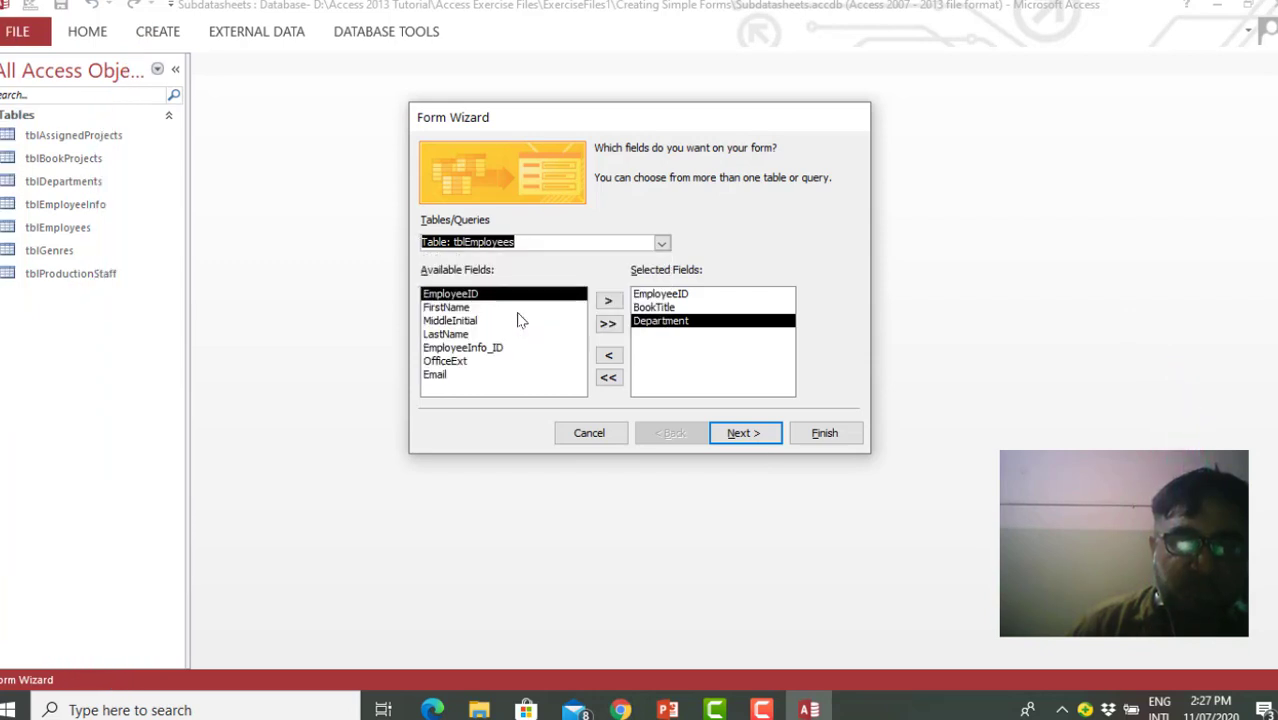
double_click(462, 309)
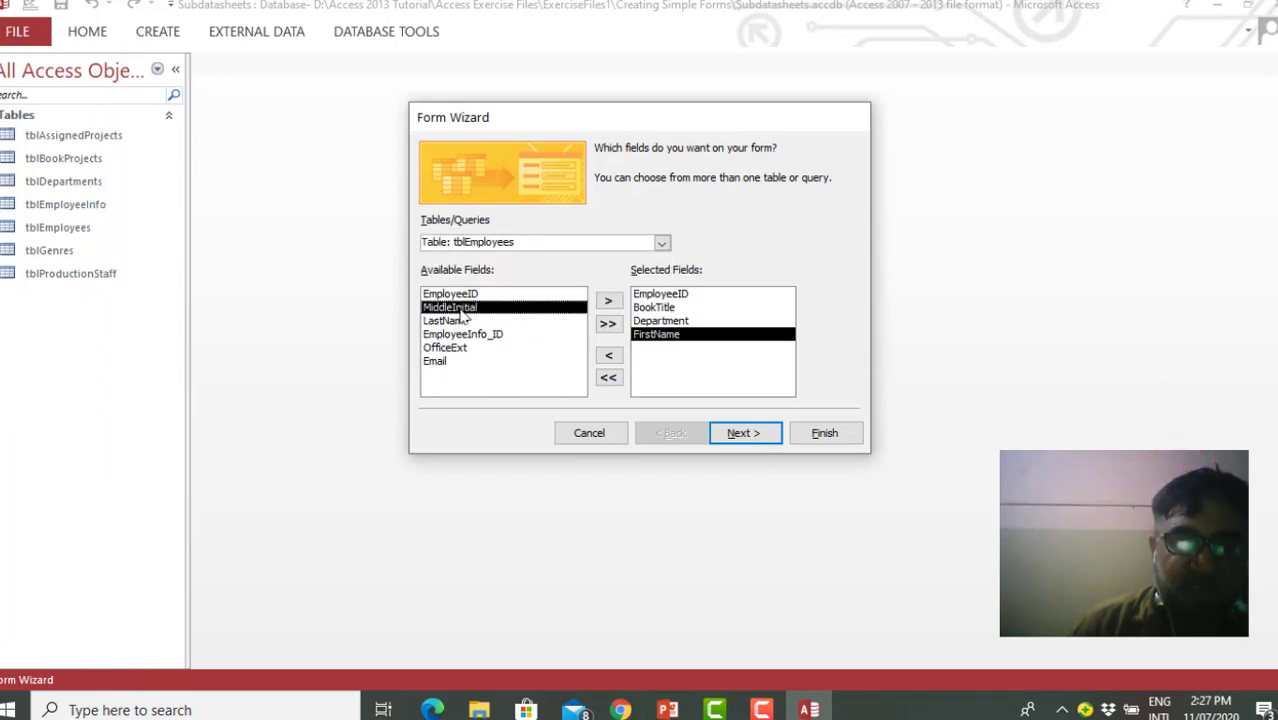
click(662, 242)
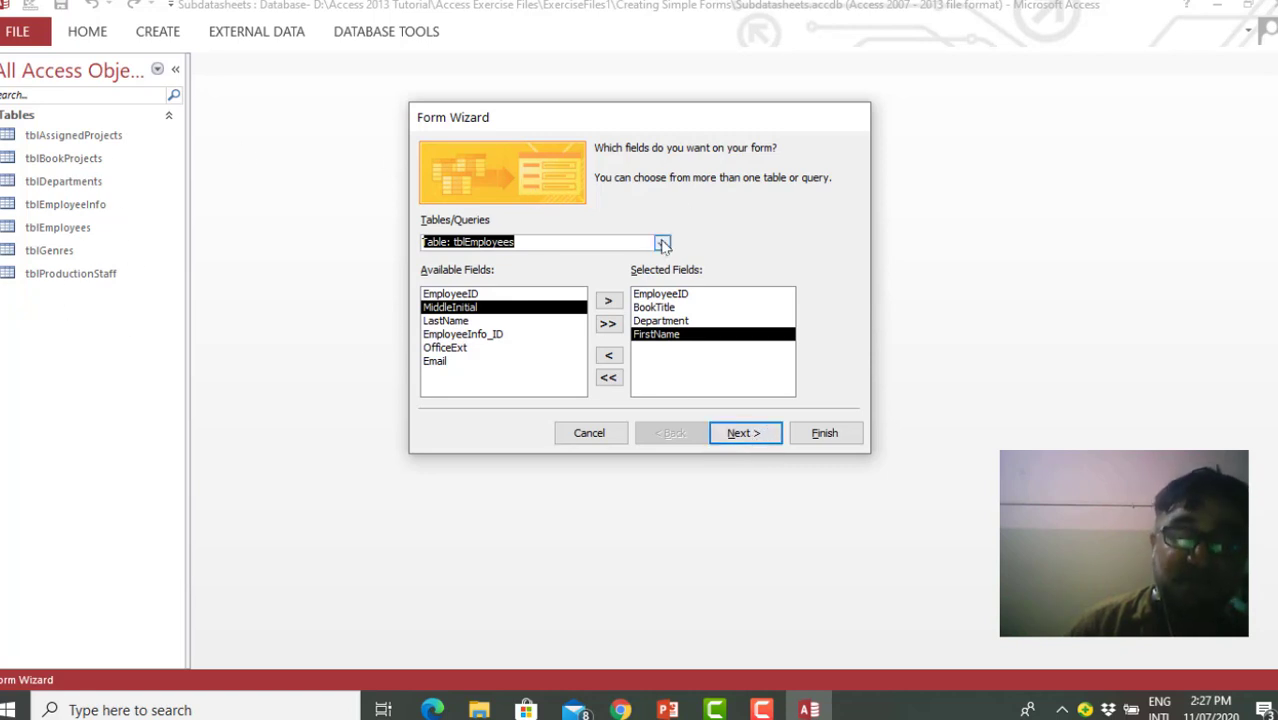
Finish the wizard with data viewed by tblAssignedProjects, Columnar layout and title tblAssignedProjects, opening the form to view information
click(743, 434)
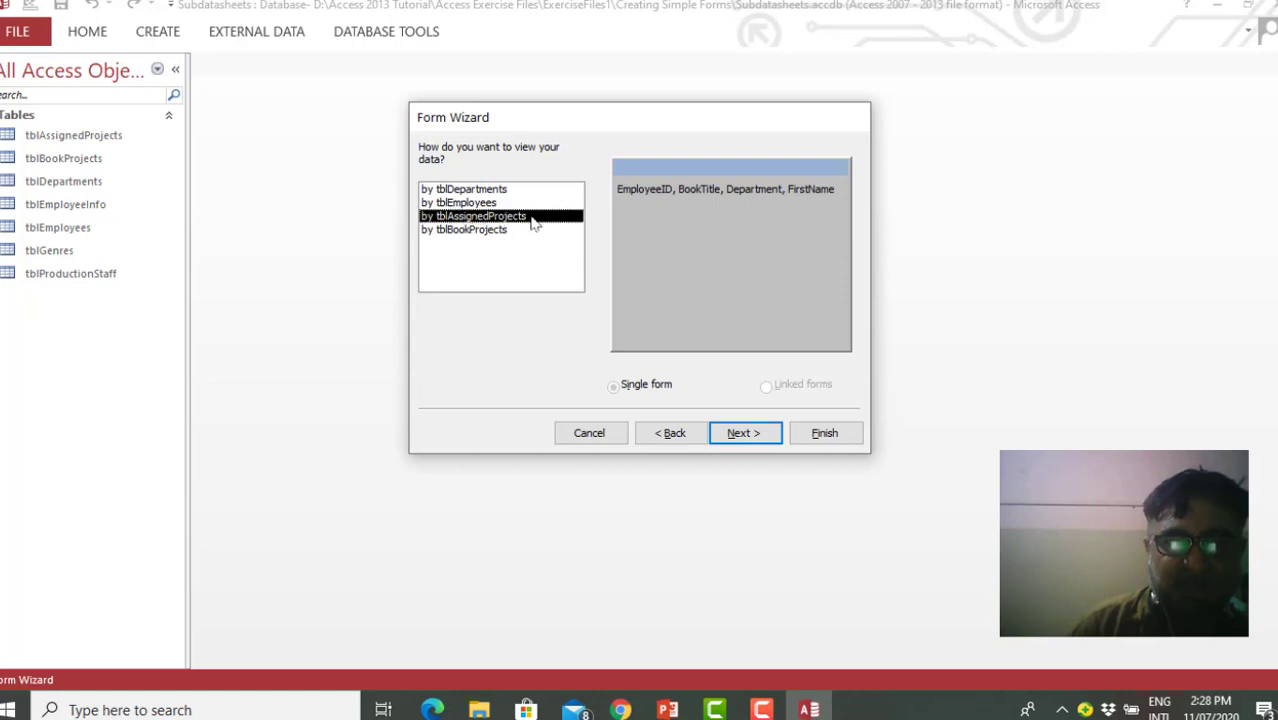
click(750, 437)
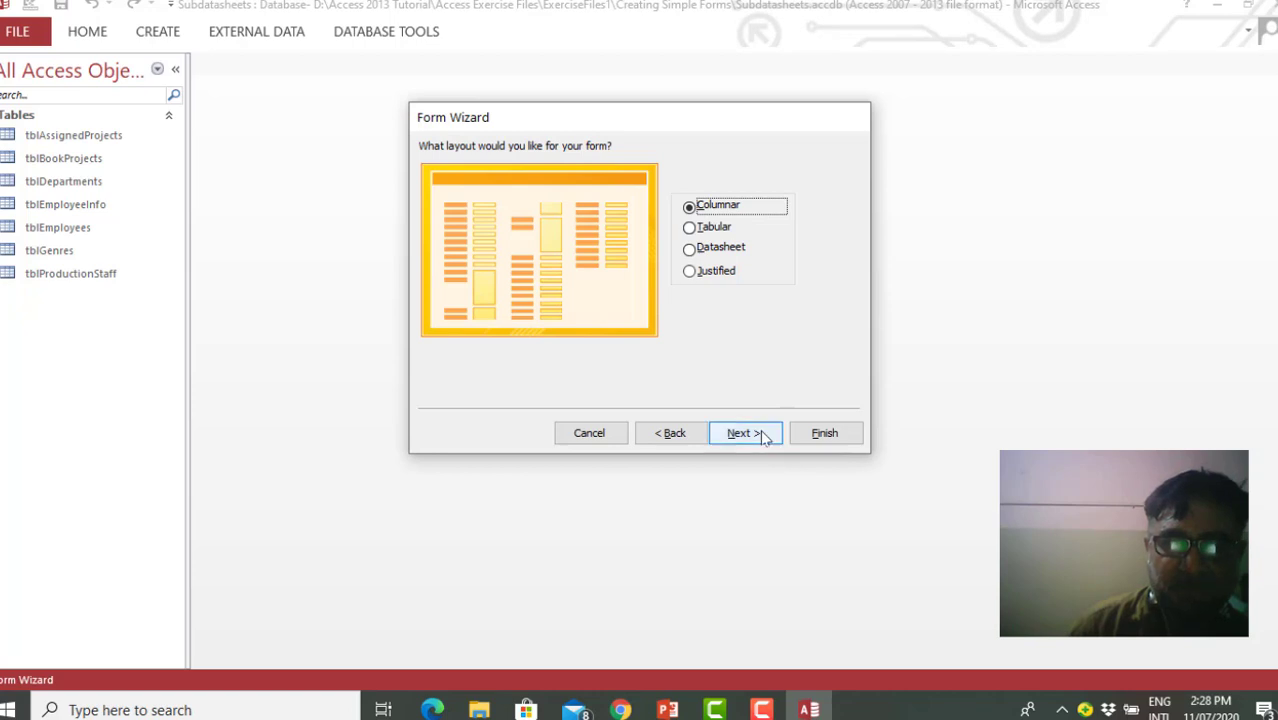
click(757, 436)
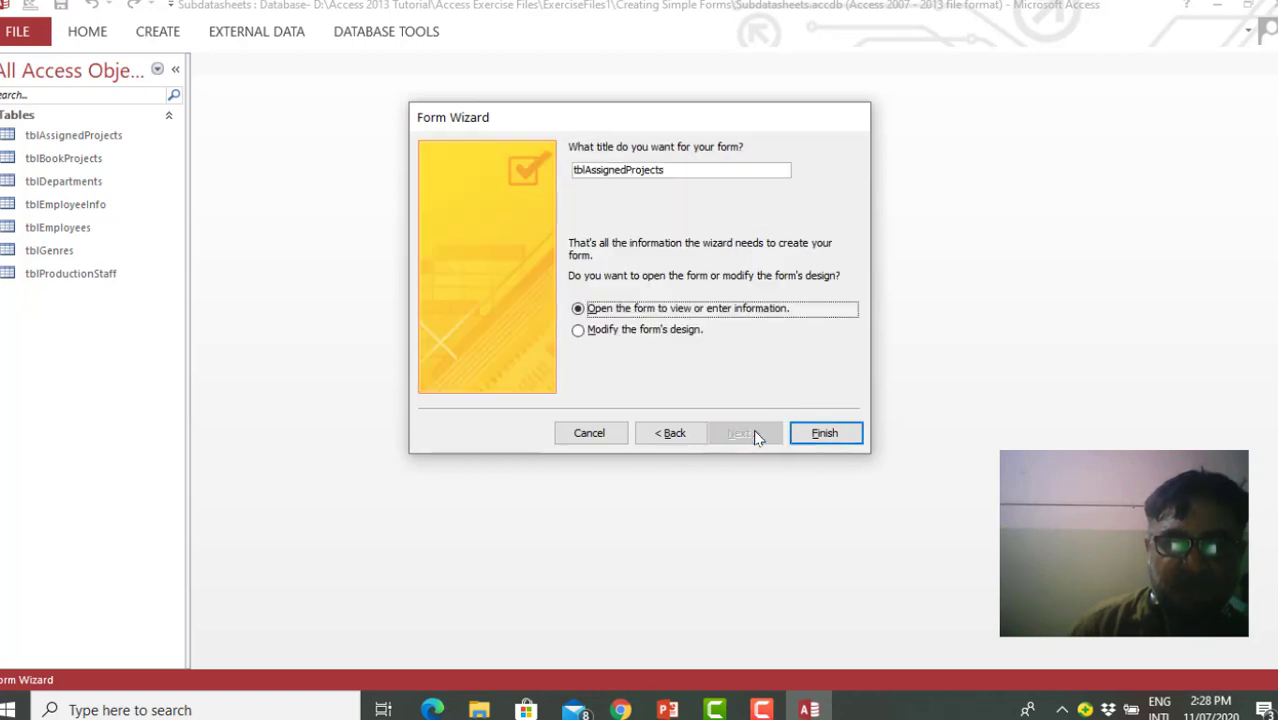
click(825, 433)
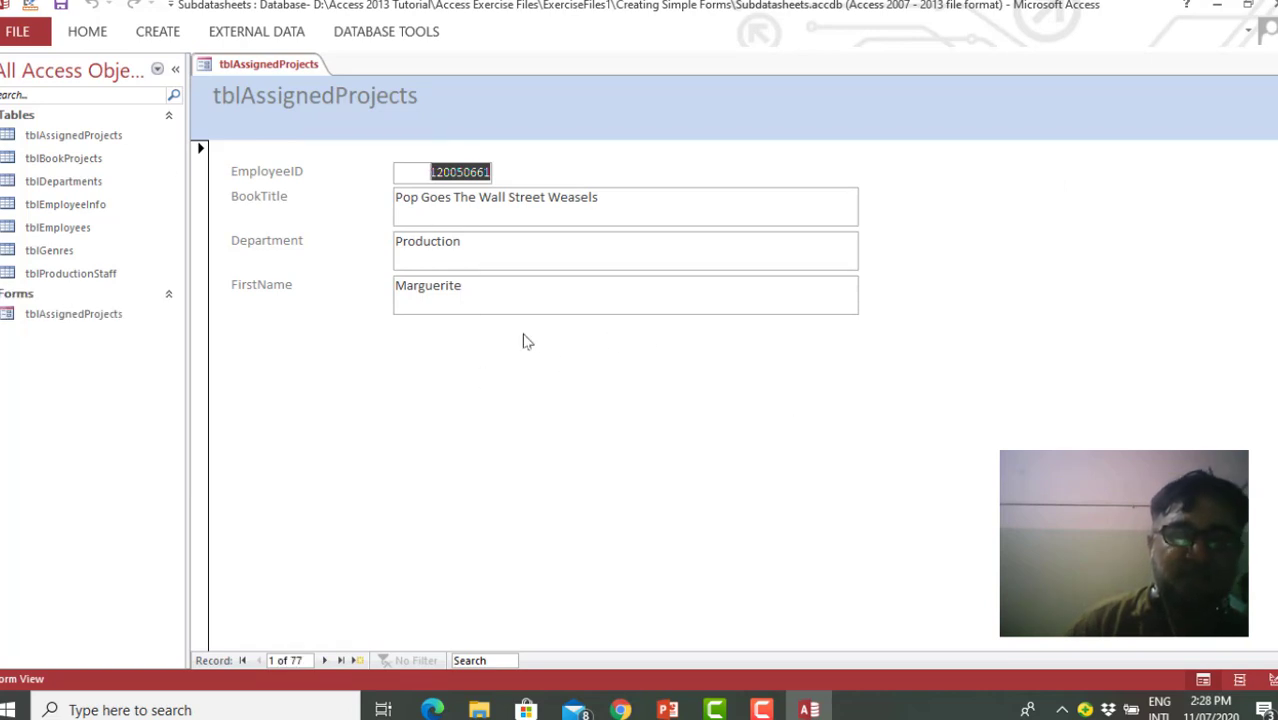
Examine the BookTitle, Department and FirstName fields of the first record in the tblAssignedProjects form
click(428, 196)
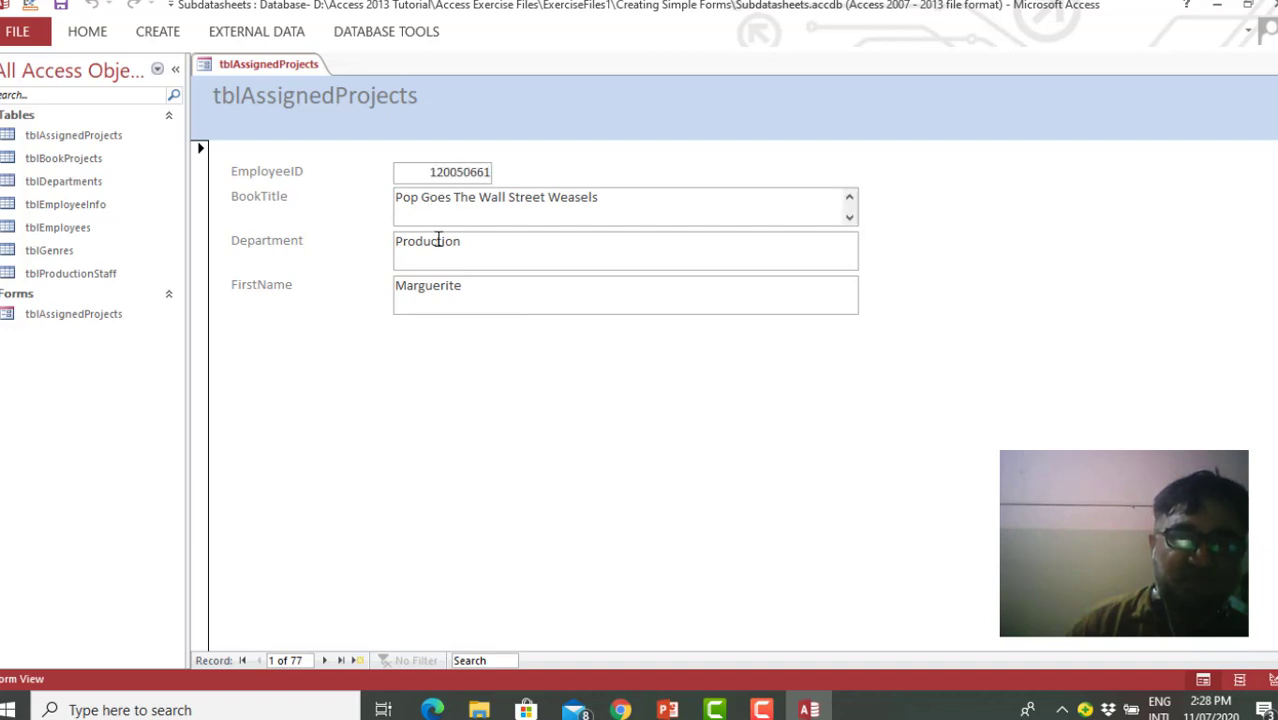
click(438, 240)
click(449, 288)
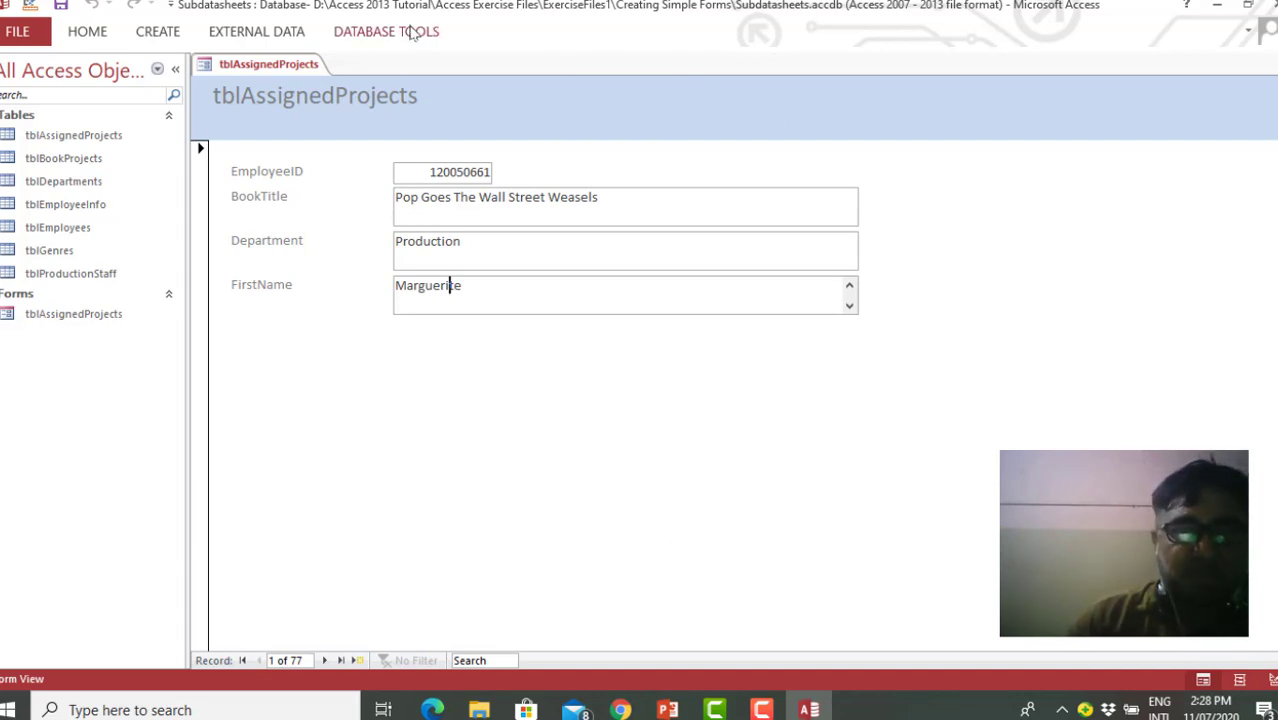
Switch the tblAssignedProjects form to Design View and display the form design tools
right_click(252, 66)
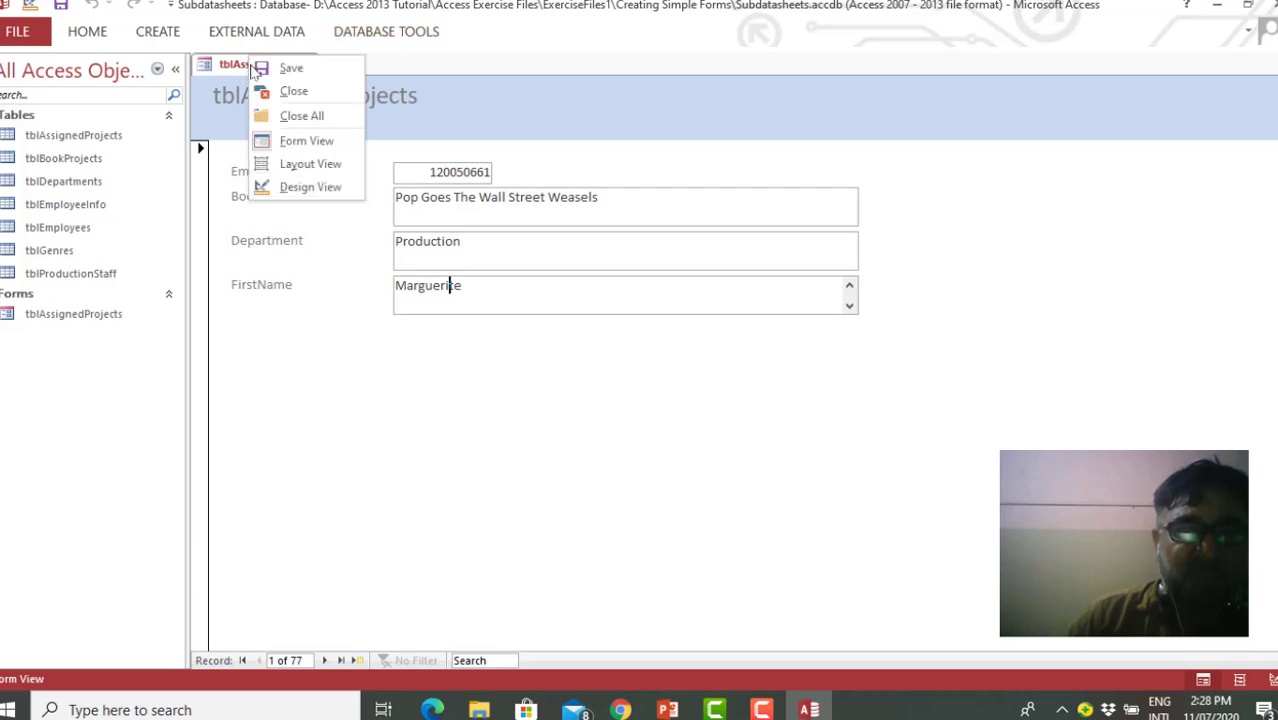
click(300, 187)
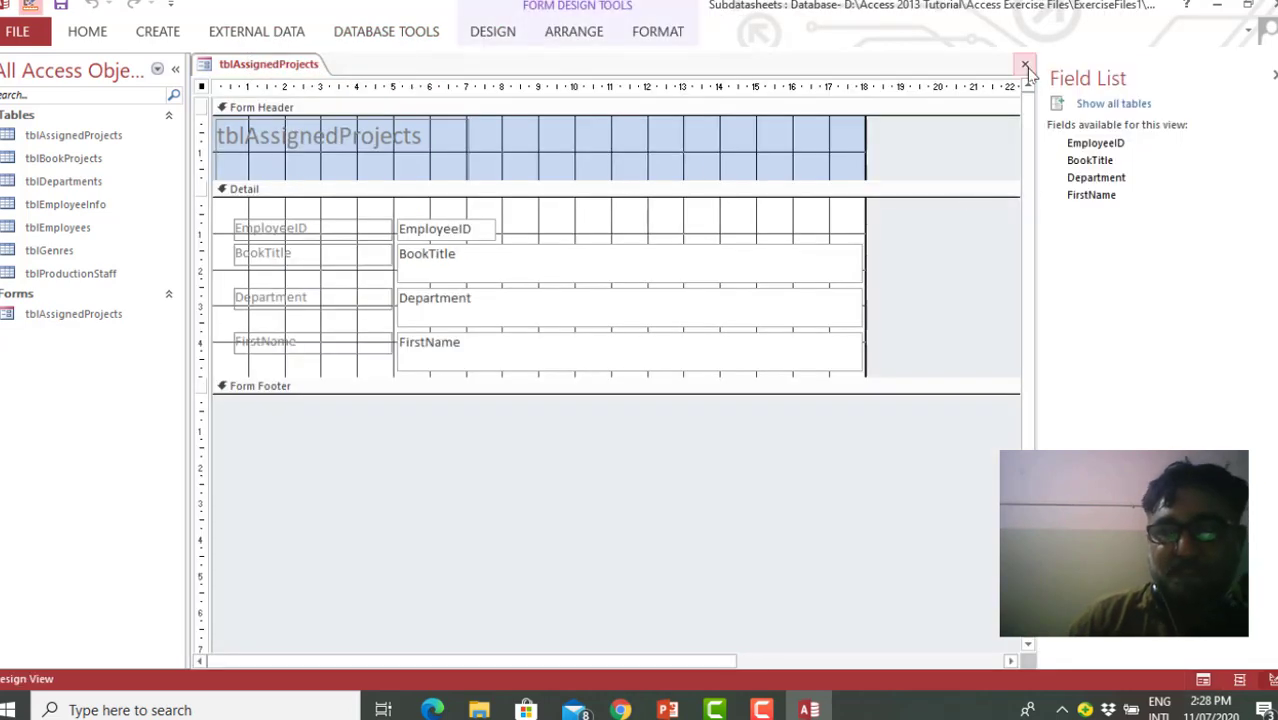
click(505, 33)
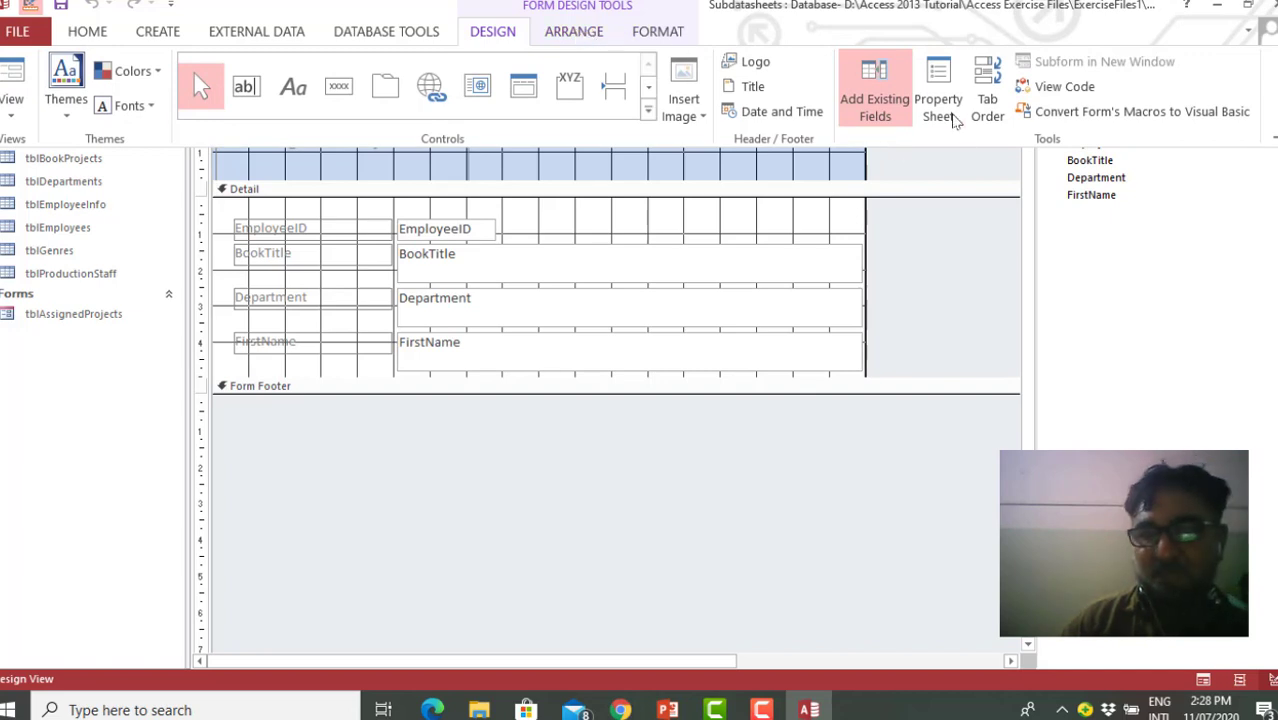
View the form's Property Sheet, return to the Field List and show the fields of all tables
click(950, 115)
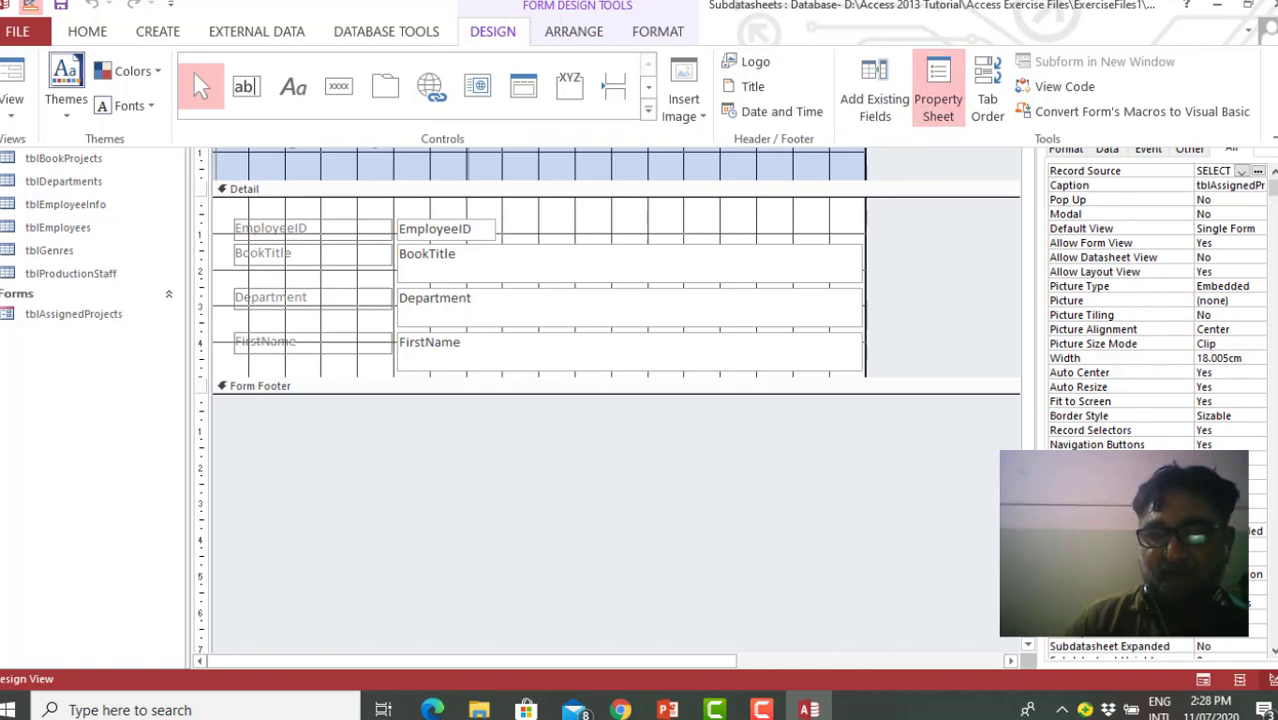
click(882, 110)
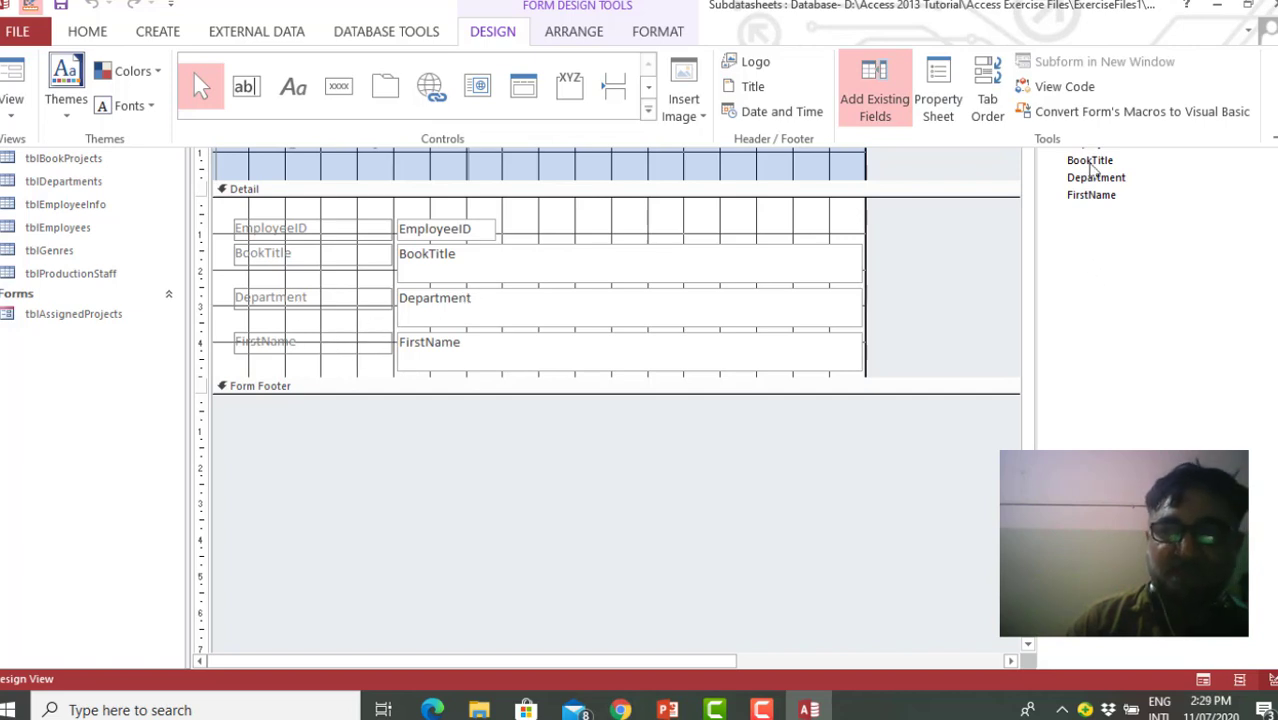
click(1093, 177)
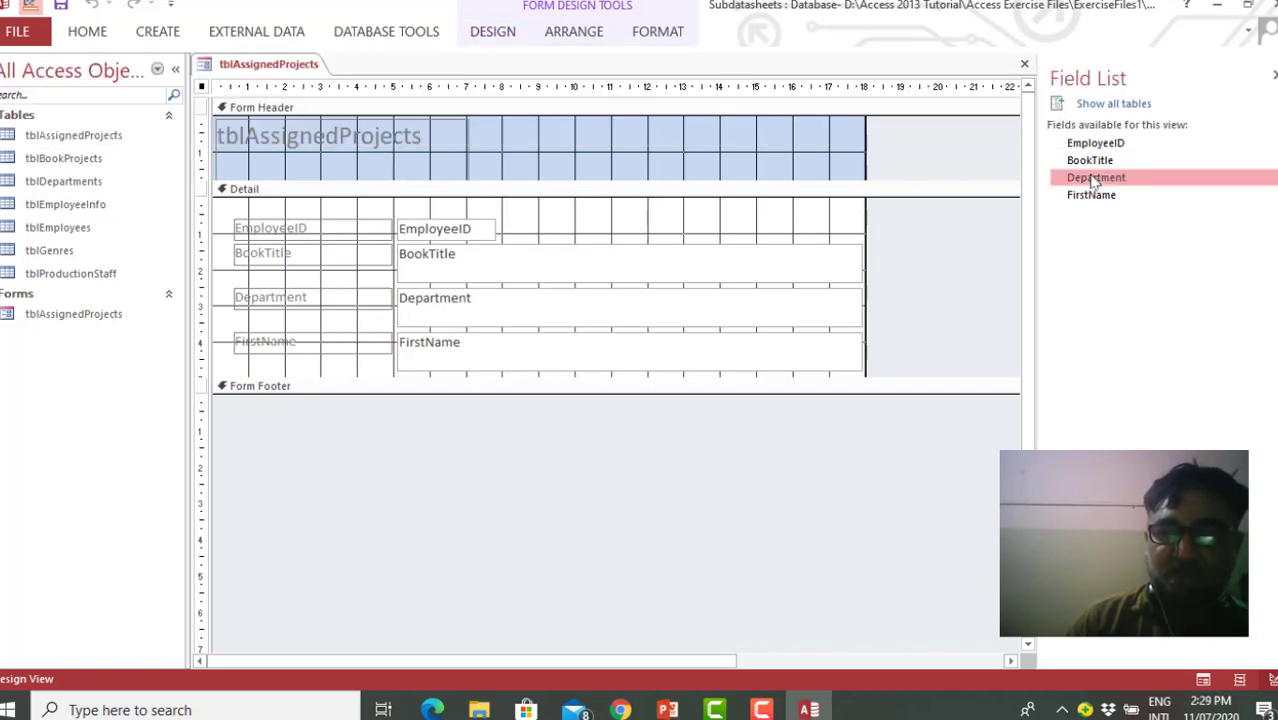
click(1118, 105)
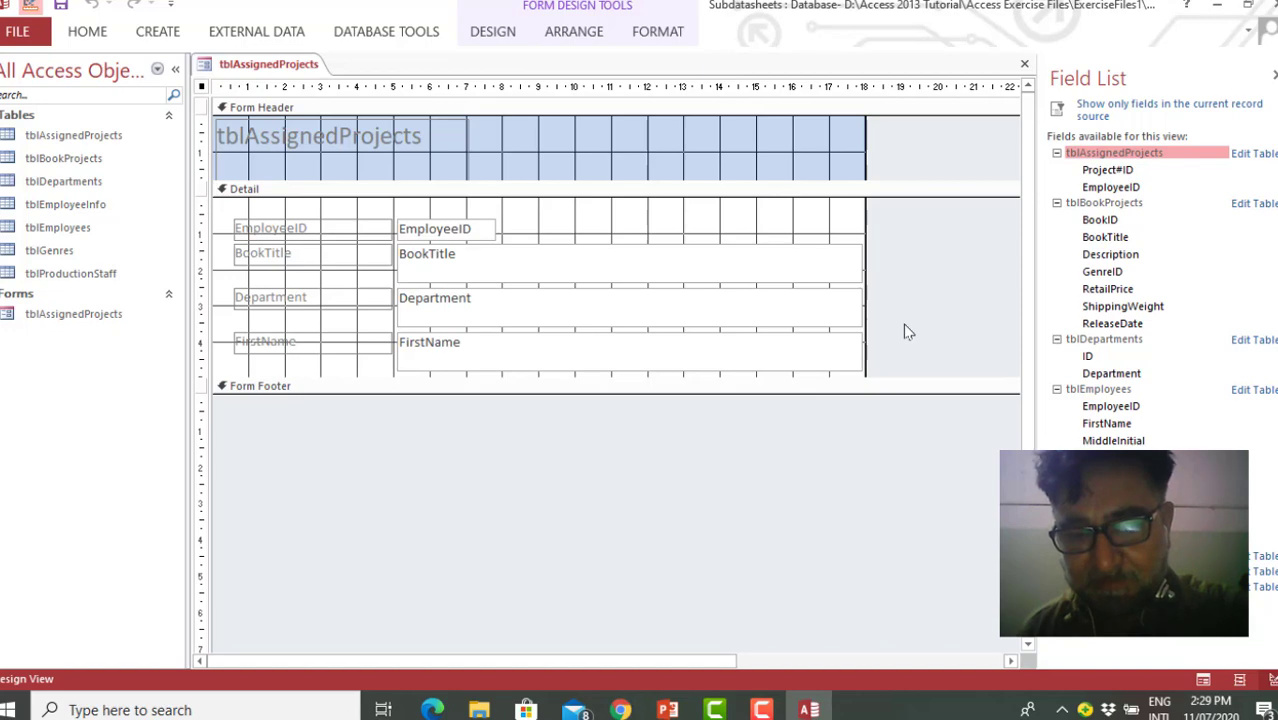
Switch to PowerPoint to check the In This Lesson outline and return to the Access database
key(alt+Tab)
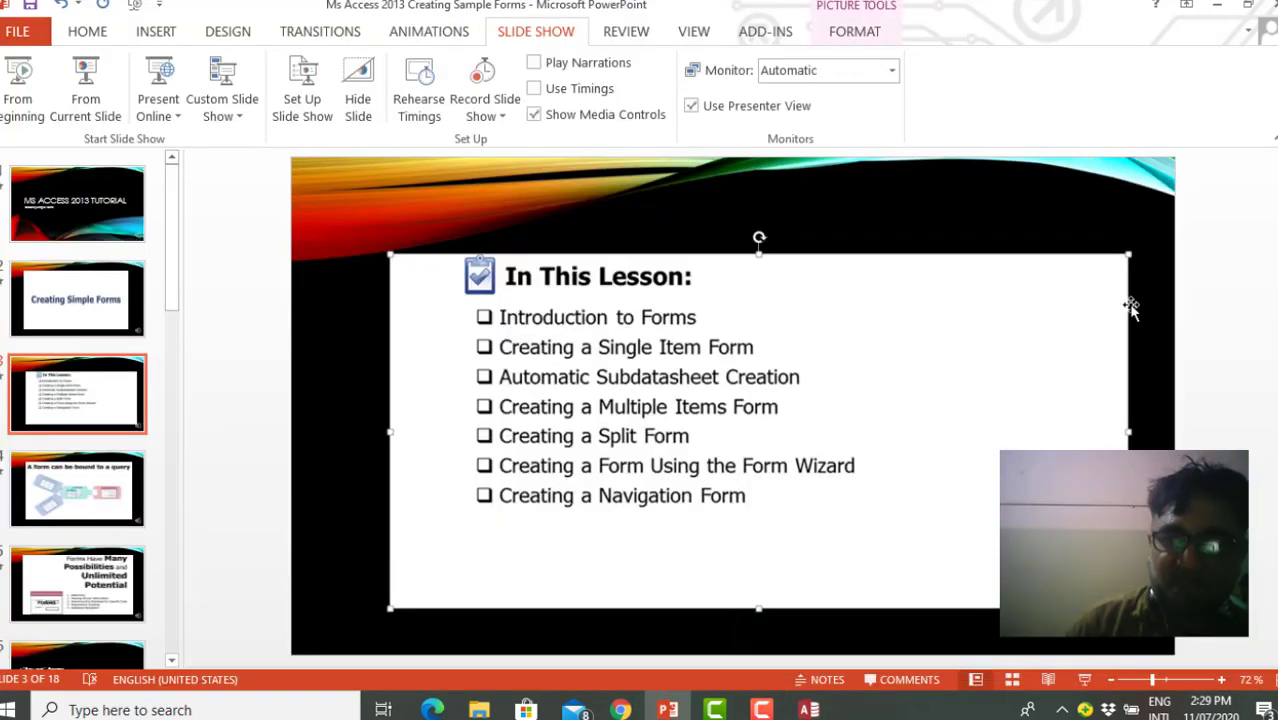
click(1218, 8)
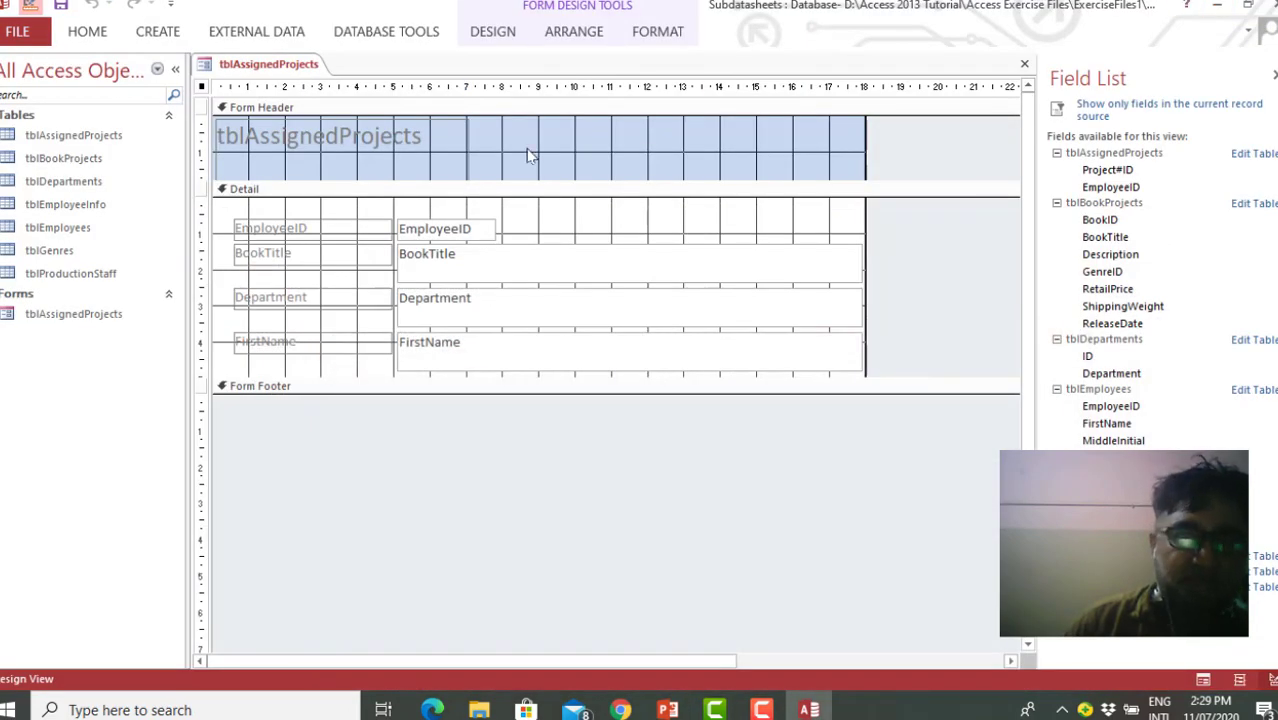
click(172, 37)
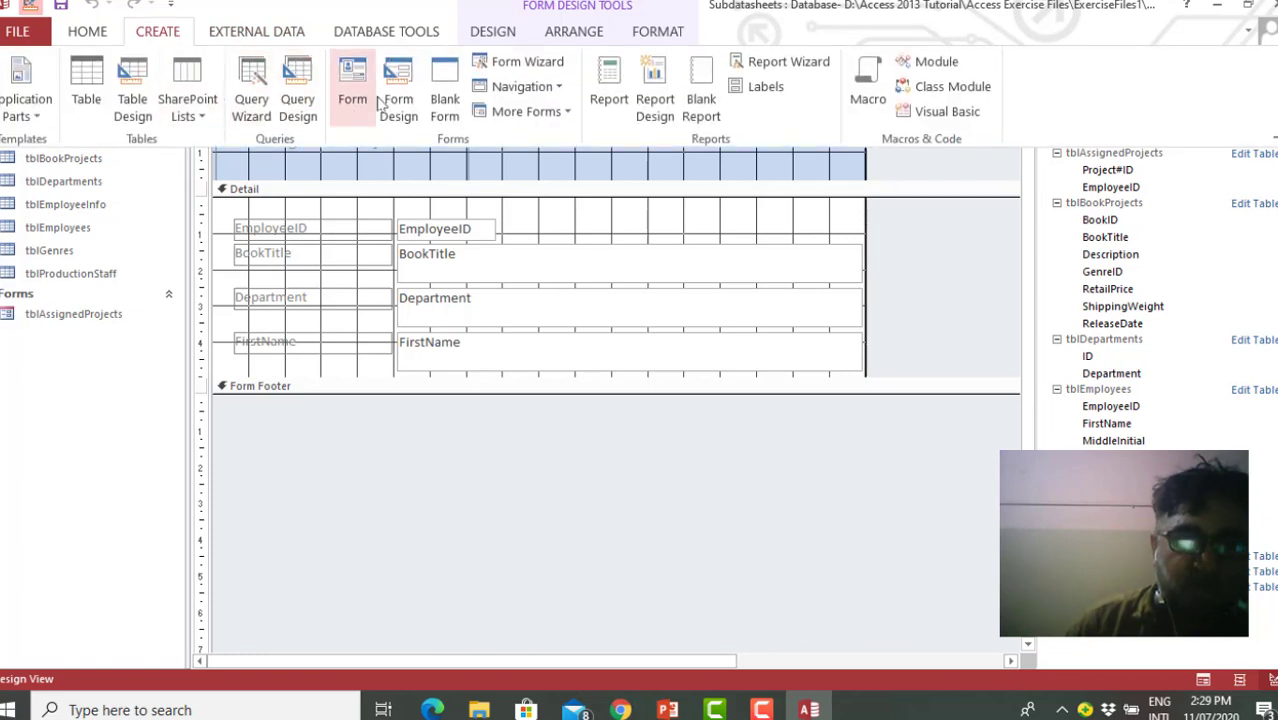
click(558, 88)
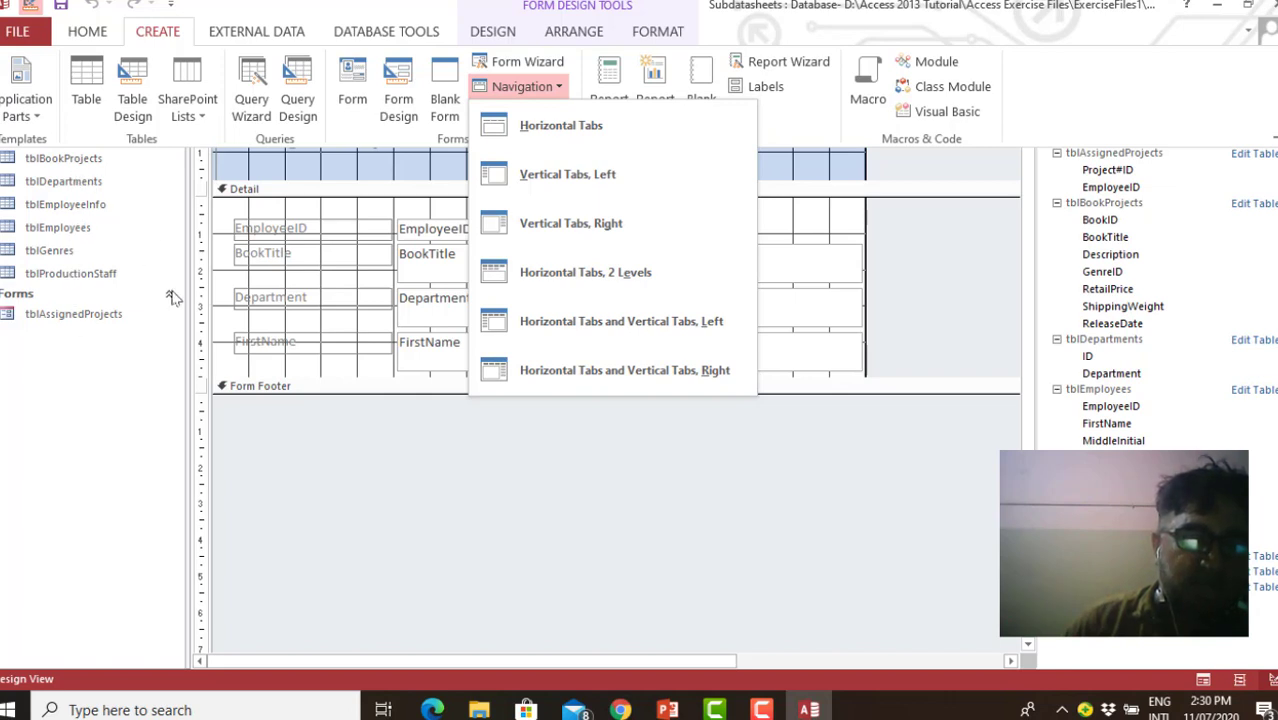
click(58, 163)
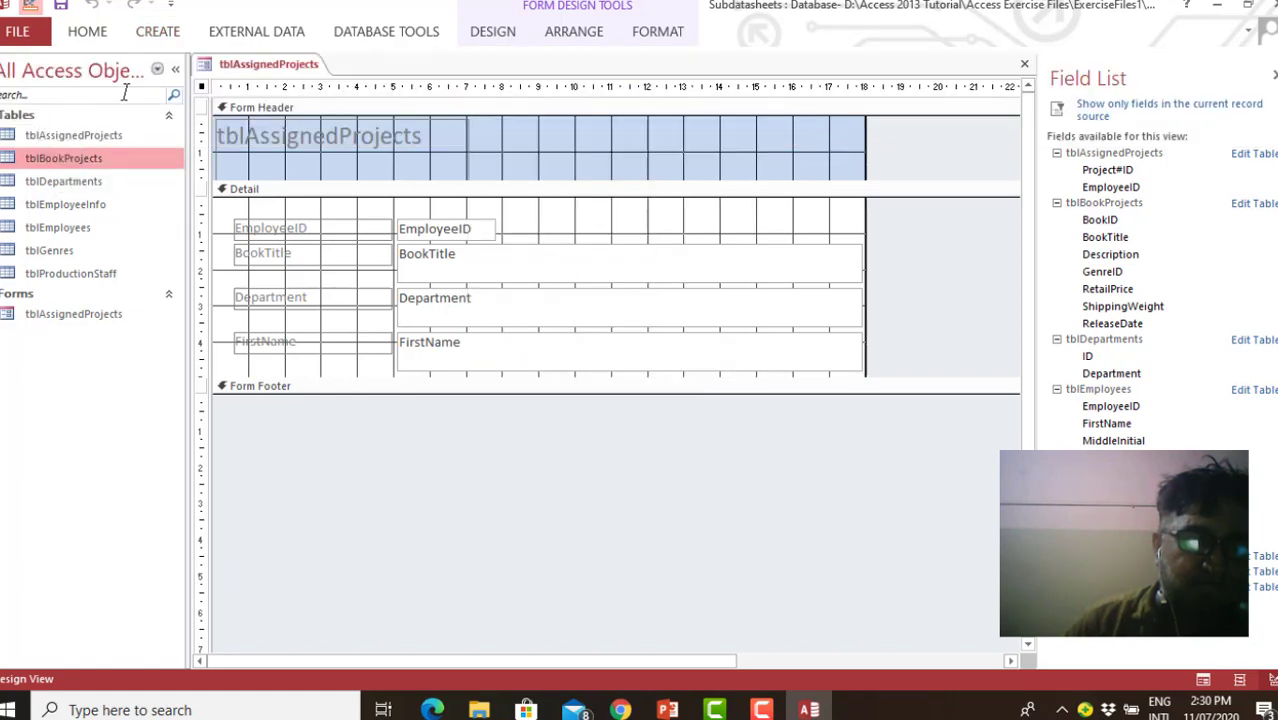
click(158, 73)
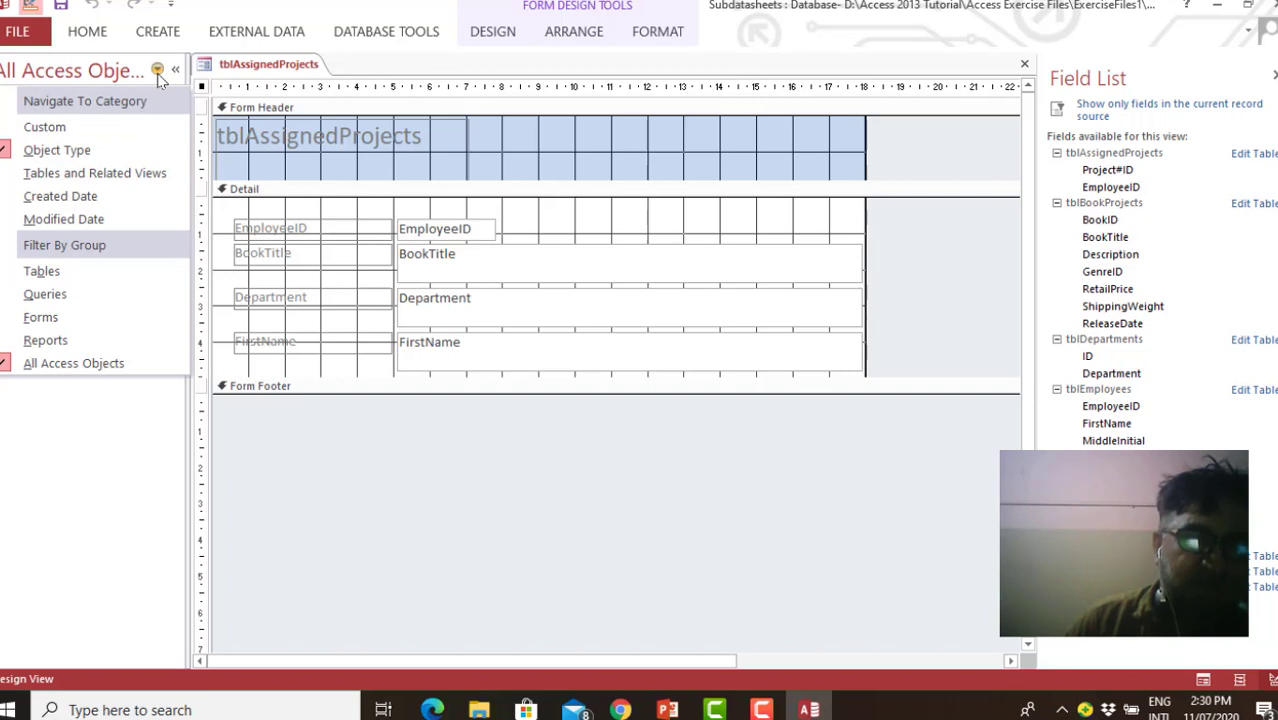
click(157, 73)
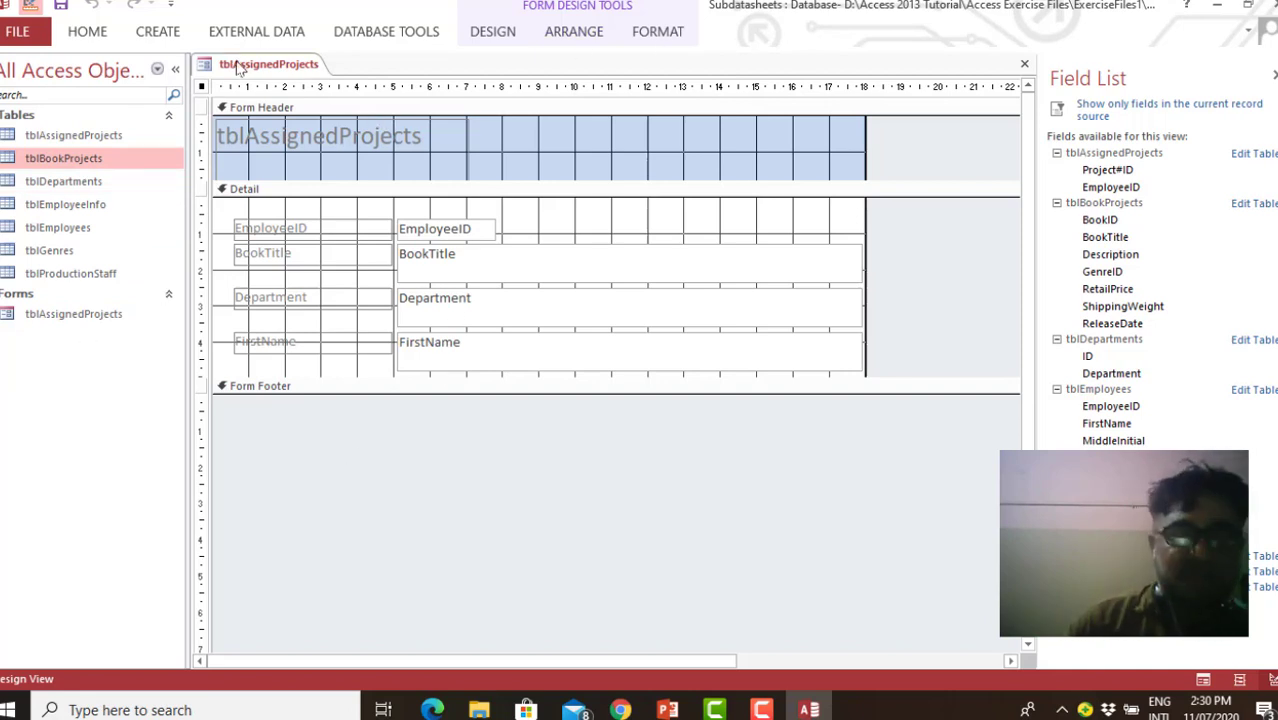
Create a navigation form with the Vertical Tabs, Right layout
click(160, 33)
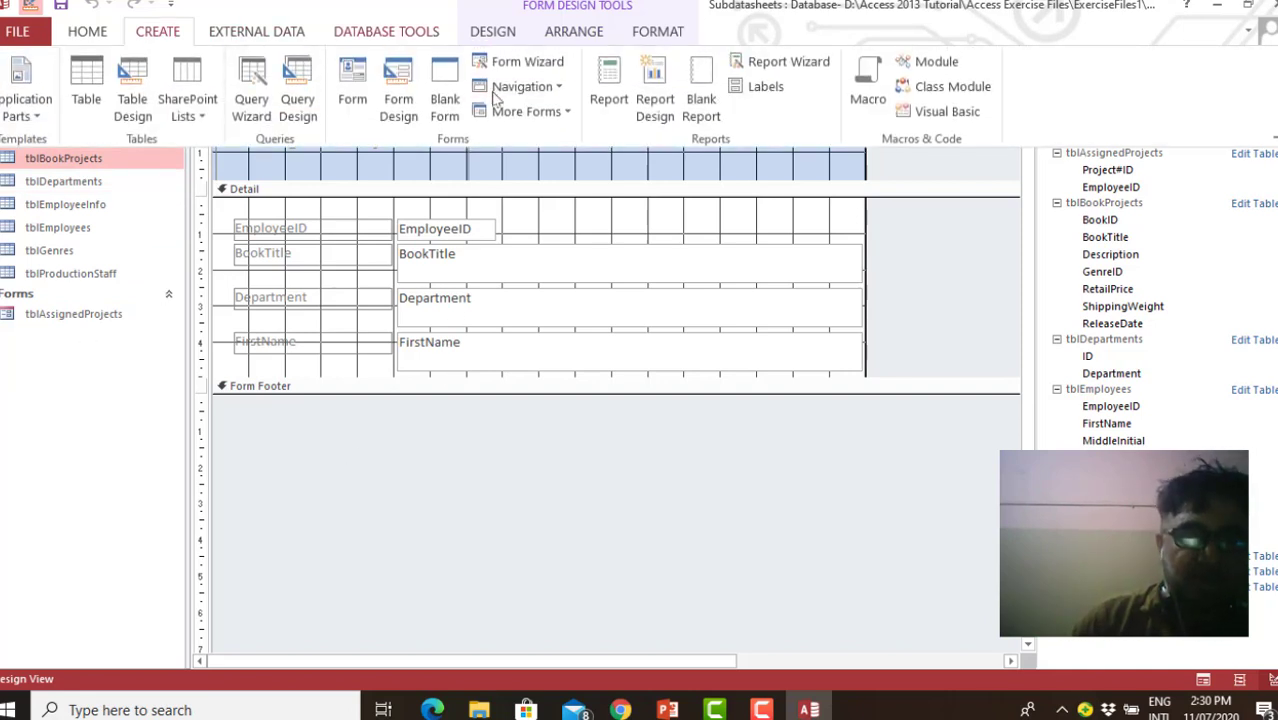
click(555, 88)
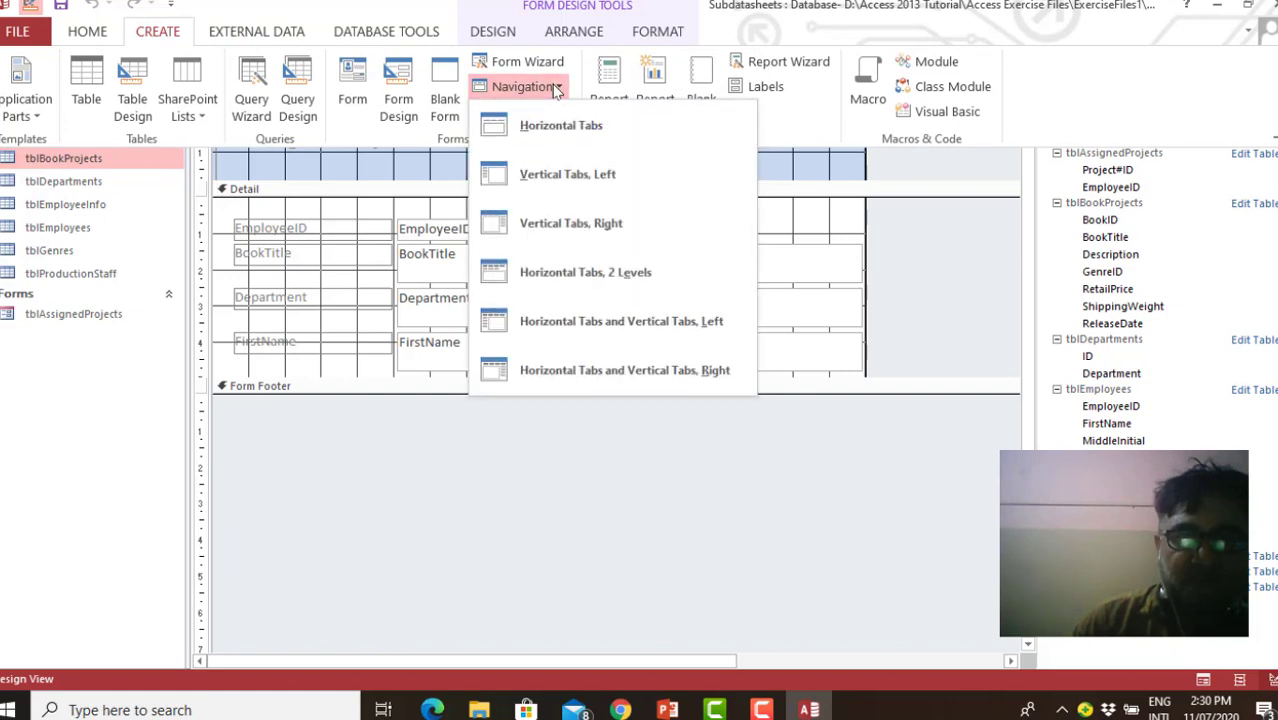
click(588, 228)
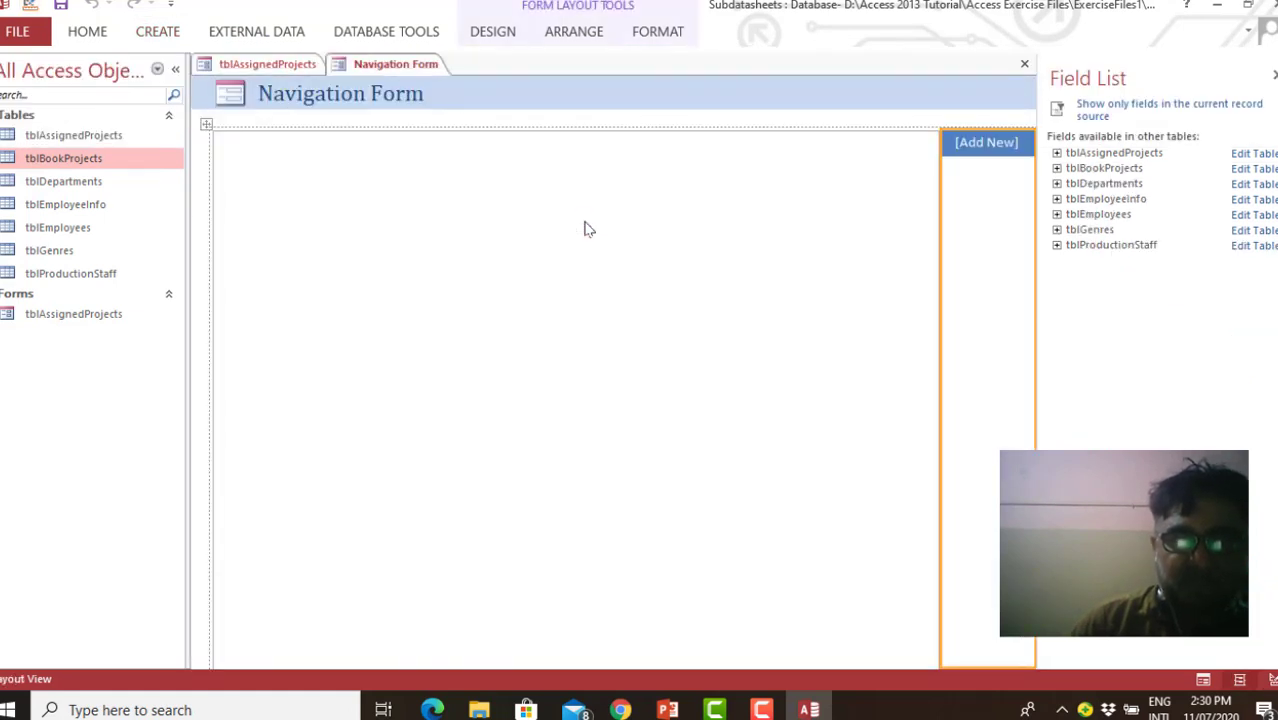
Add the tblAssignedProjects form as a navigation tab and narrow the subform area until the whole tab column fits
click(982, 150)
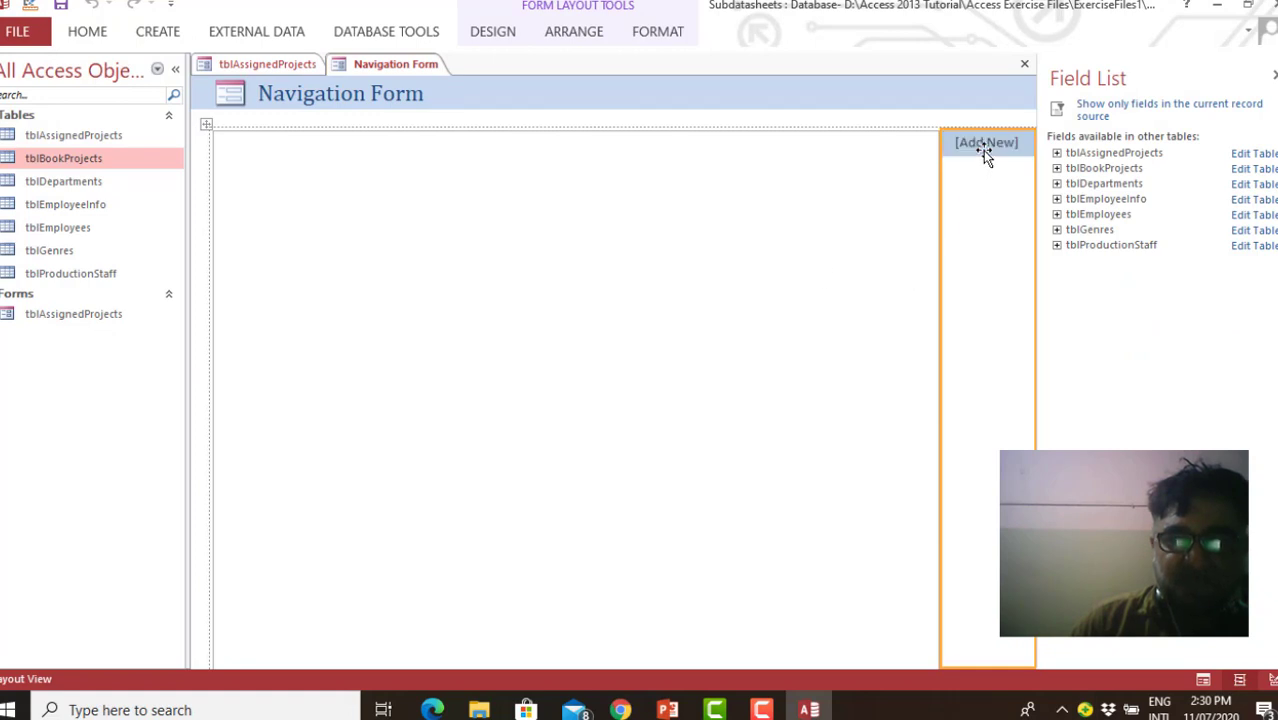
click(980, 144)
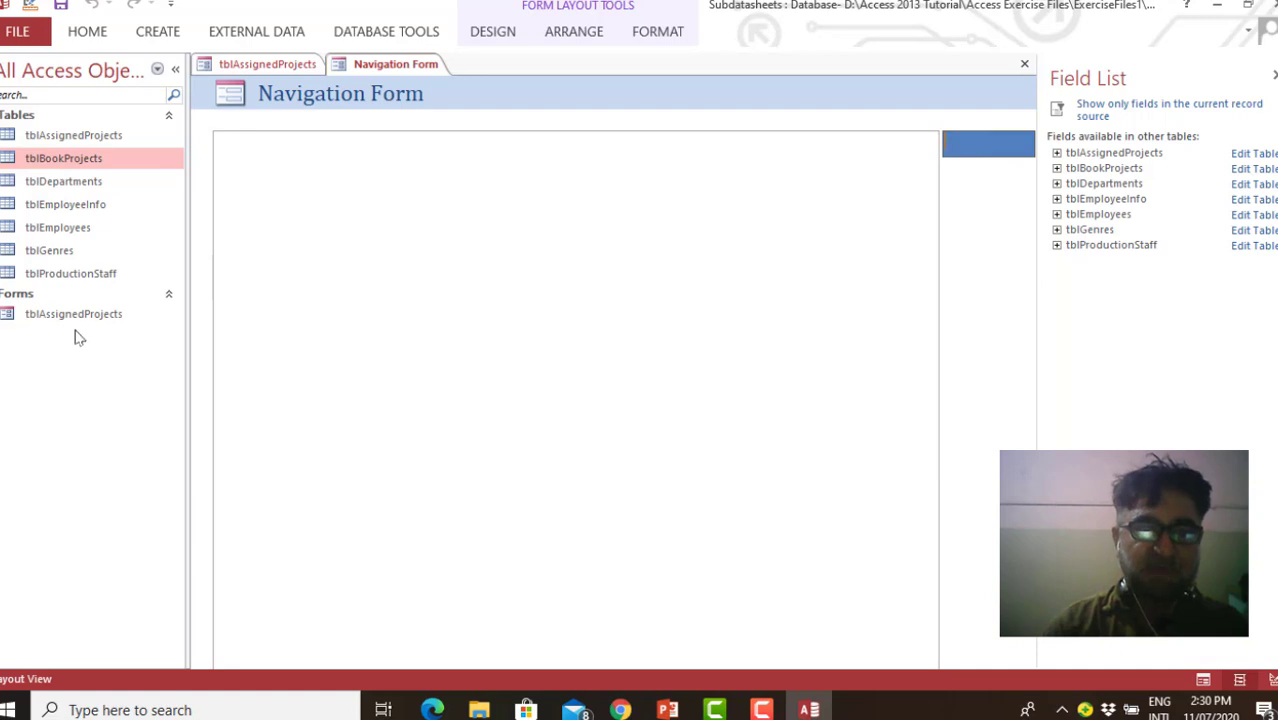
drag(74, 316, 993, 164)
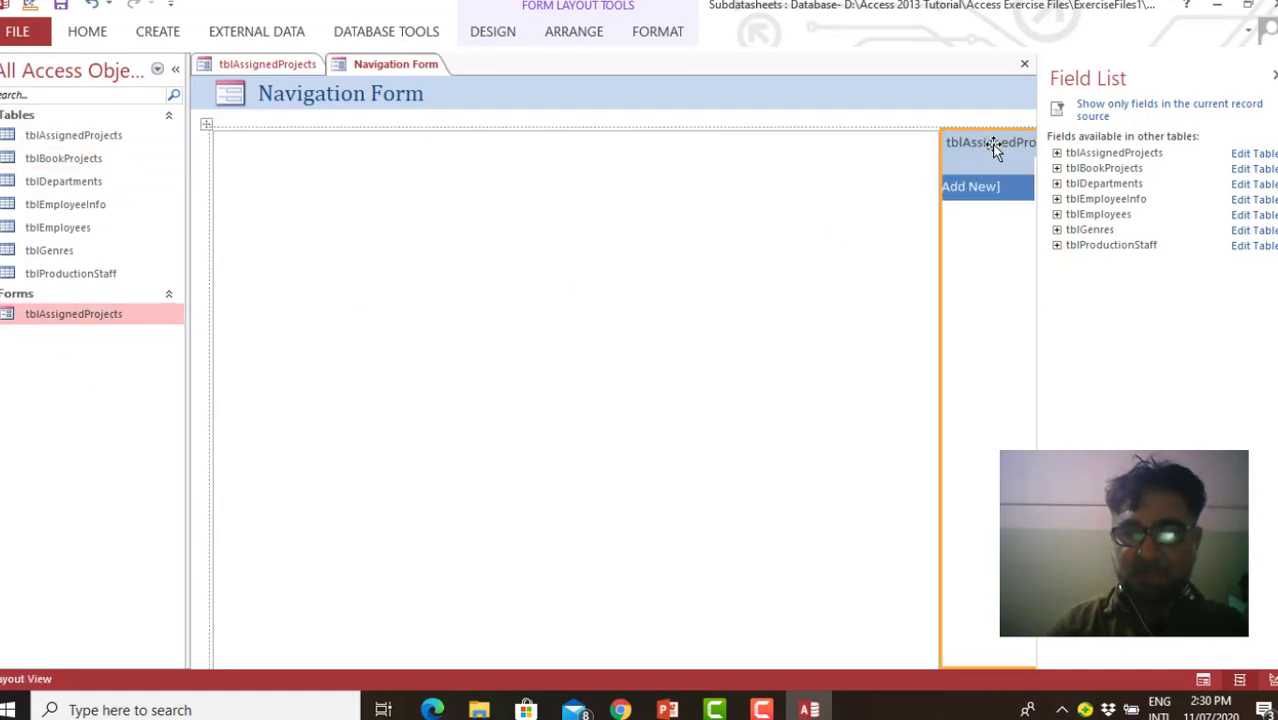
click(954, 142)
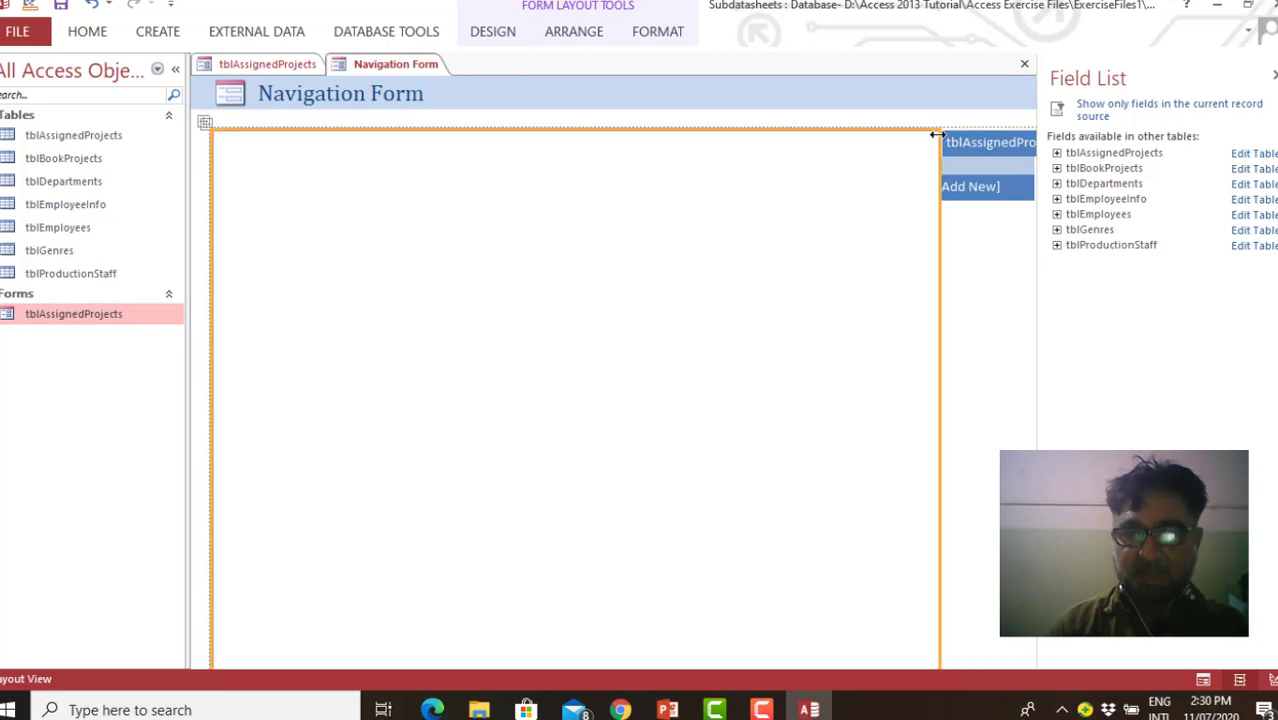
drag(937, 134, 798, 136)
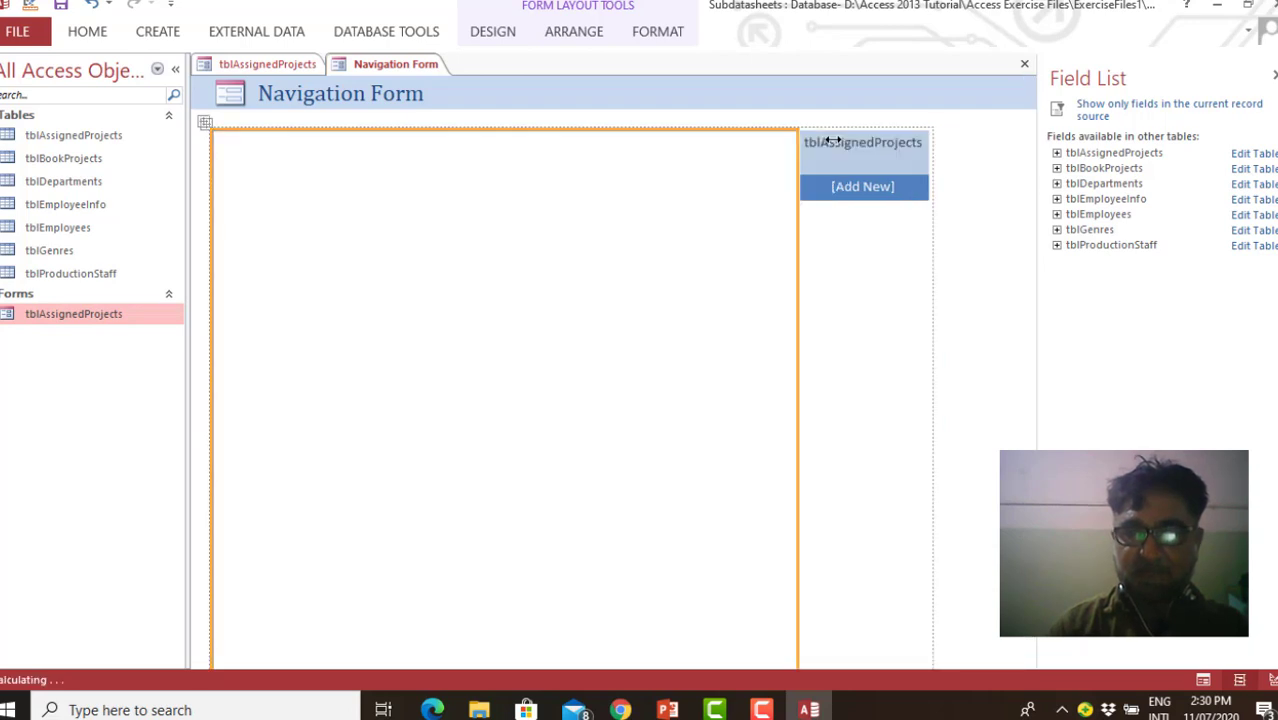
click(880, 272)
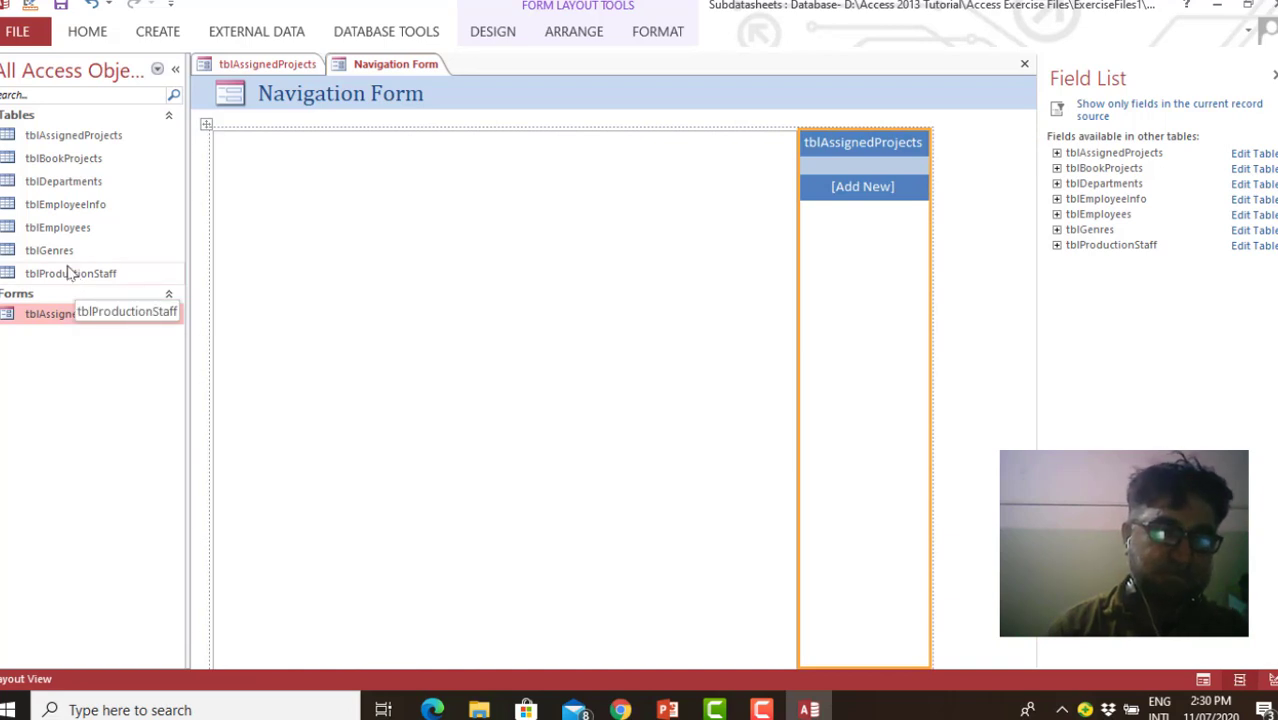
Try to add the tblGenres table to the navigation form, and delete the inserted datasheet
drag(57, 258, 888, 188)
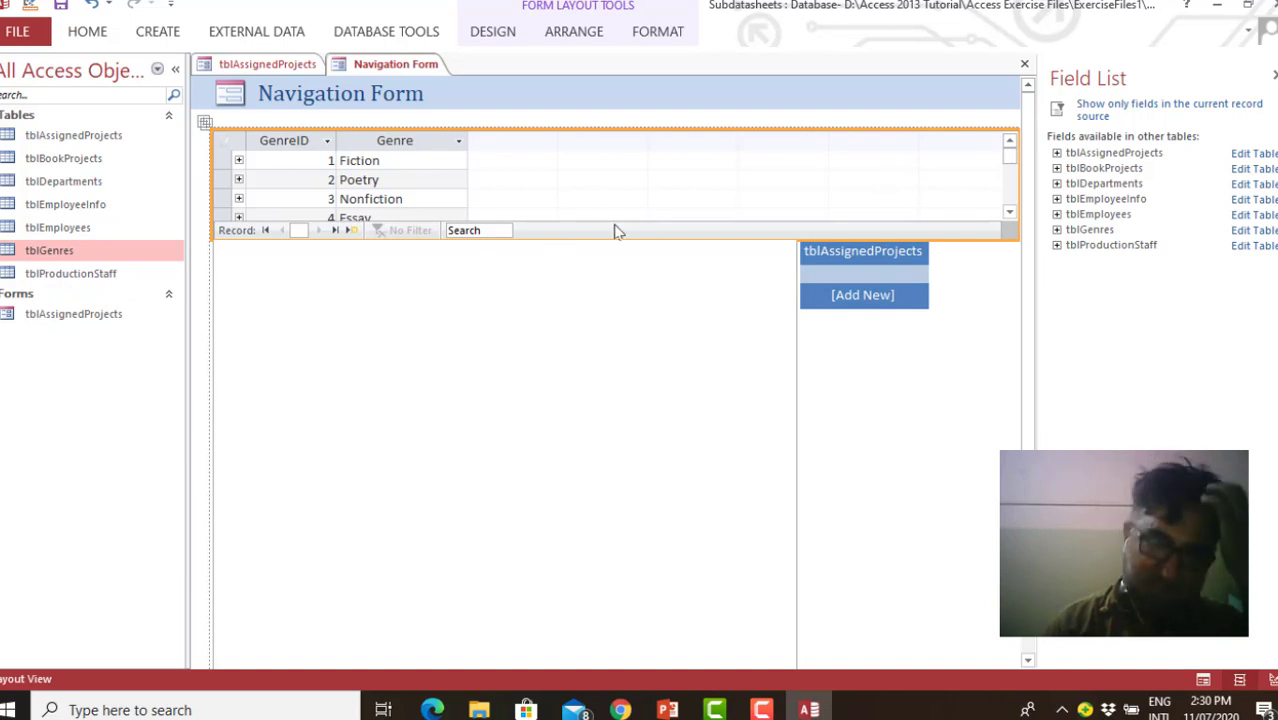
click(92, 319)
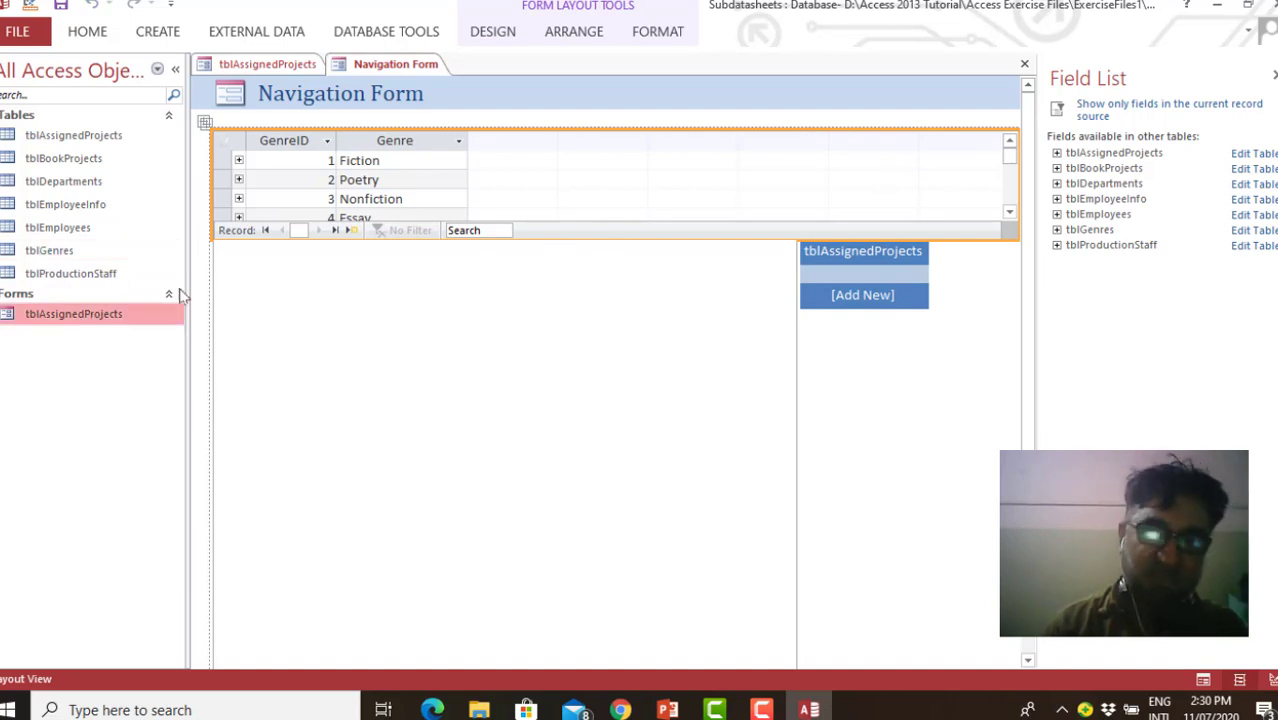
click(560, 173)
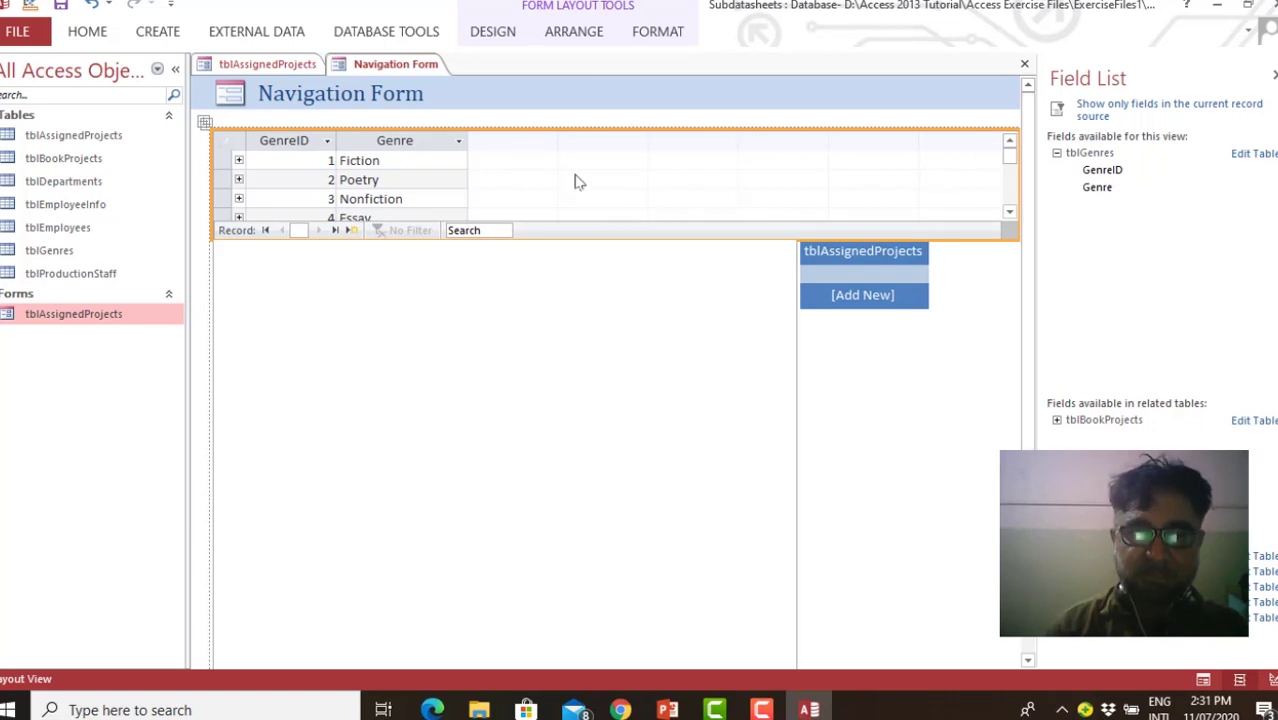
right_click(560, 175)
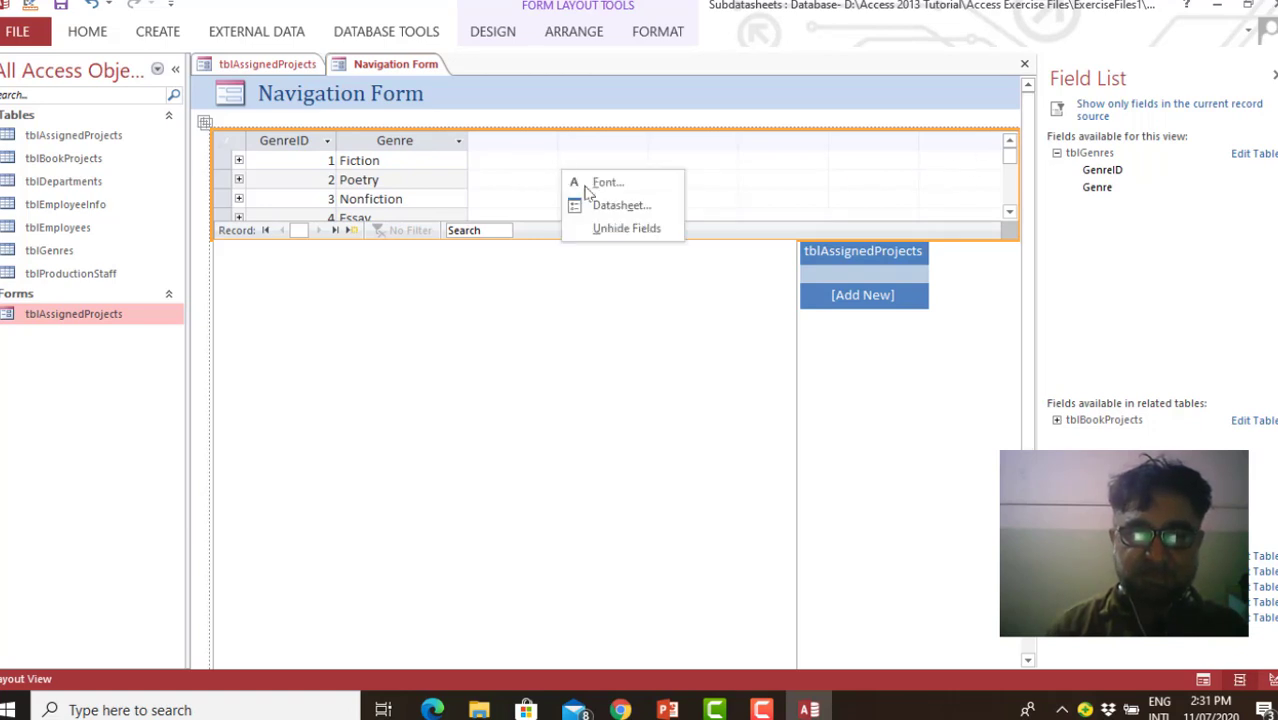
click(628, 303)
mouse_move(1008, 163)
mouse_down()
mouse_move(1010, 196)
mouse_move(1012, 163)
mouse_up()
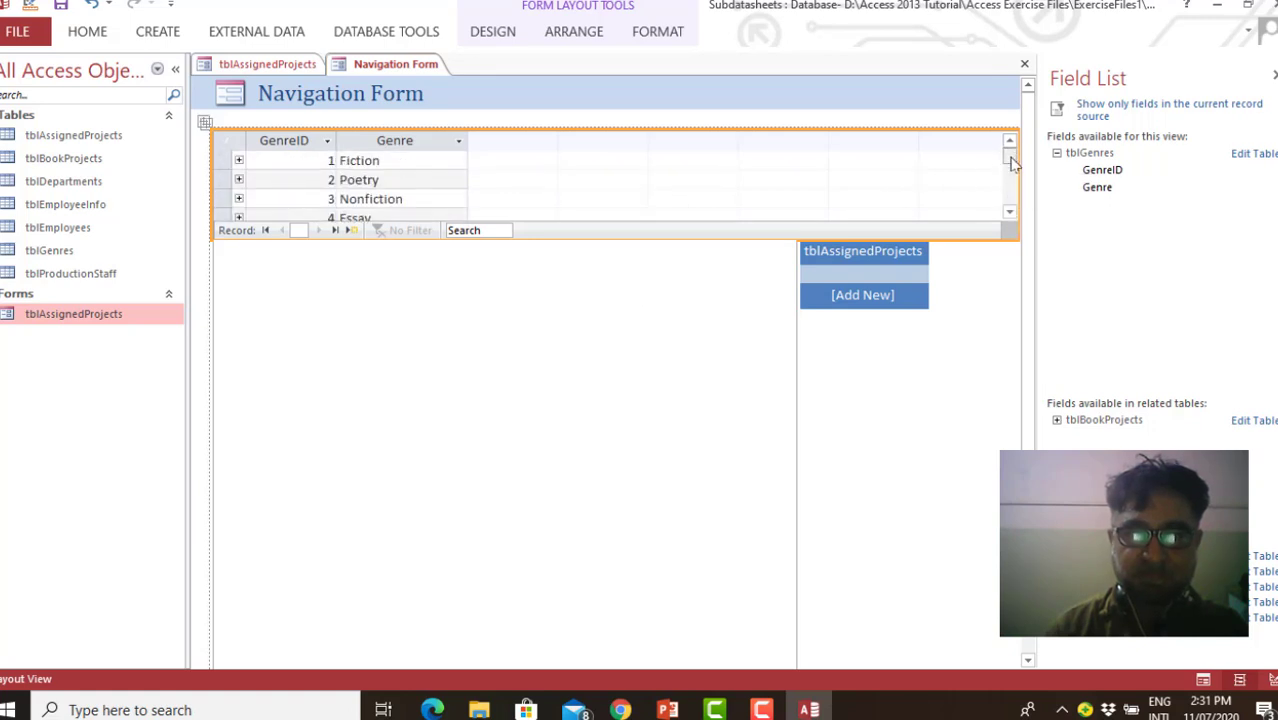
key(Delete)
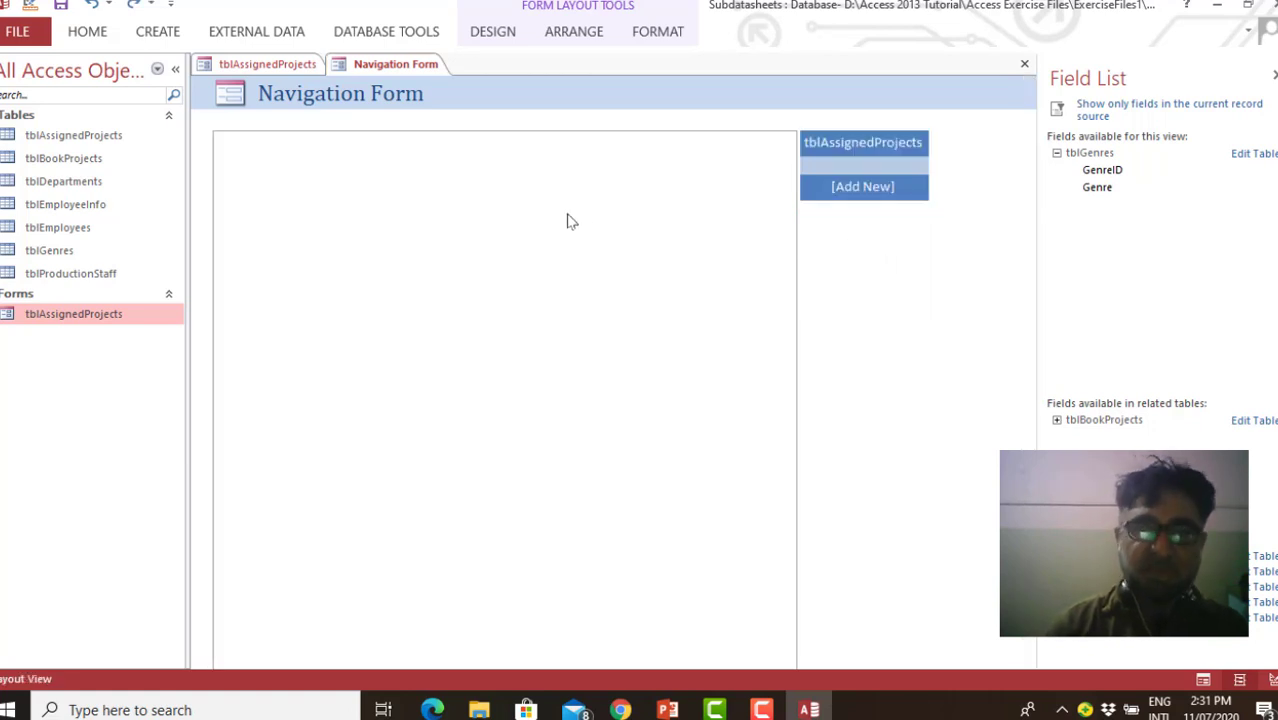
Switch the navigation form to Form View and test its tblAssignedProjects tab and the blank tab below it
right_click(375, 73)
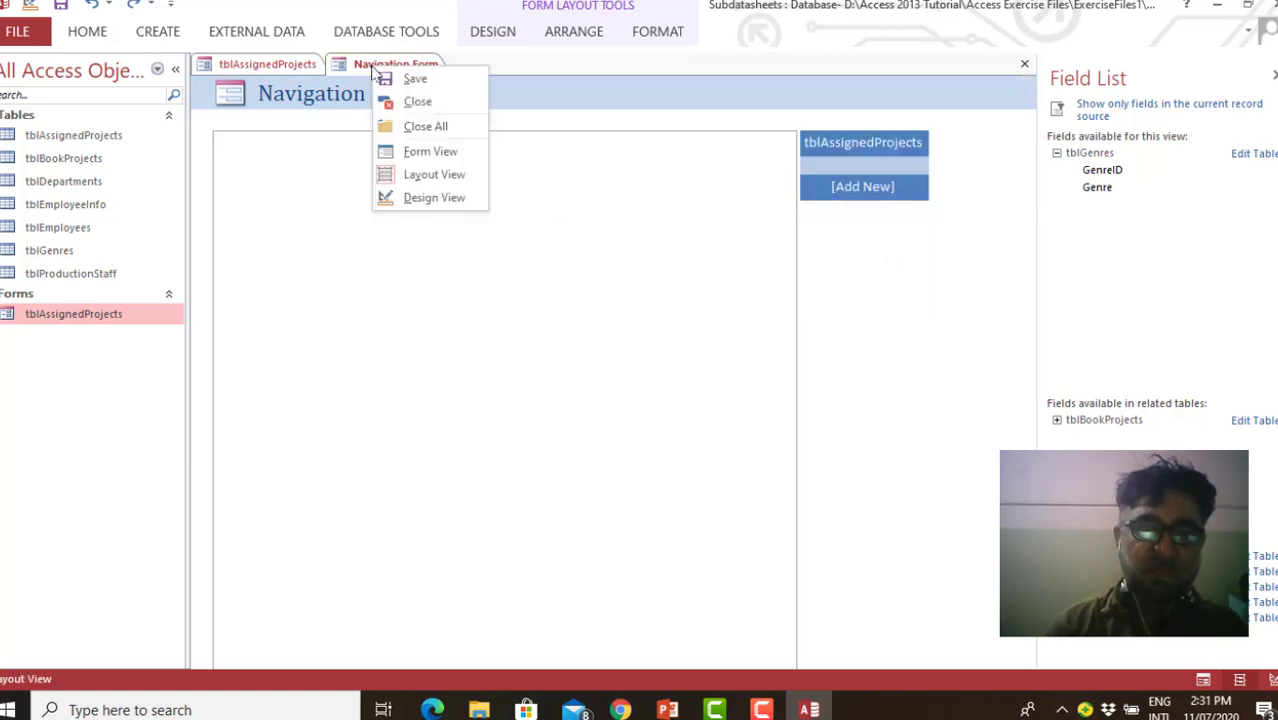
click(443, 152)
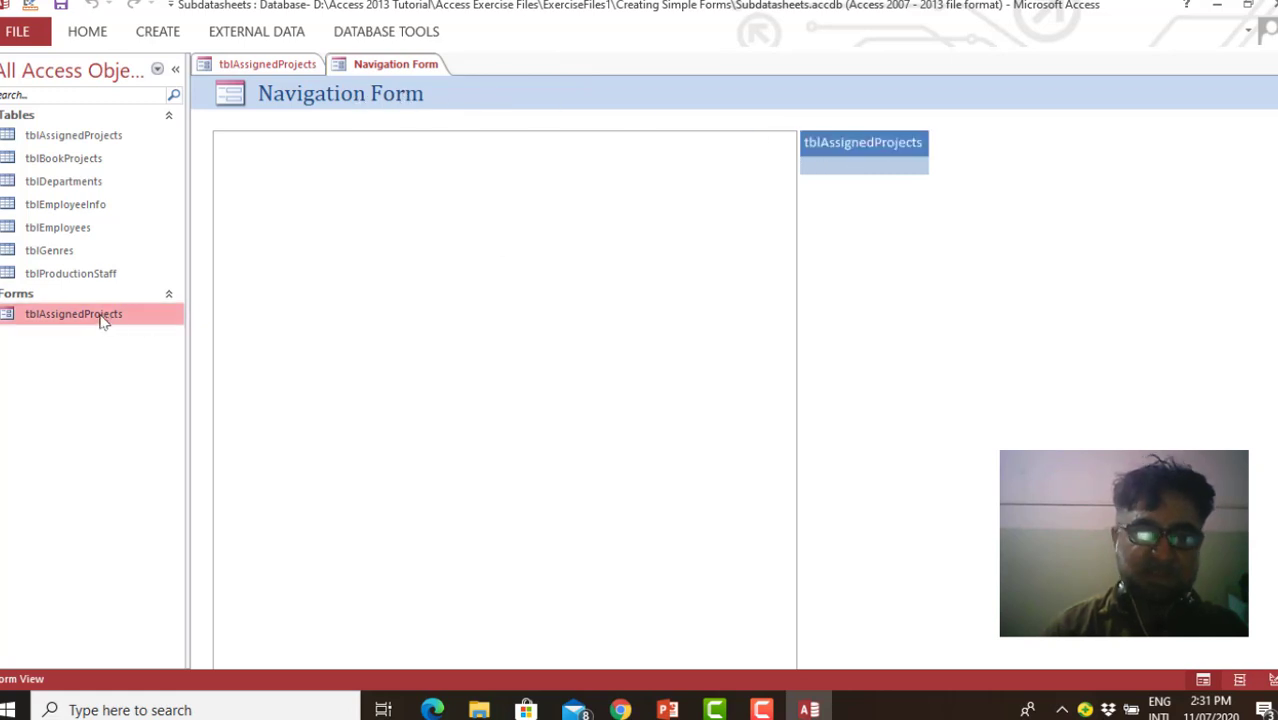
click(877, 145)
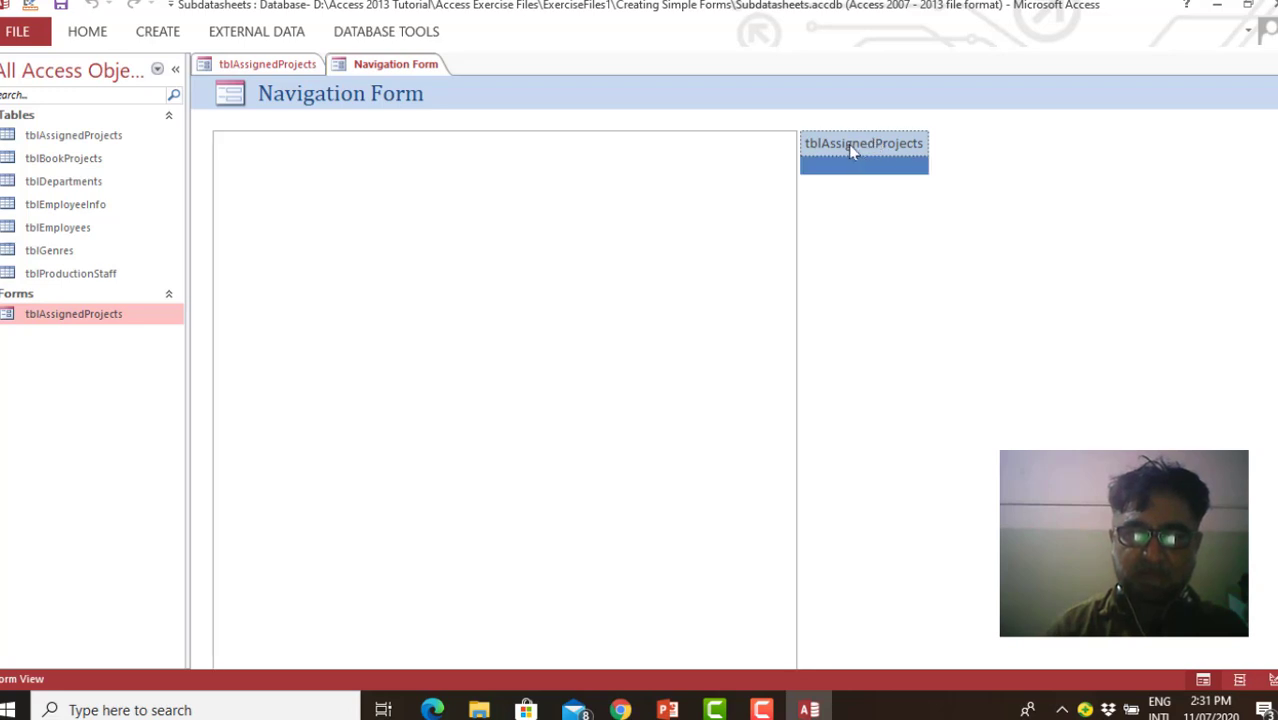
right_click(851, 148)
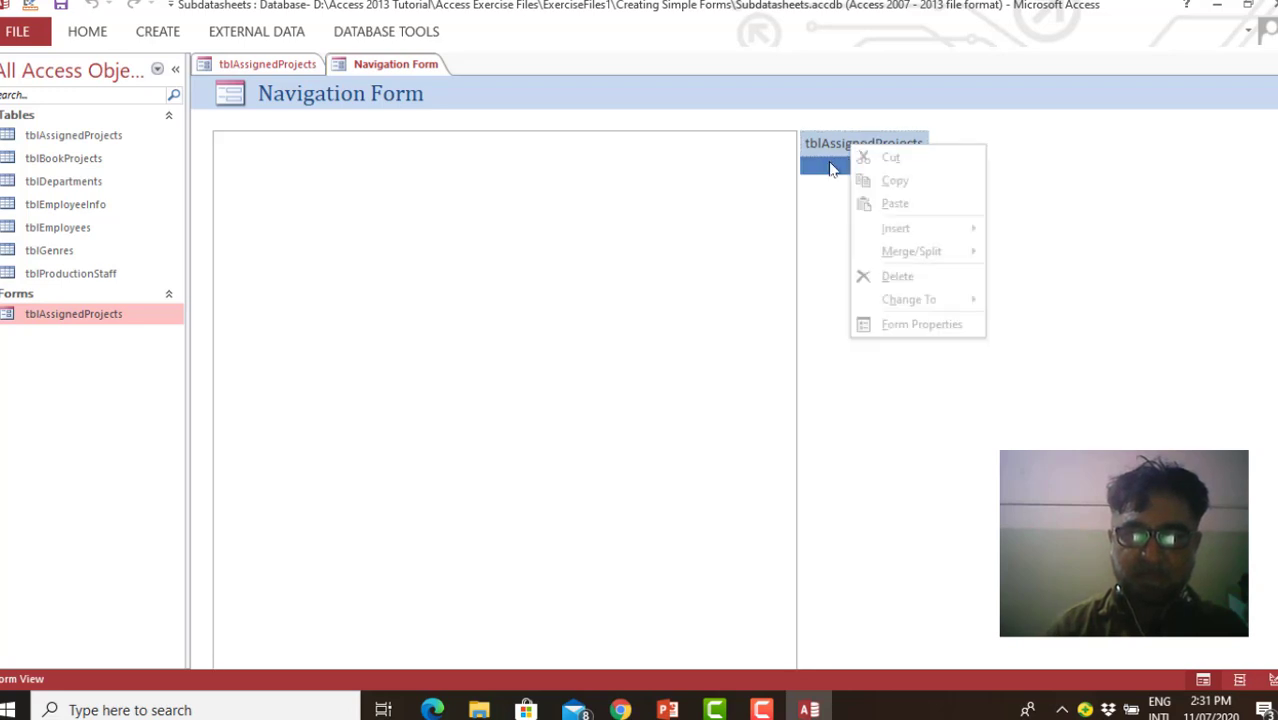
click(845, 155)
click(842, 166)
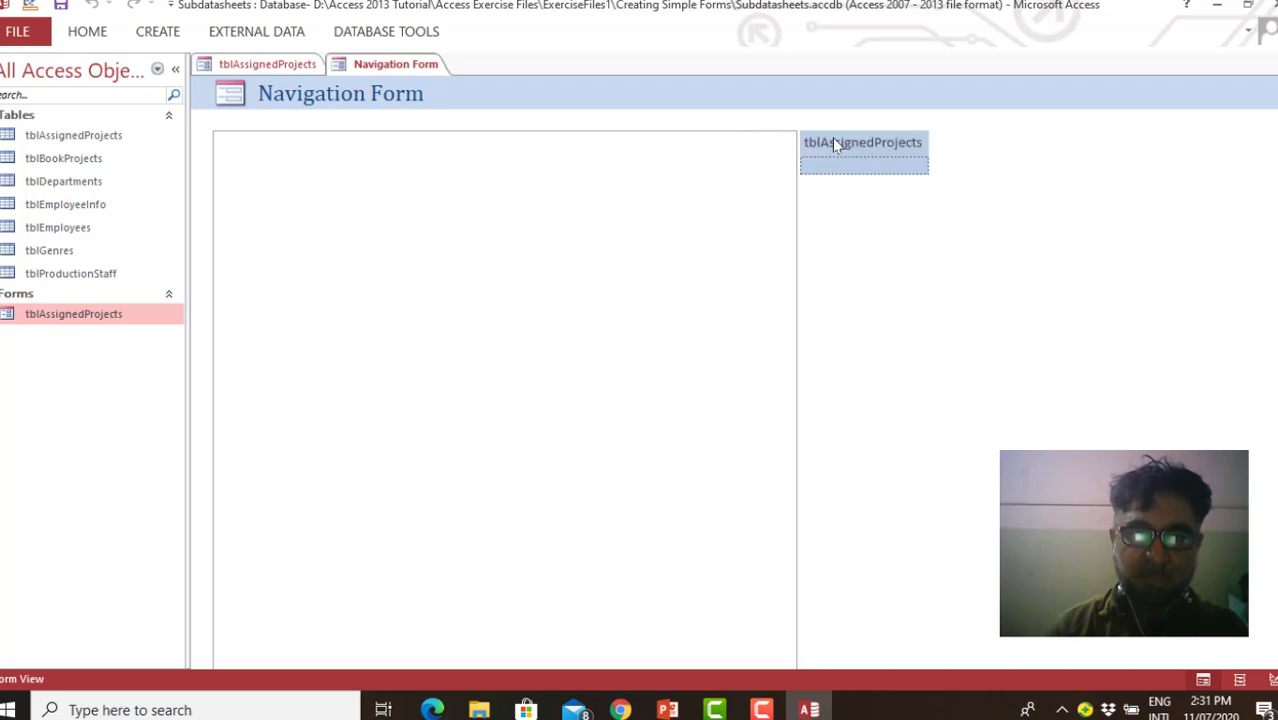
click(834, 138)
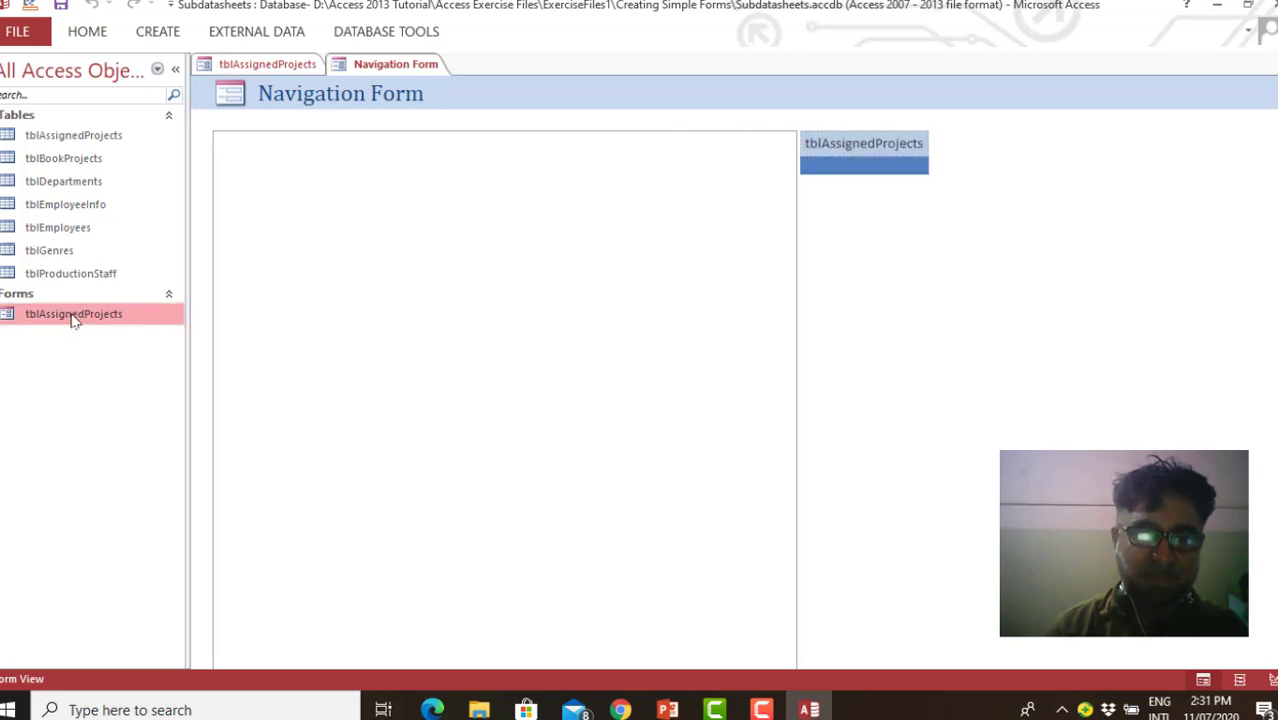
Switch the navigation form to Design View and select its [Add New] tab
right_click(395, 68)
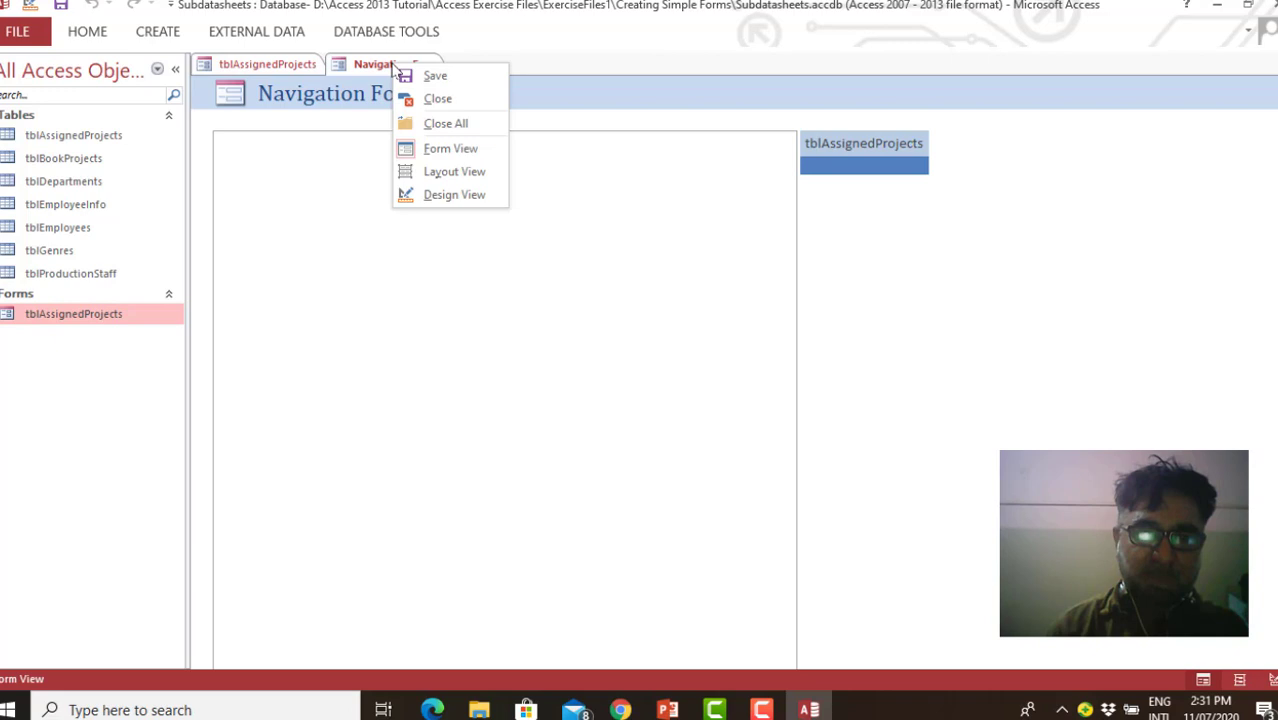
click(430, 194)
click(870, 275)
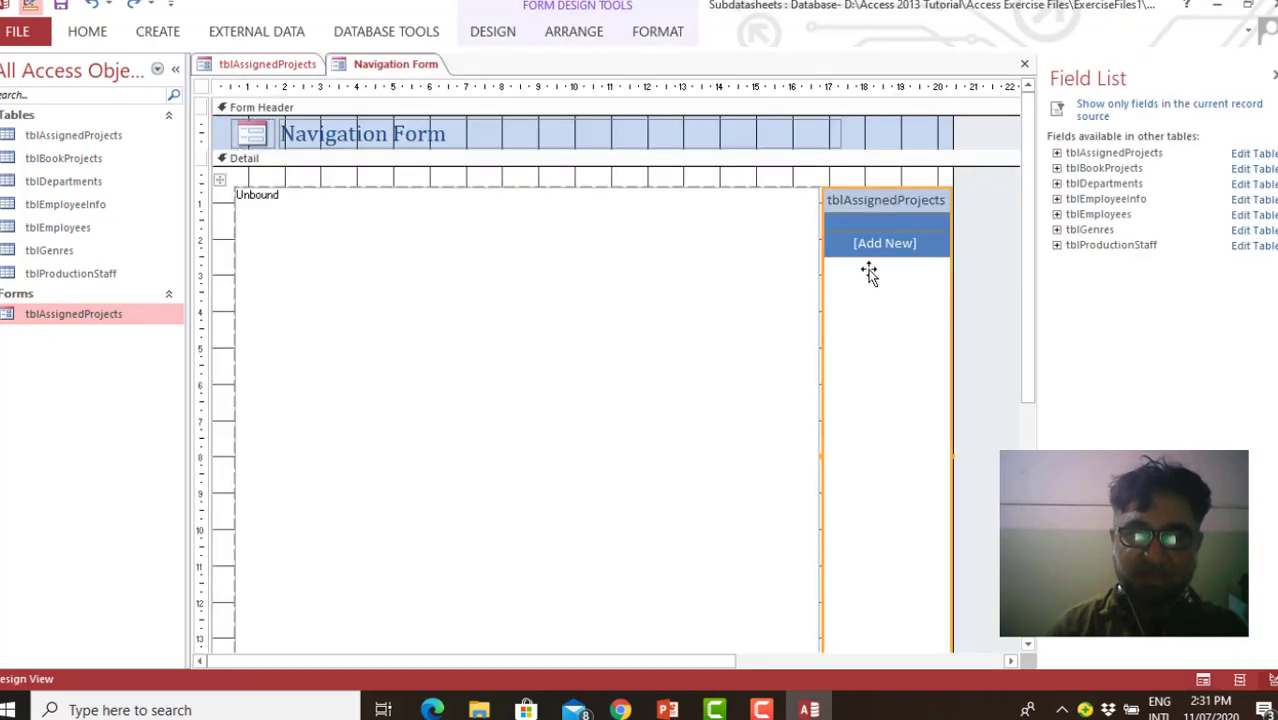
click(877, 245)
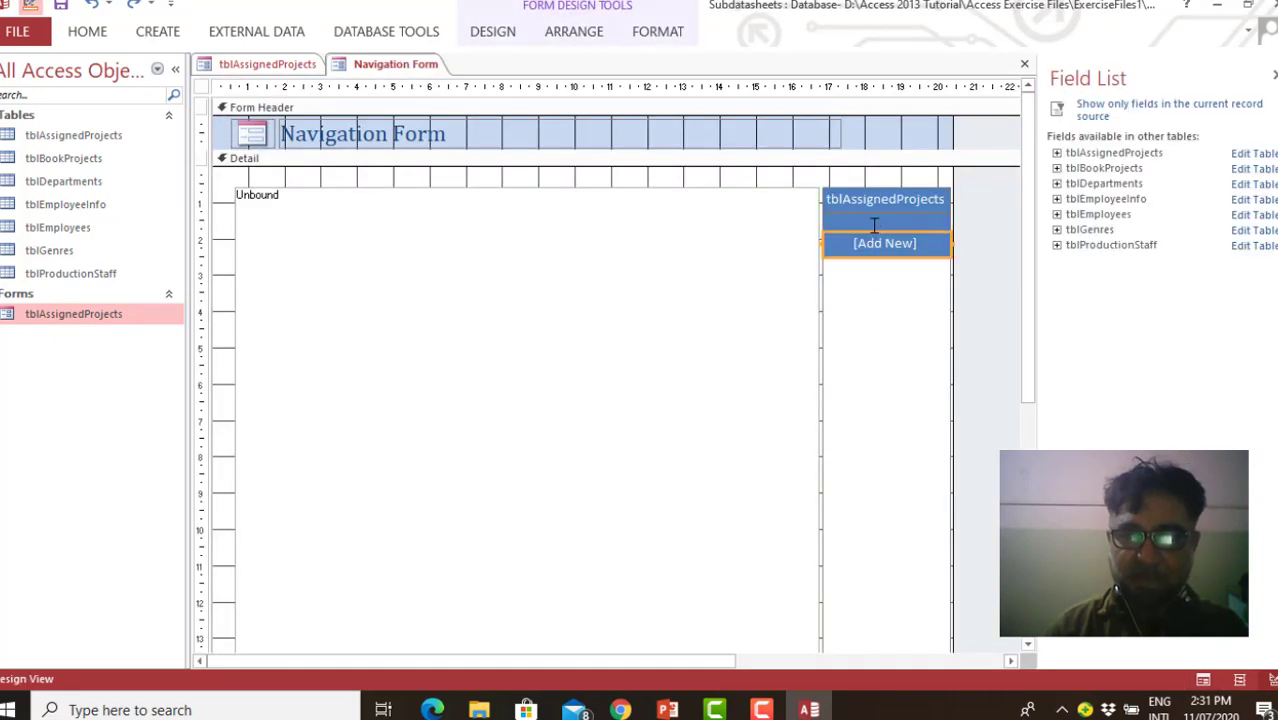
Try to add the tblAssignedProjects form to the navigation form's vertical tab column below its existing tabs
click(862, 206)
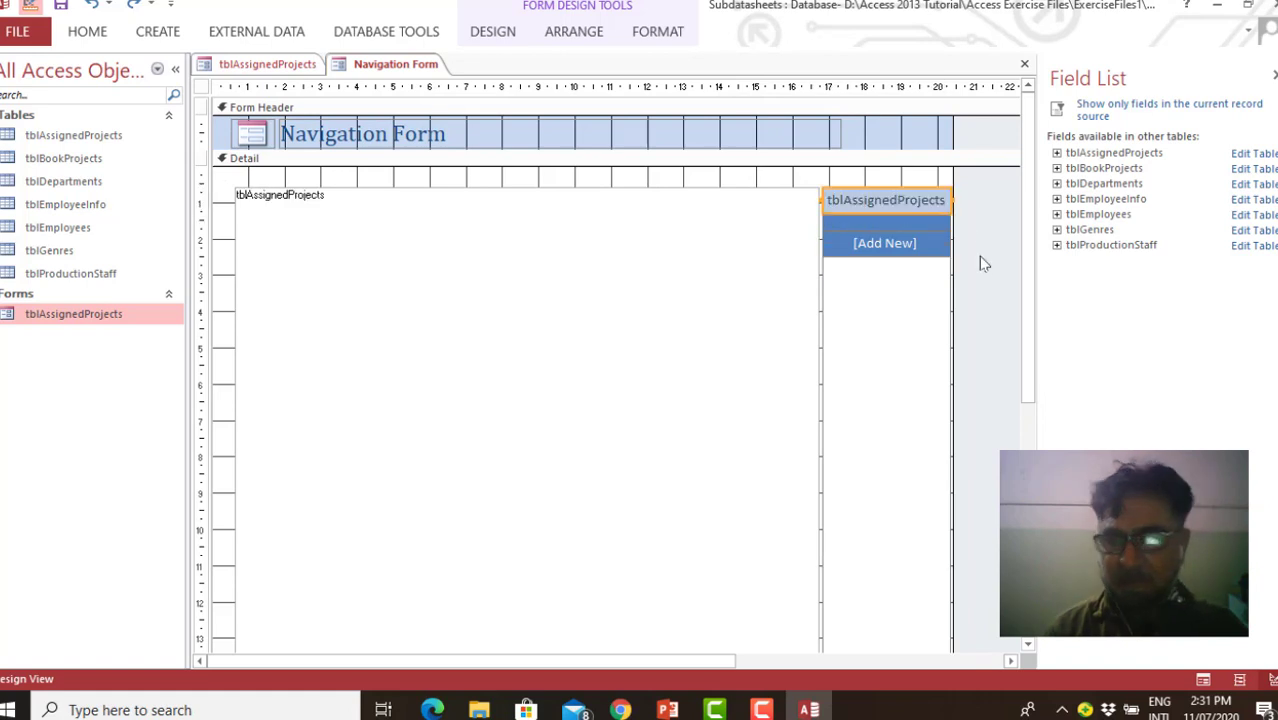
click(869, 237)
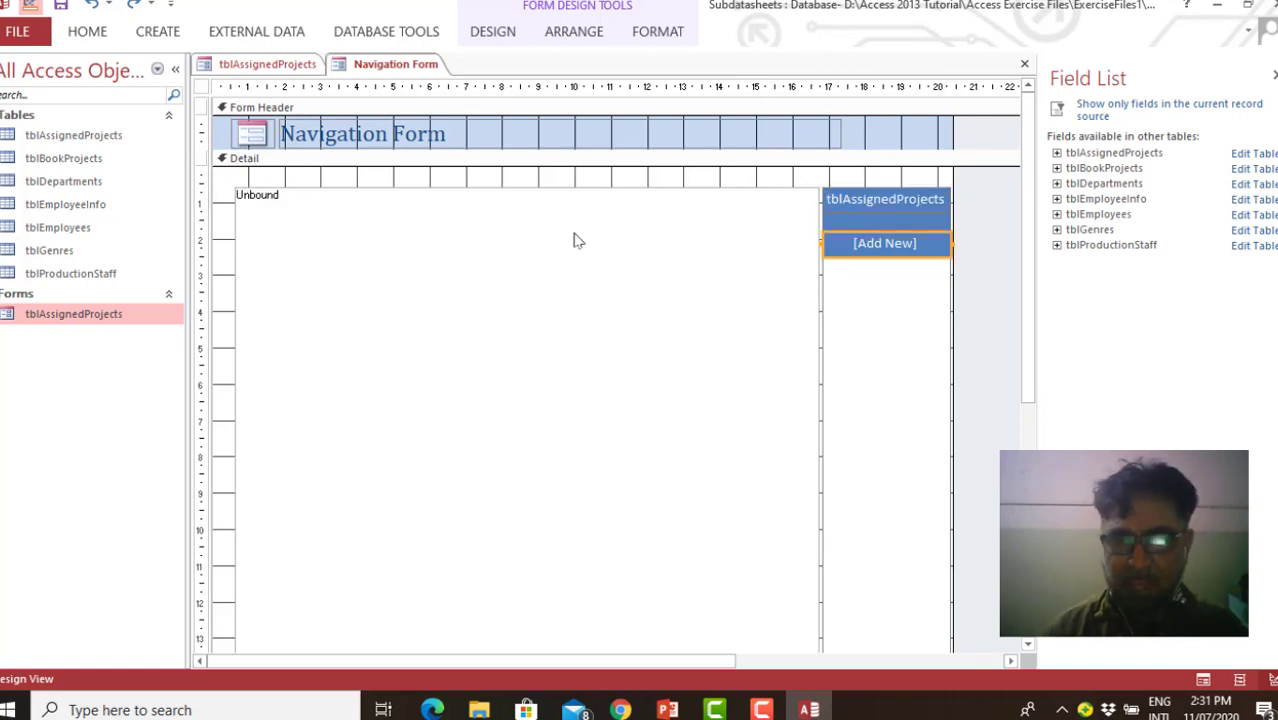
drag(87, 306, 870, 289)
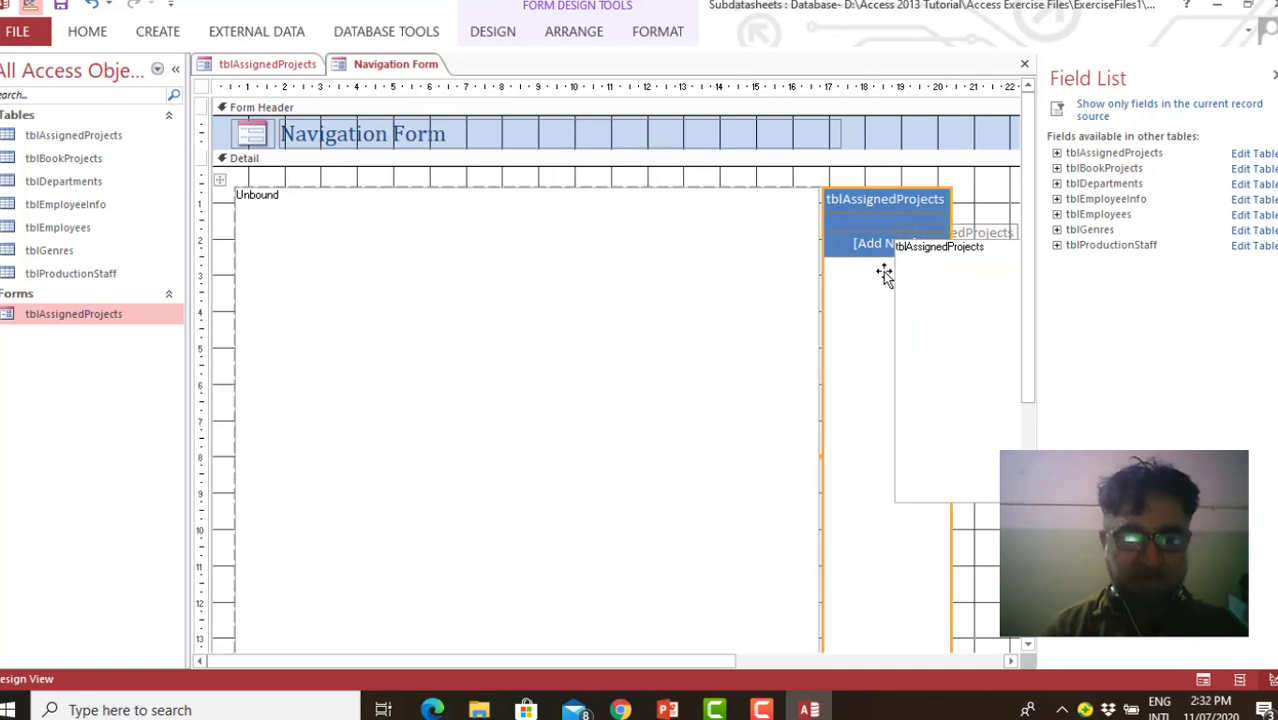
click(884, 250)
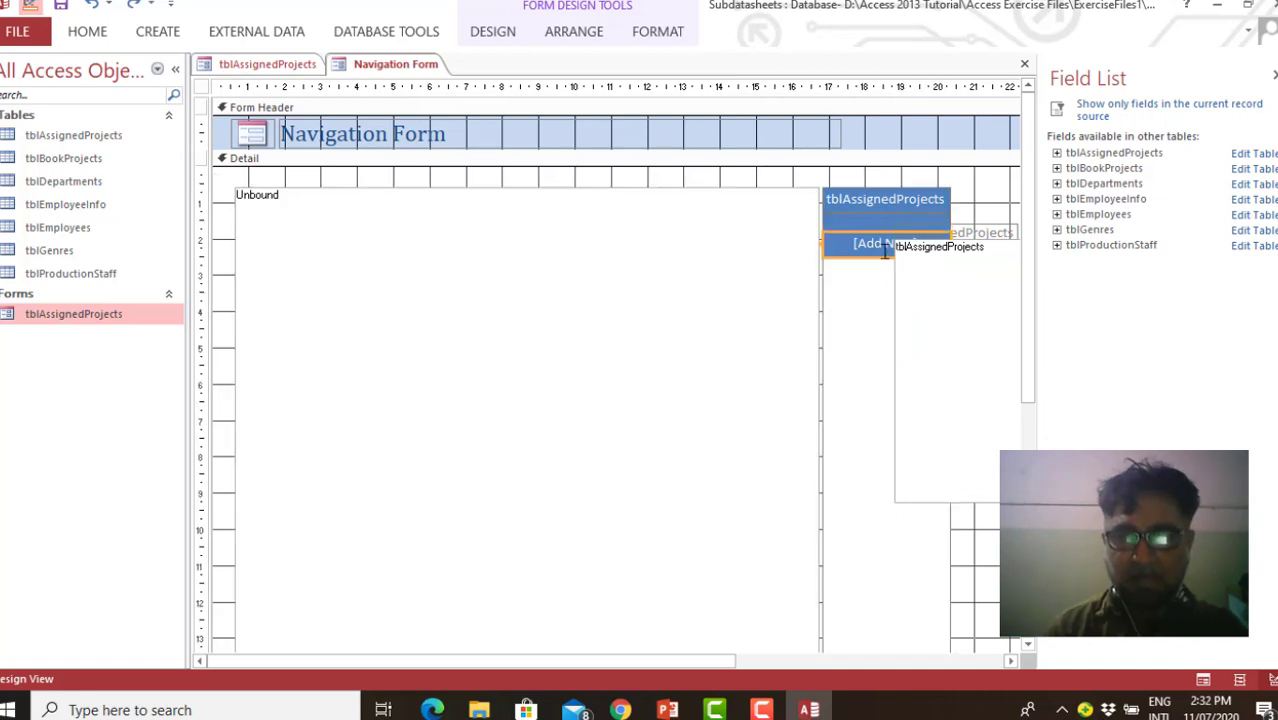
Make the blank navigation tab taller and move it above the tblAssignedProjects tab
click(864, 219)
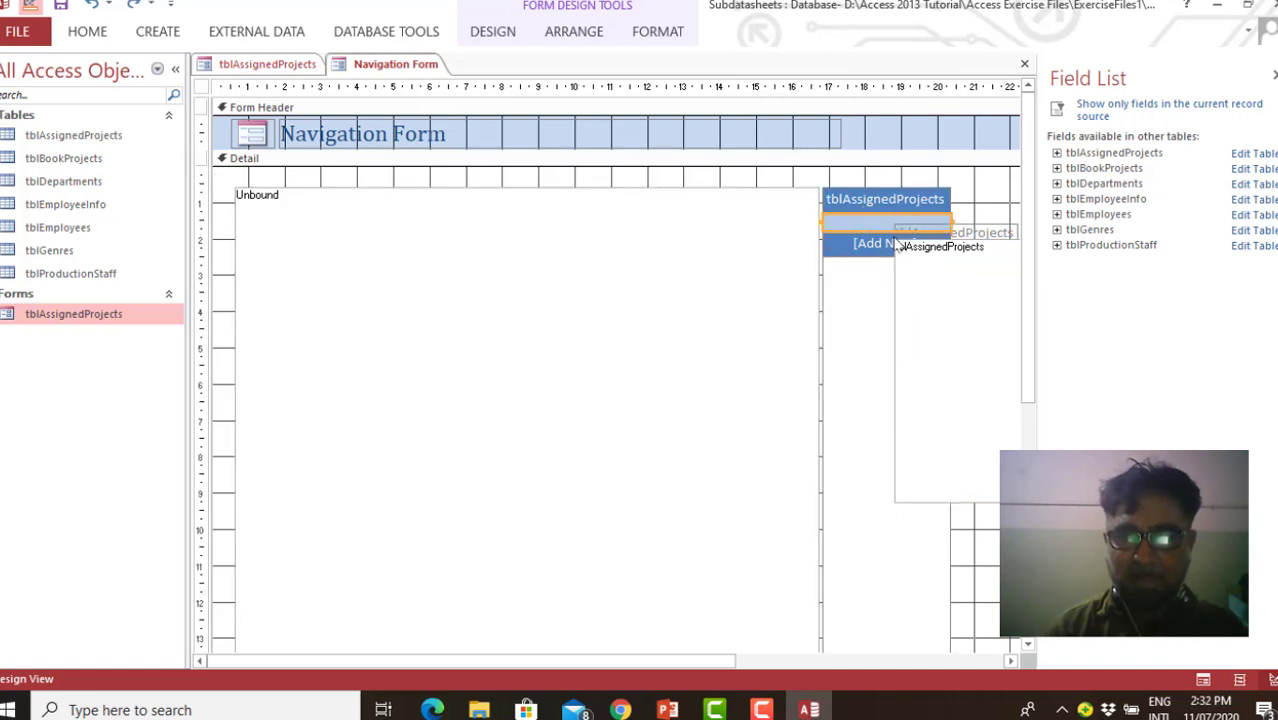
drag(887, 231, 890, 282)
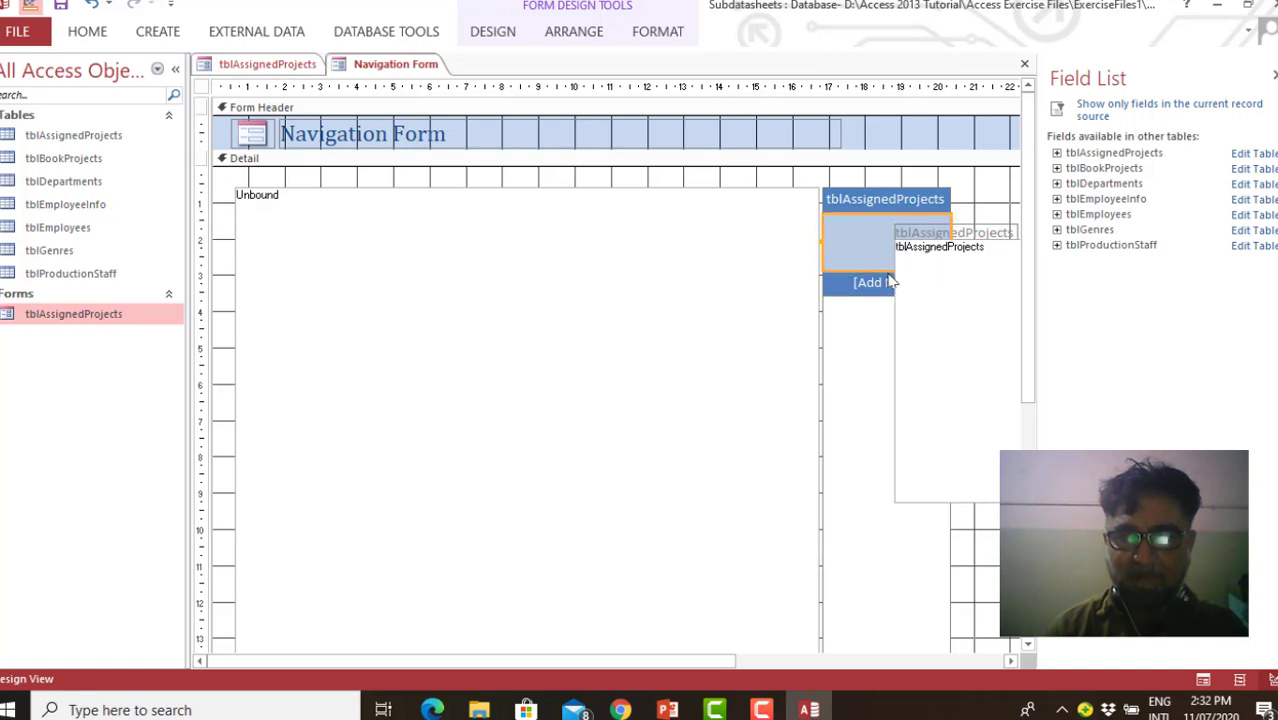
click(881, 249)
drag(875, 211, 875, 213)
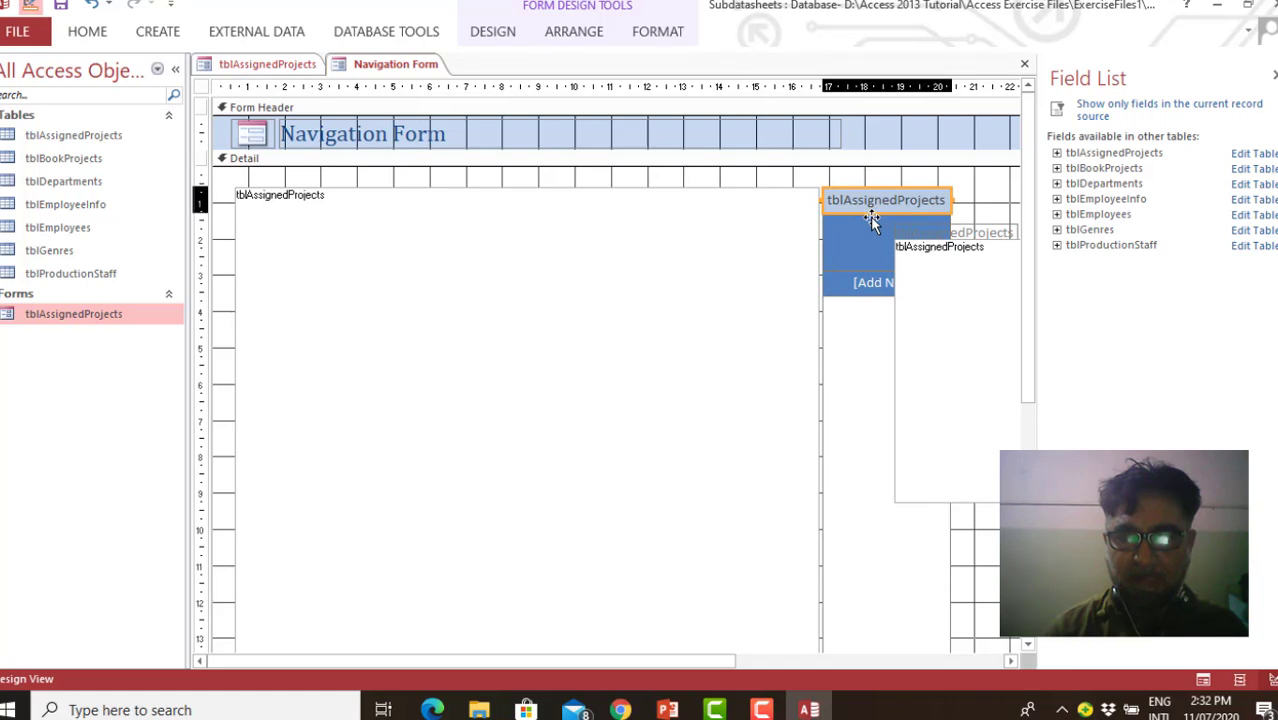
click(873, 243)
drag(873, 241, 874, 243)
click(872, 237)
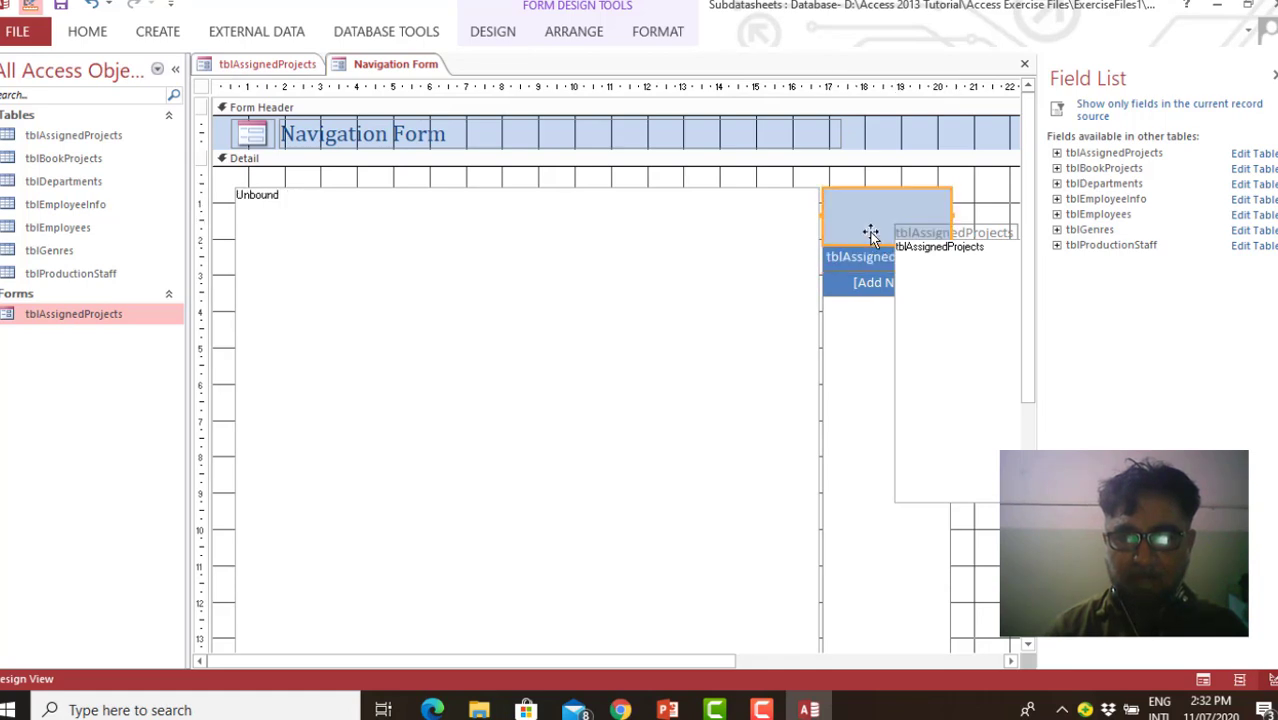
click(866, 266)
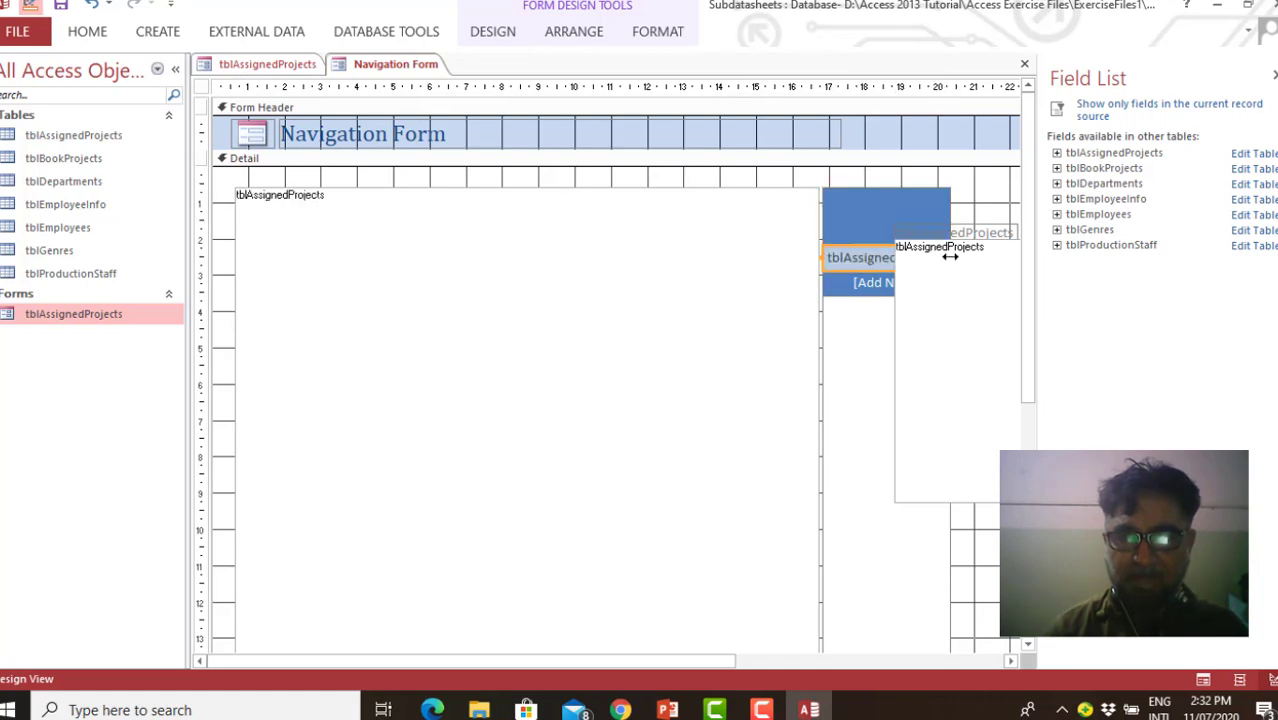
Switch the navigation form to Form View and test the tblAssignedProjects tab and the blank tab above it
right_click(426, 70)
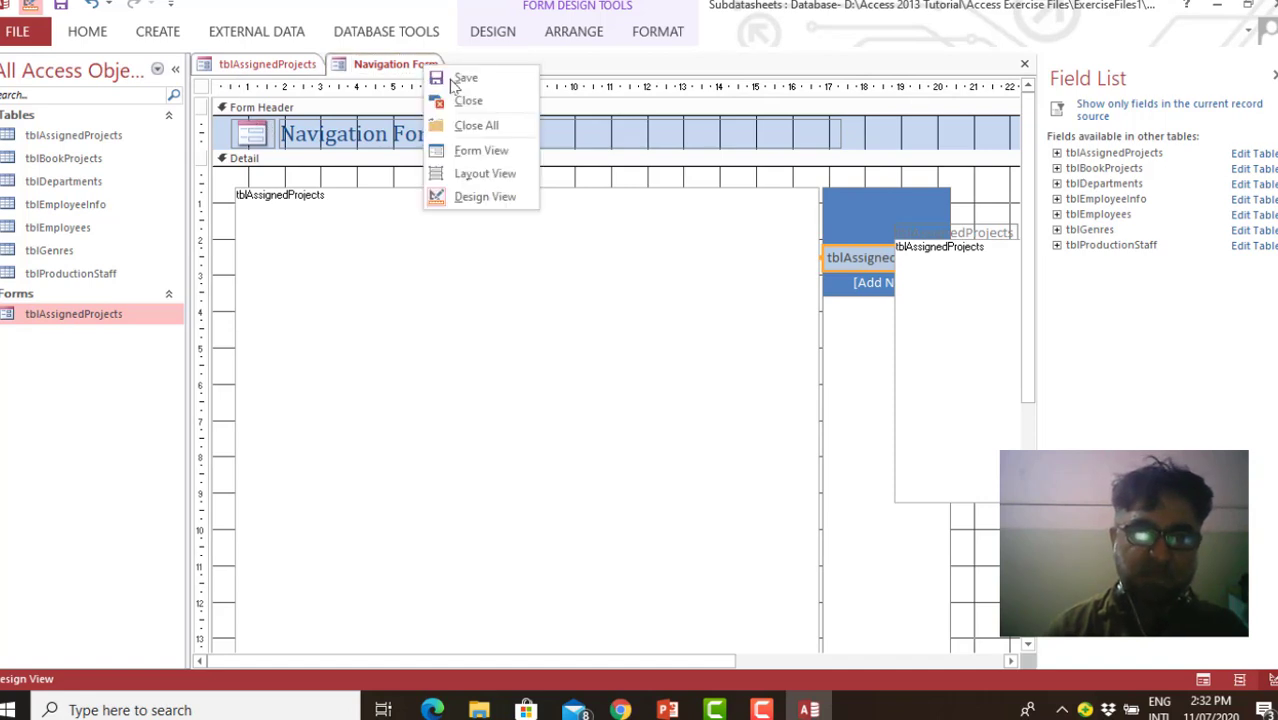
click(490, 157)
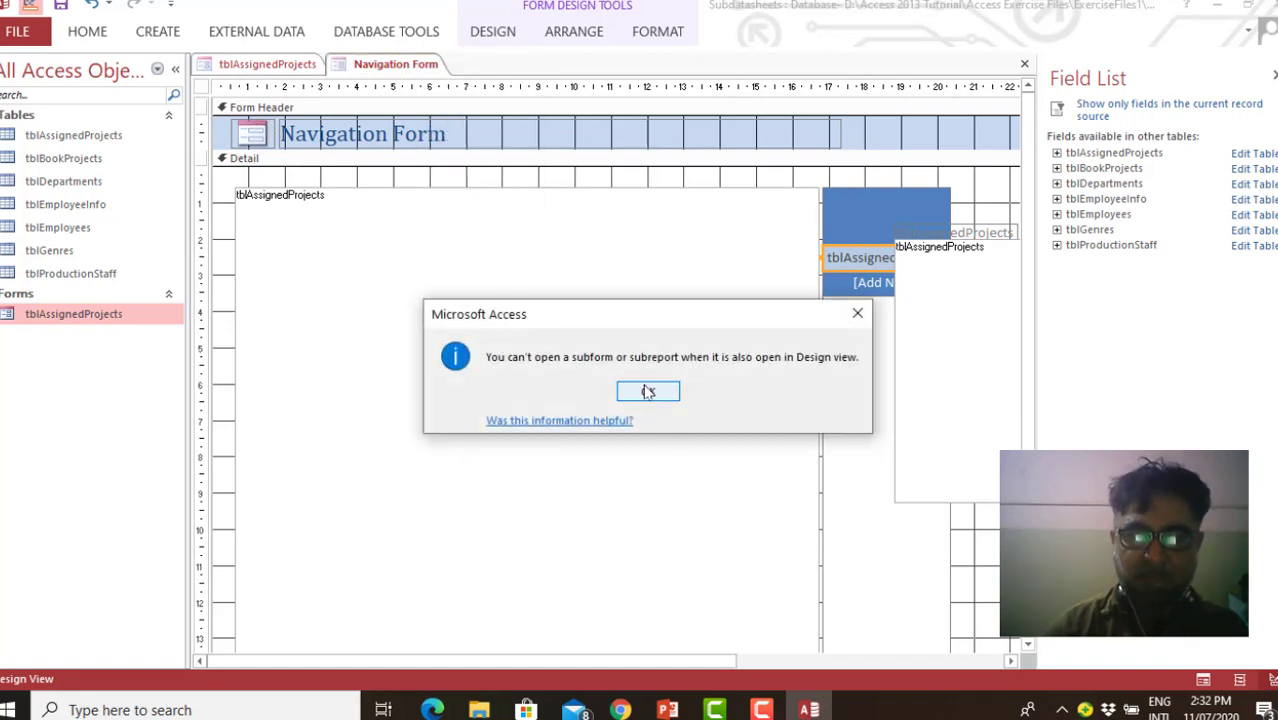
click(648, 391)
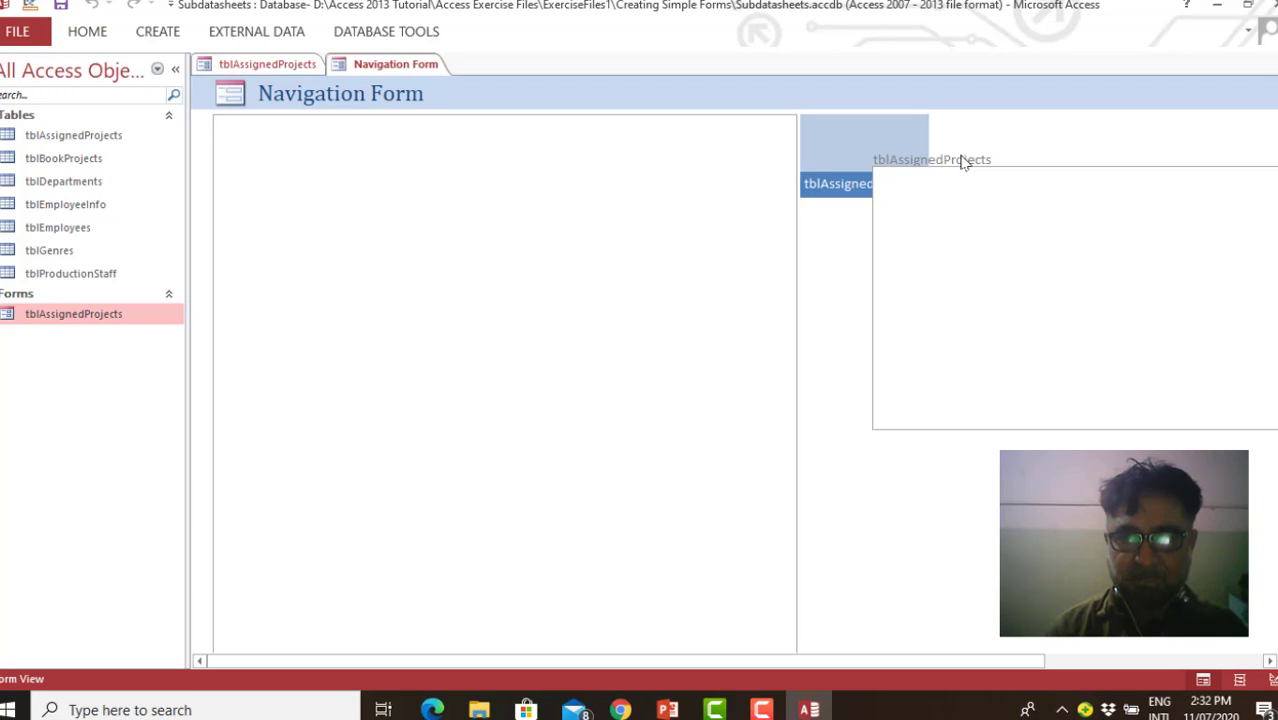
click(828, 186)
click(835, 148)
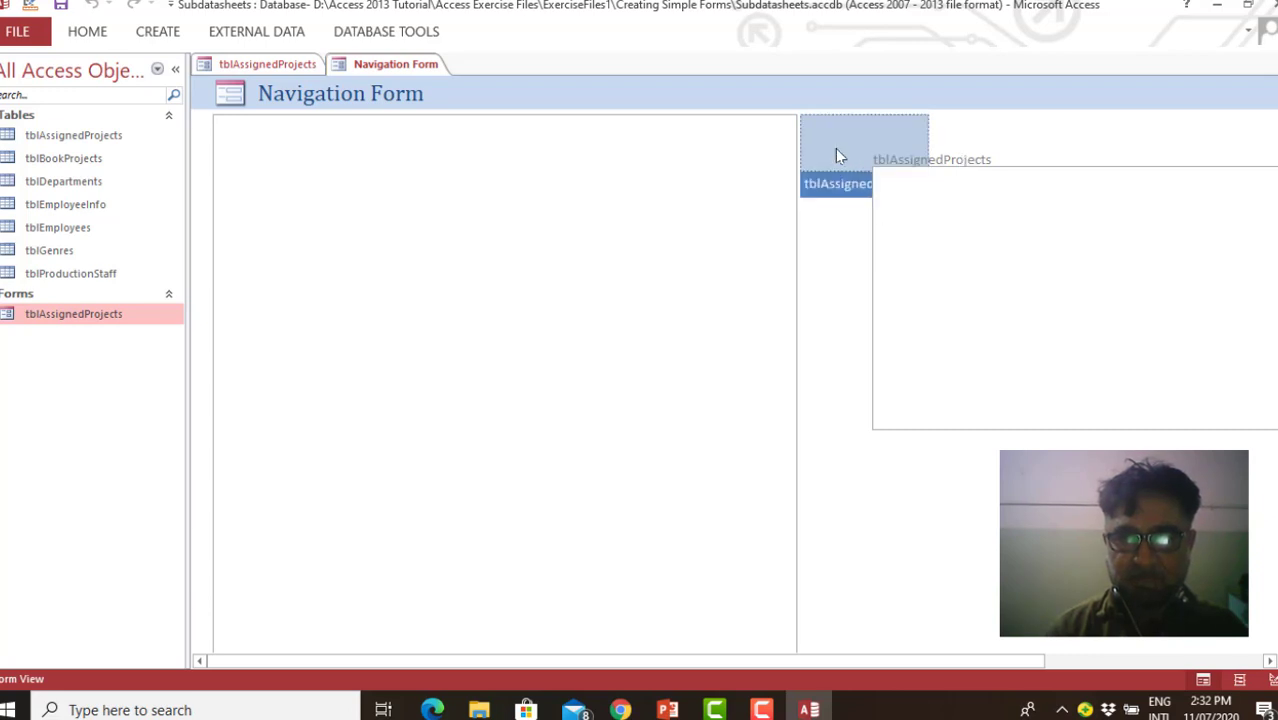
right_click(835, 148)
click(727, 310)
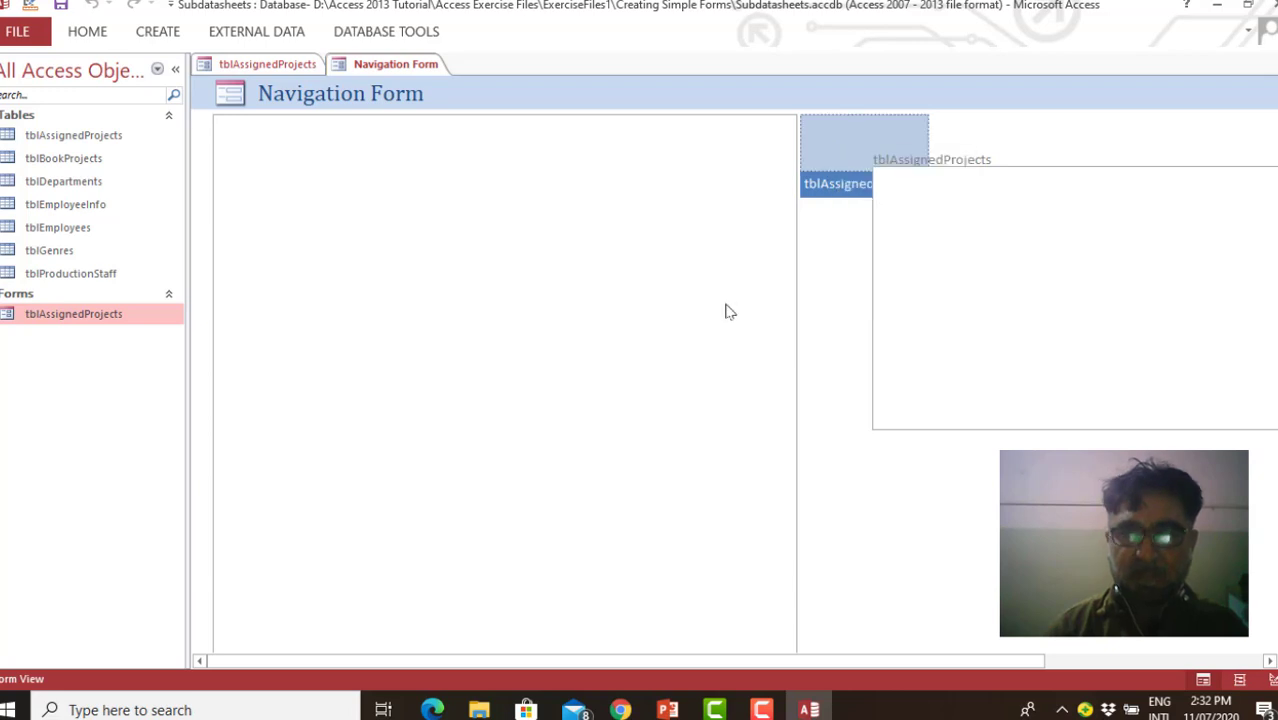
Close the navigation form without saving its design changes
click(1256, 68)
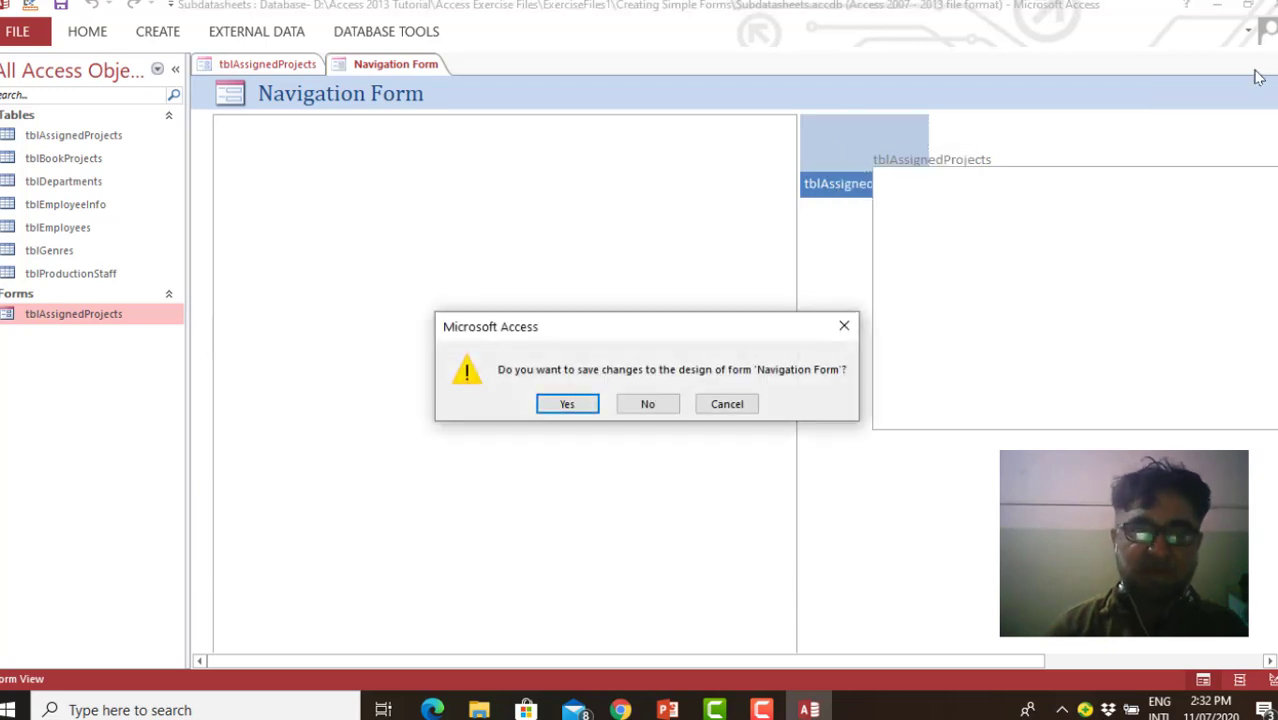
click(647, 405)
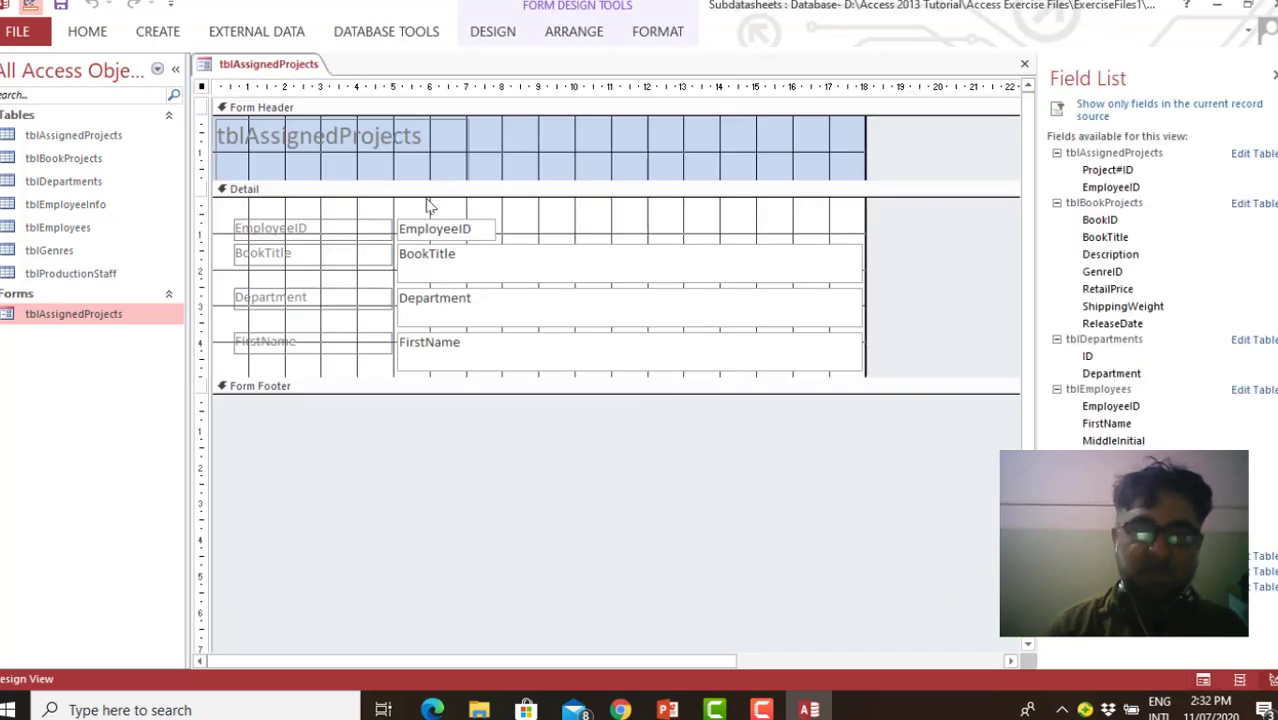
Open the Creating a Navigation Form database from the Creating Simple Forms folder and enable its content
click(28, 30)
click(40, 159)
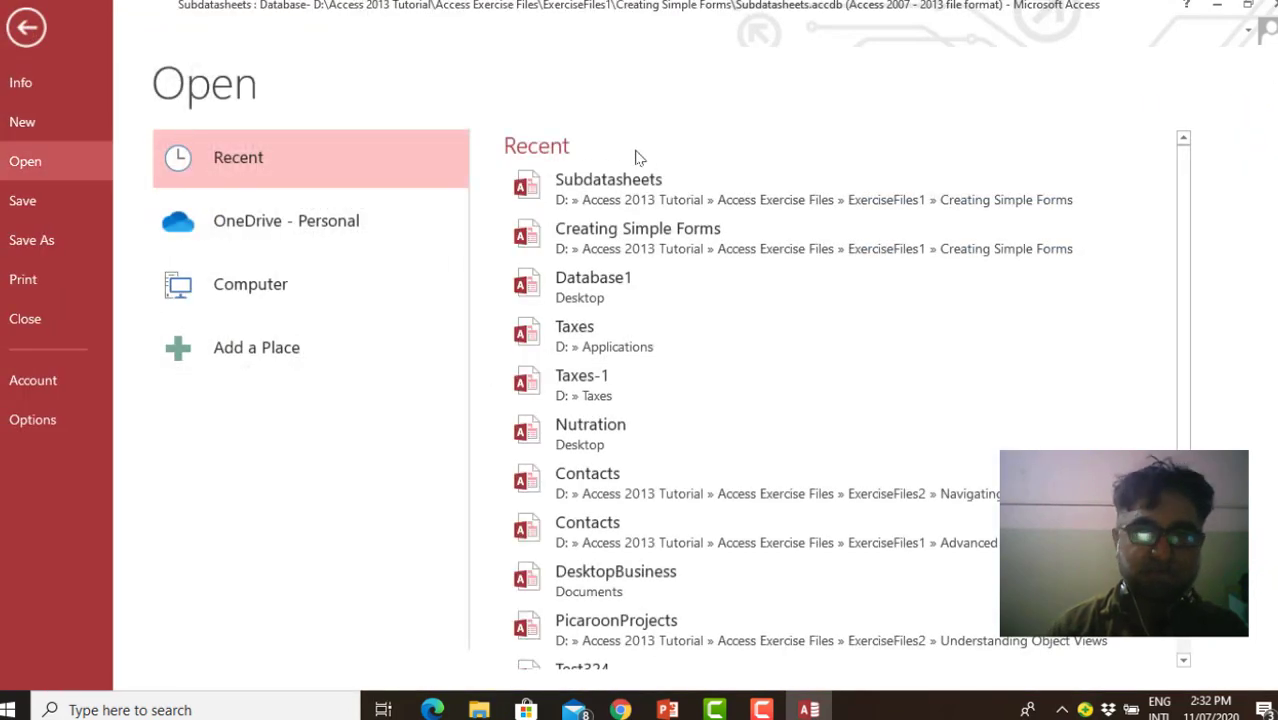
click(298, 287)
click(614, 228)
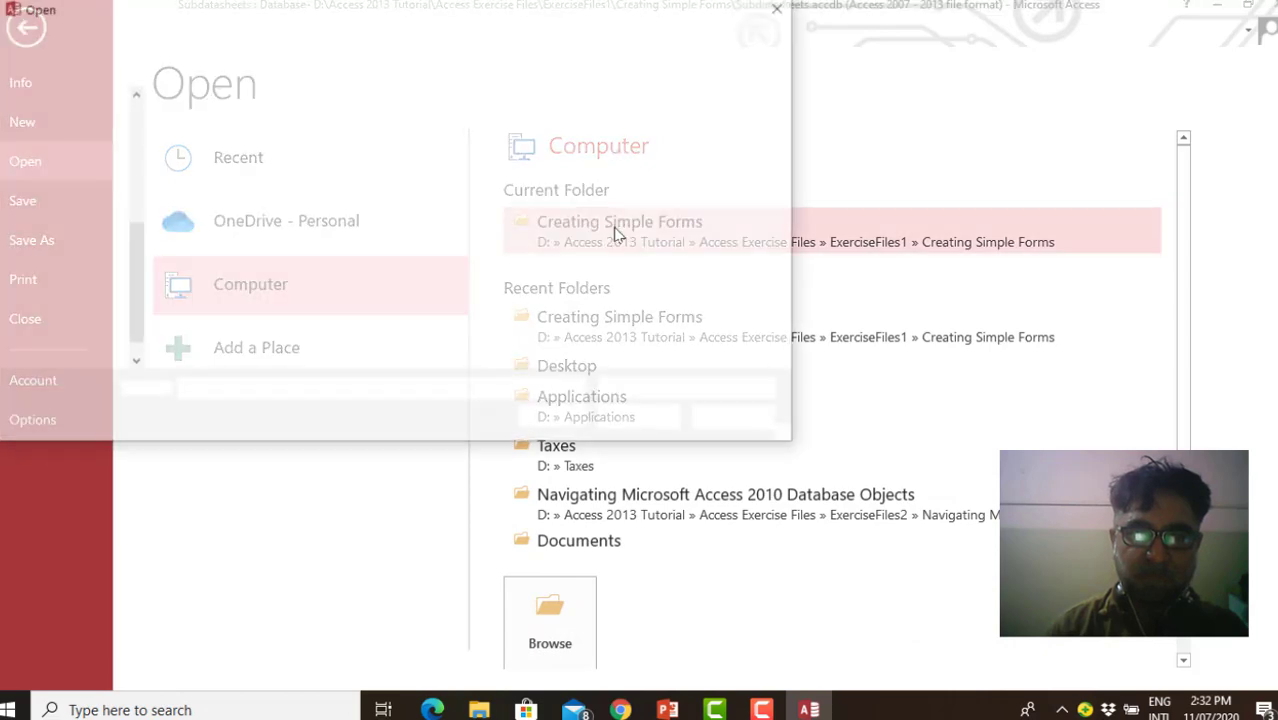
click(282, 150)
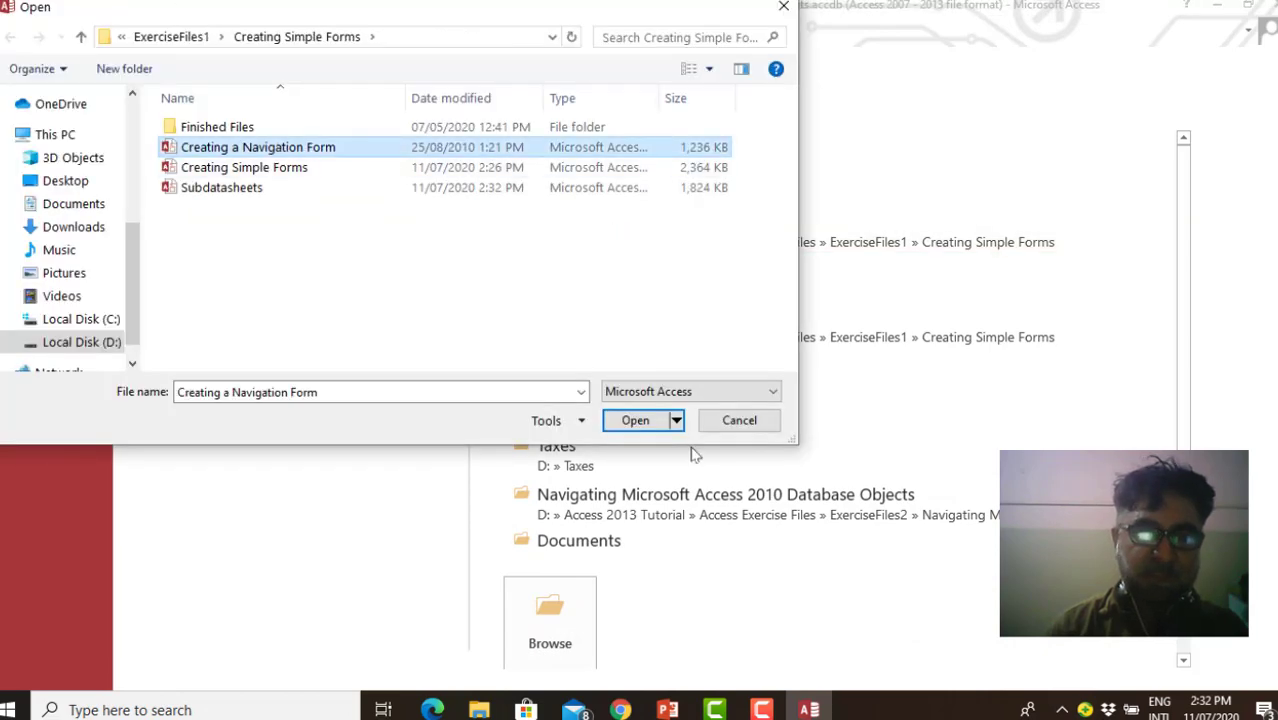
click(633, 420)
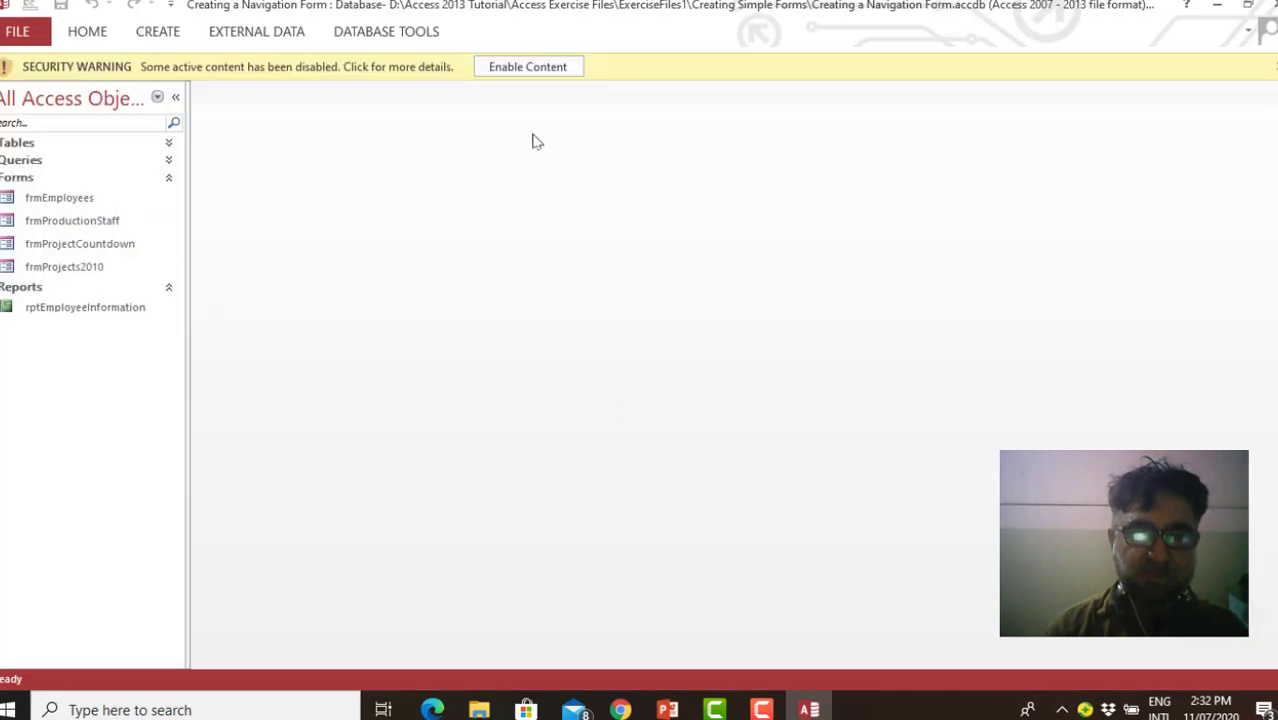
click(531, 68)
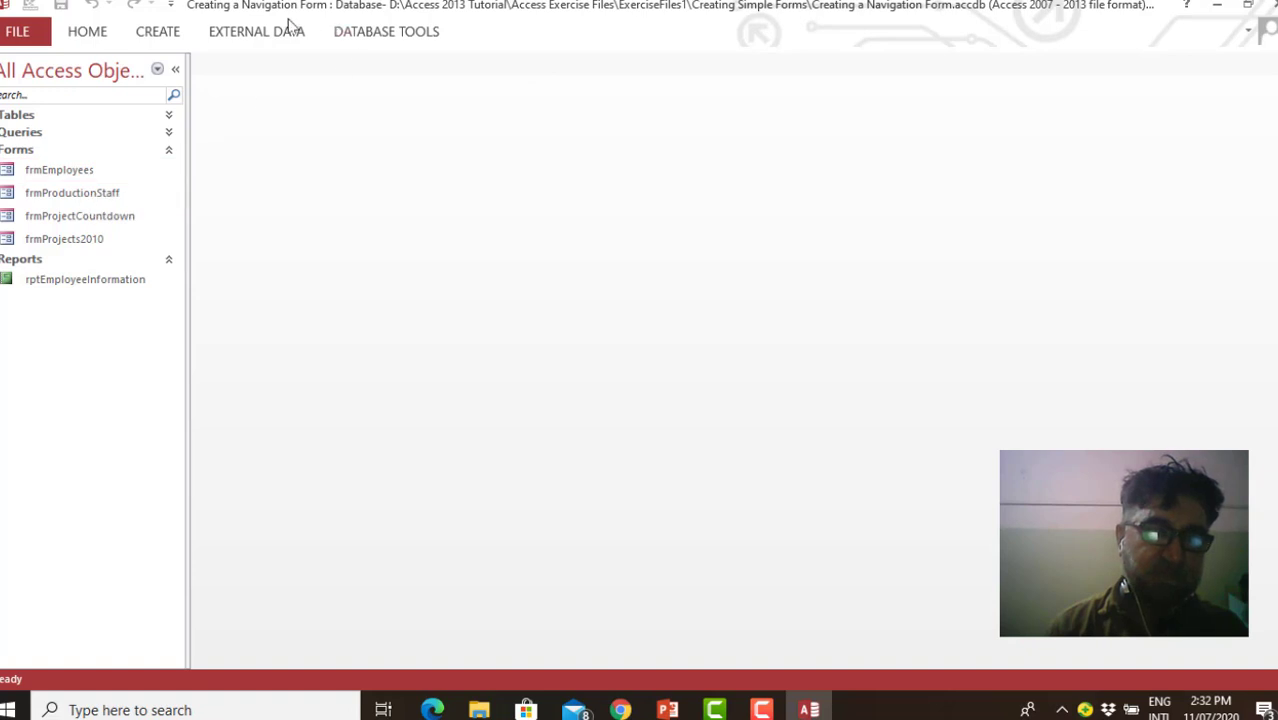
Create a navigation form with the Horizontal Tabs and Vertical Tabs, Left layout
click(172, 36)
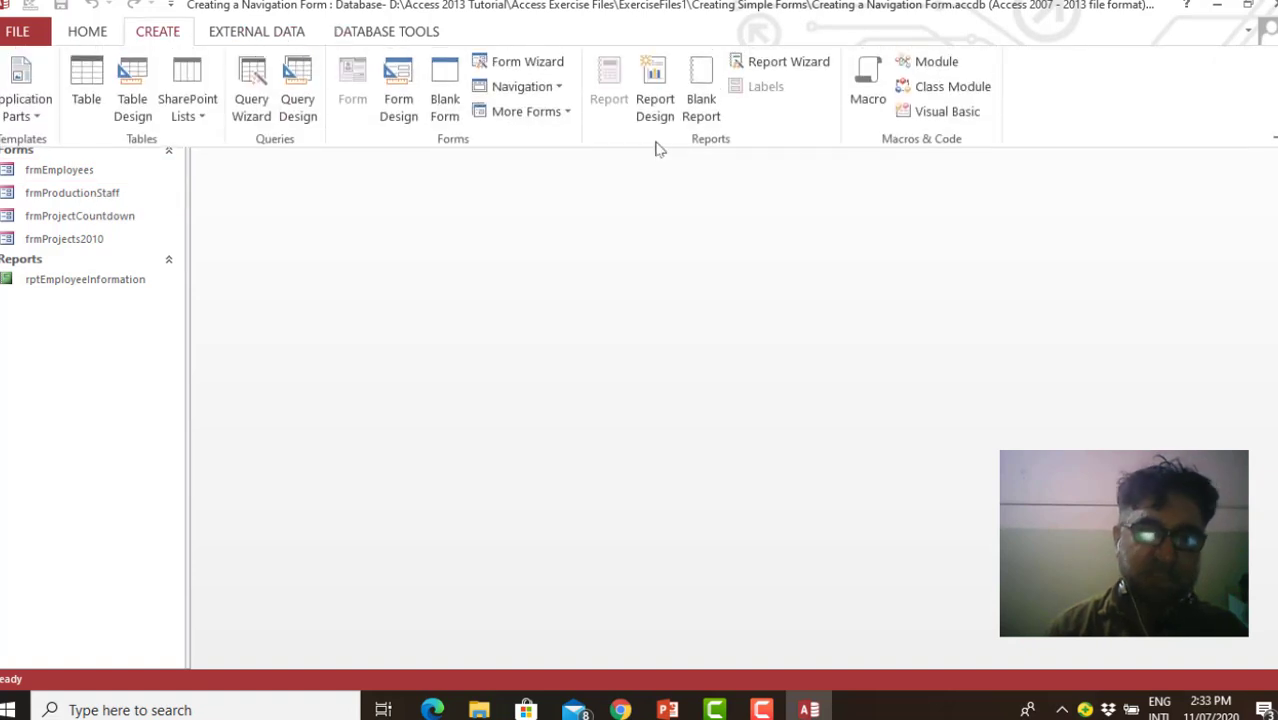
click(531, 86)
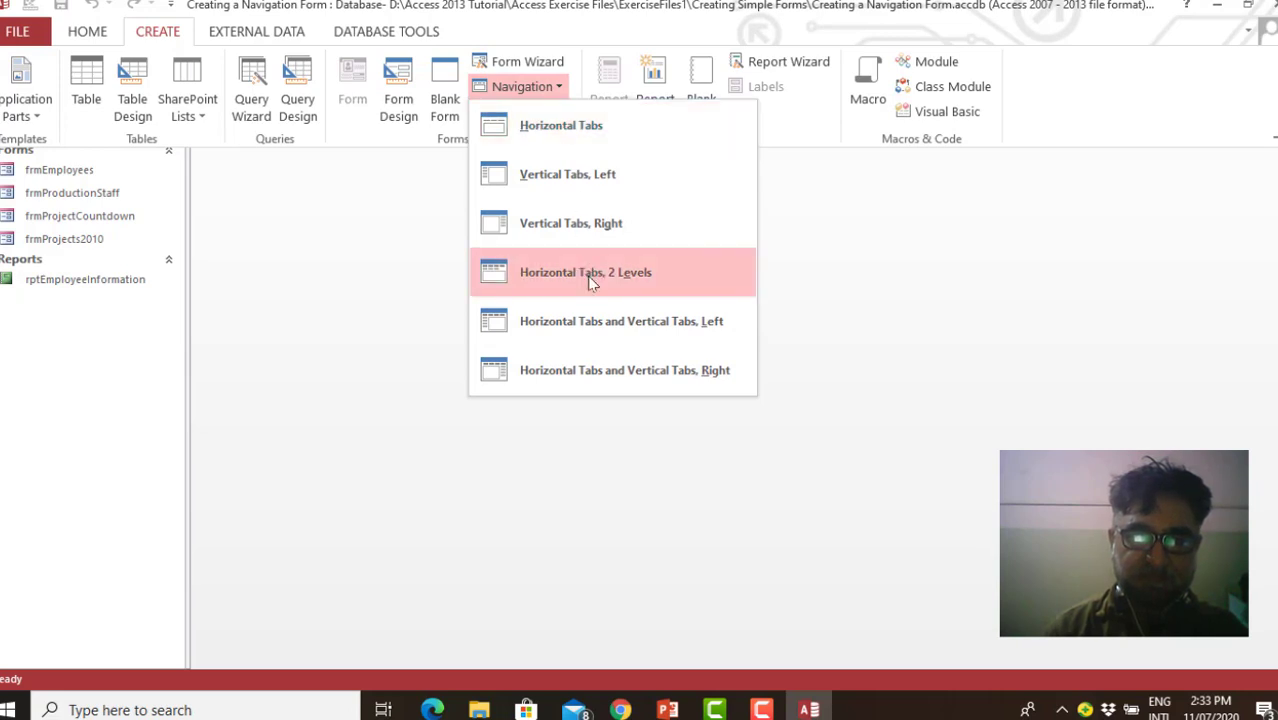
click(595, 321)
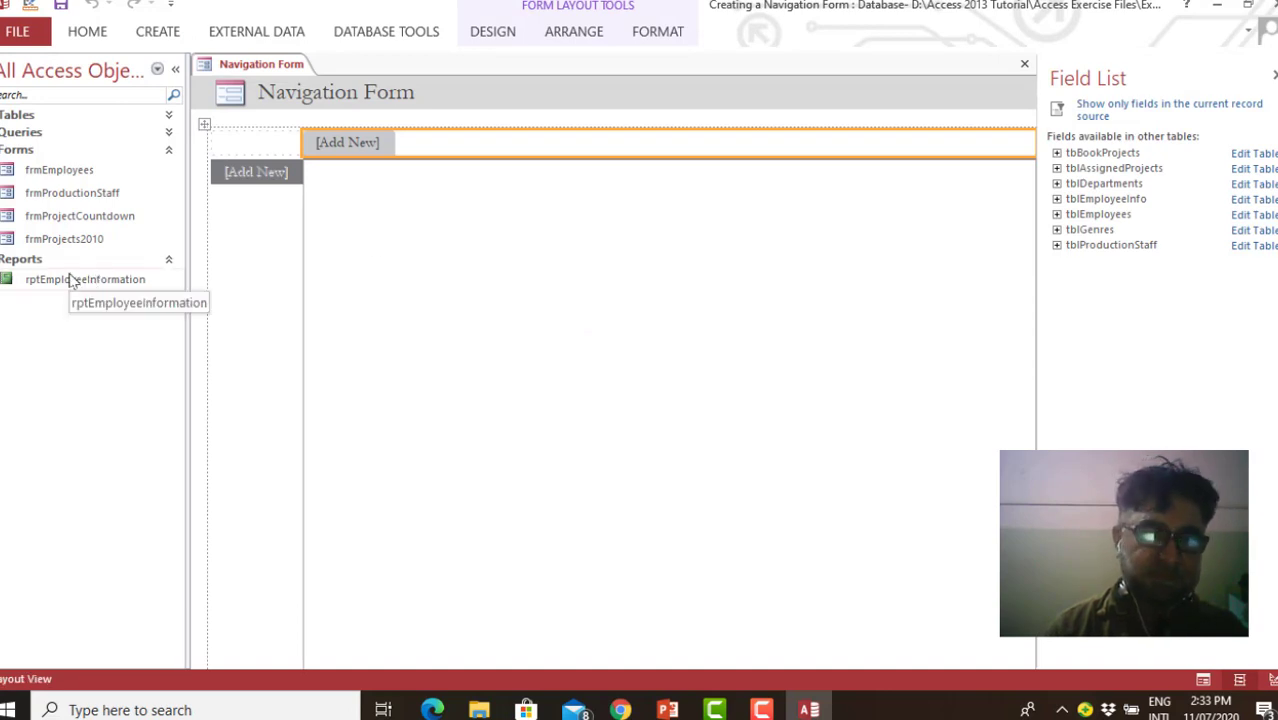
Try to add the frmEmployees form below the vertical [Add New] tab, and undo the insertion
drag(68, 178, 278, 210)
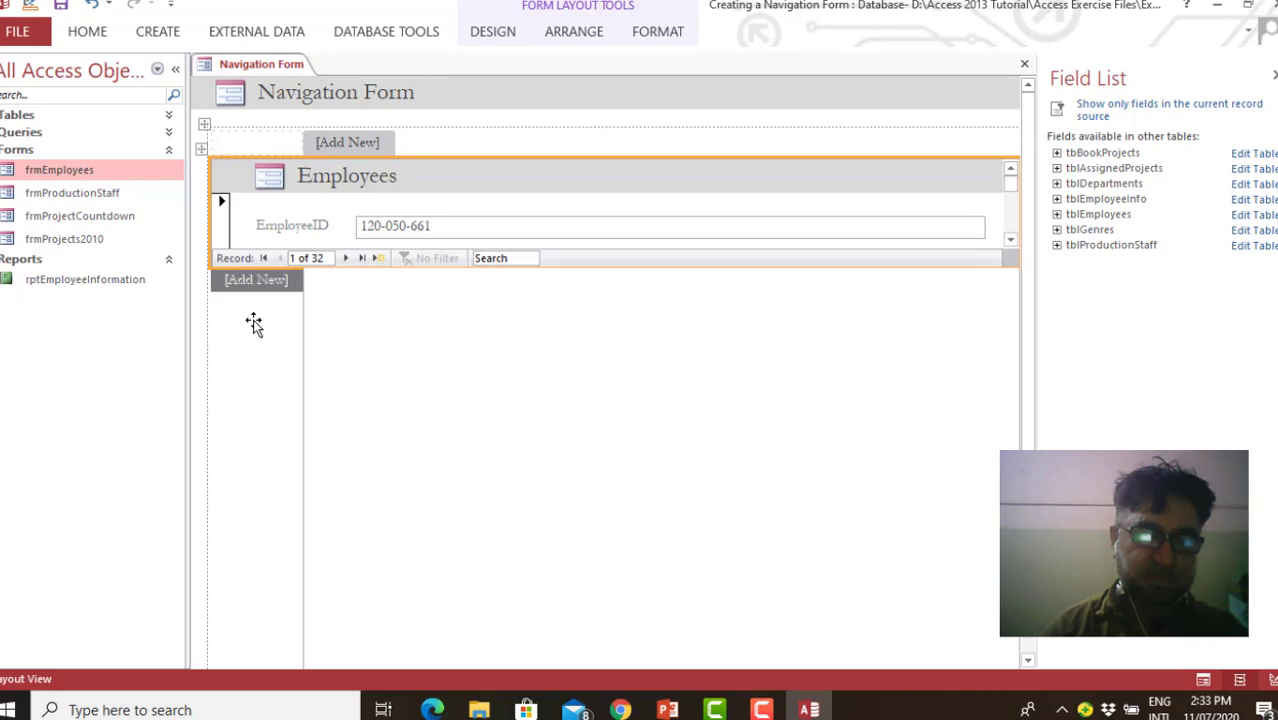
key(ctrl+z)
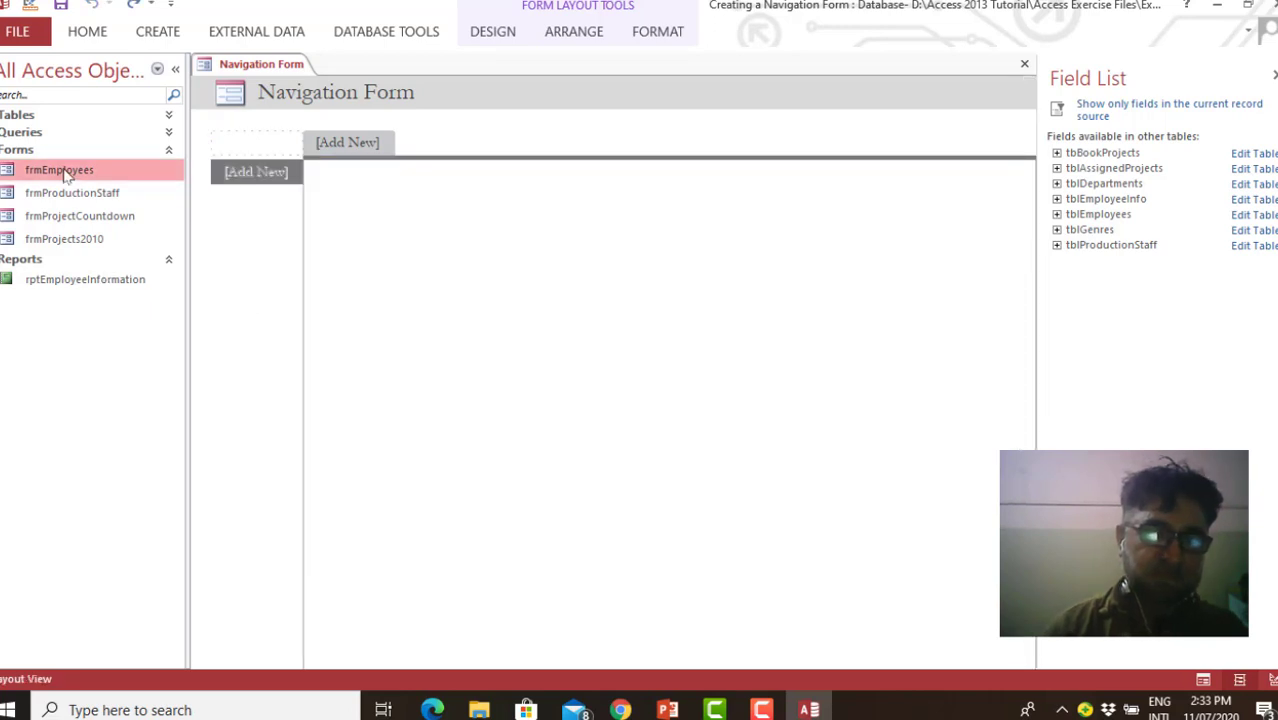
Add frmEmployees, frmProductionStaff, frmProjectCountdown, frmProjects2010 and the rptEmployeeInformation report as horizontal tabs of the navigation form
drag(63, 168, 372, 142)
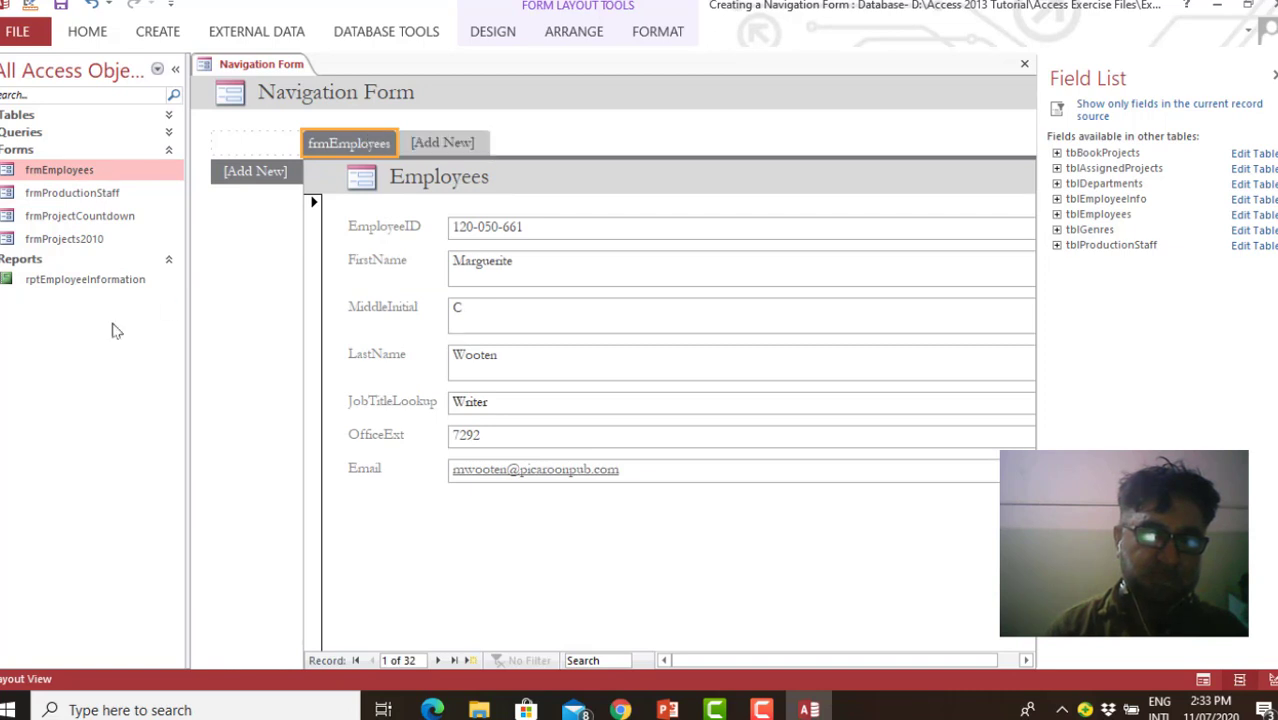
click(69, 197)
drag(69, 197, 459, 140)
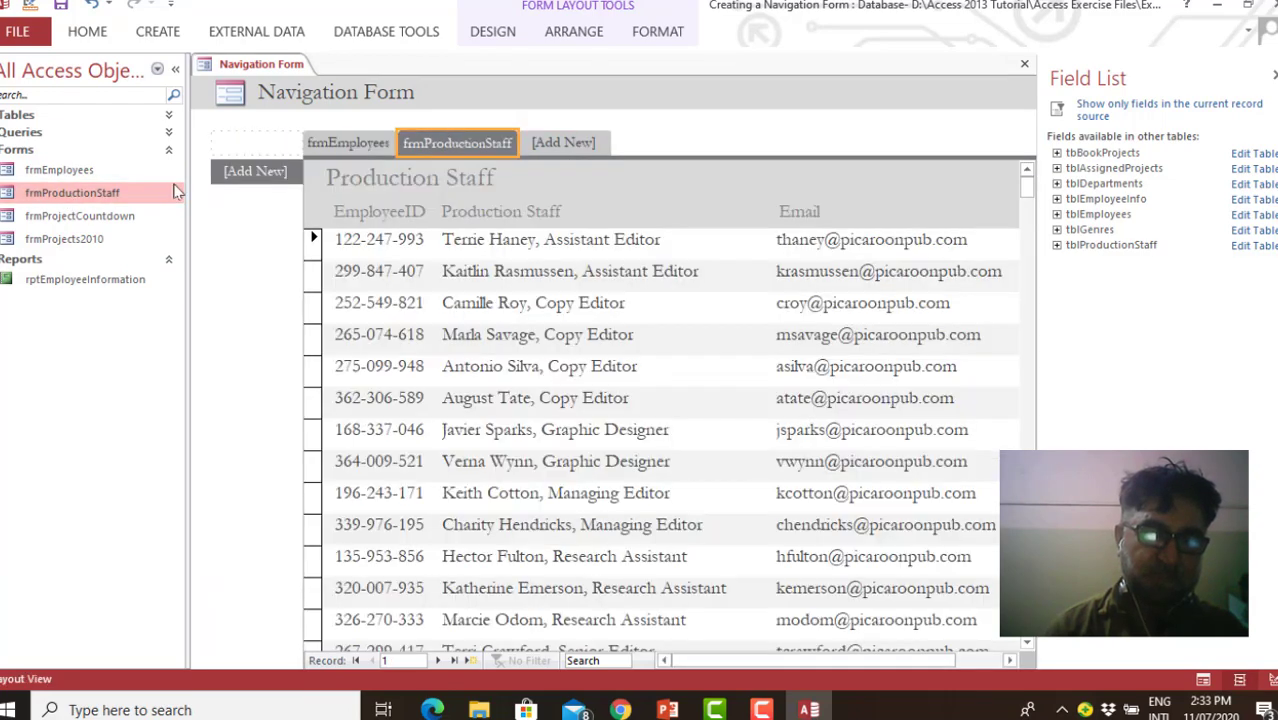
drag(112, 222, 594, 146)
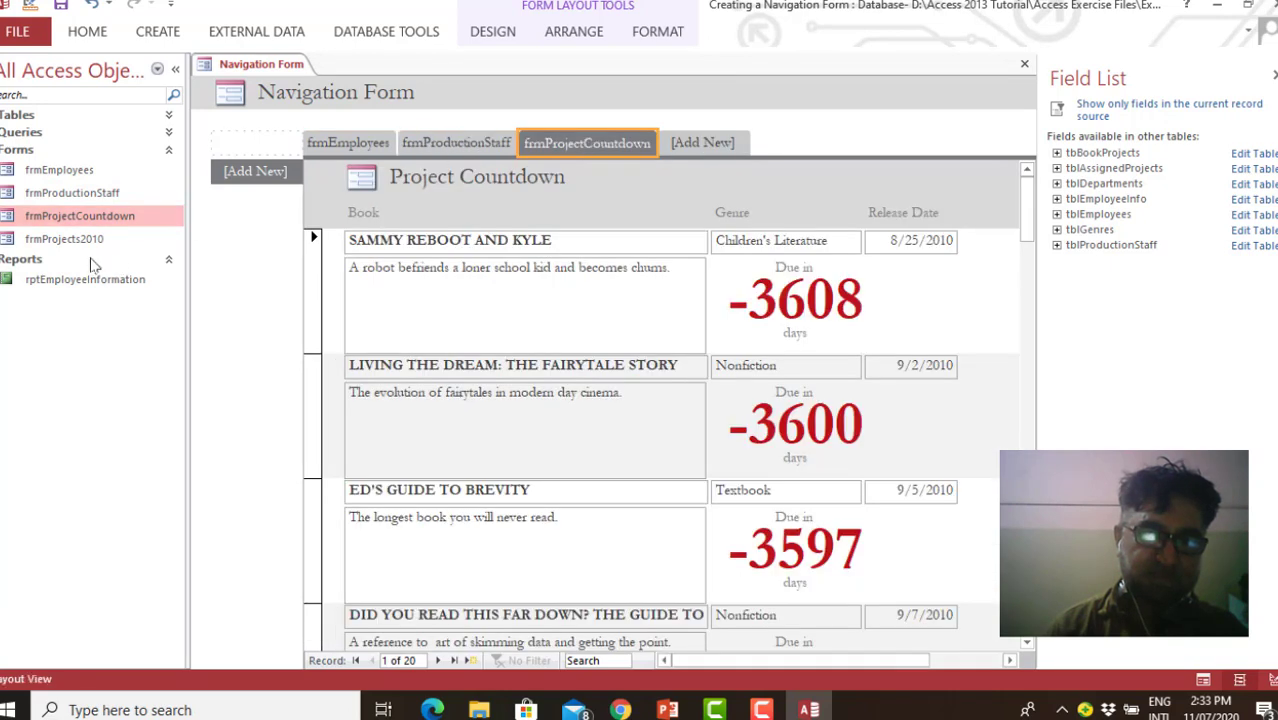
mouse_move(88, 240)
mouse_down()
mouse_move(520, 150)
mouse_move(727, 143)
mouse_up()
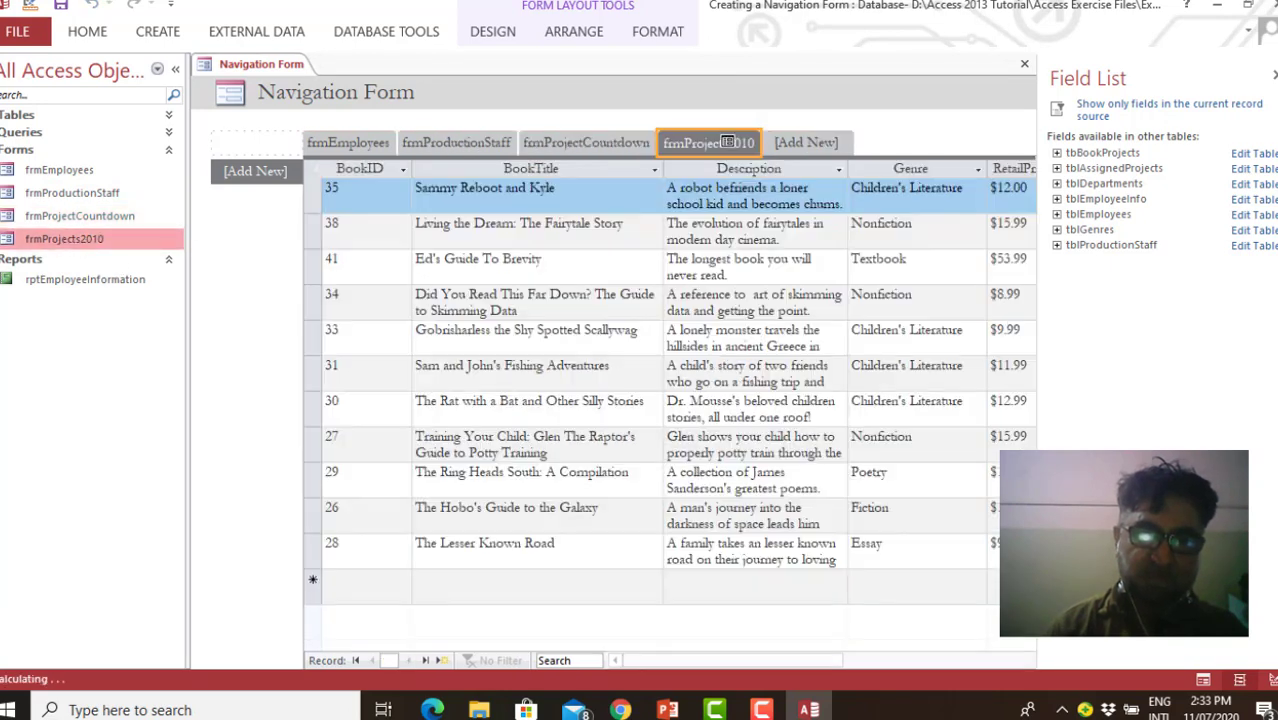
mouse_move(118, 285)
mouse_down()
mouse_move(873, 145)
mouse_move(843, 142)
mouse_up()
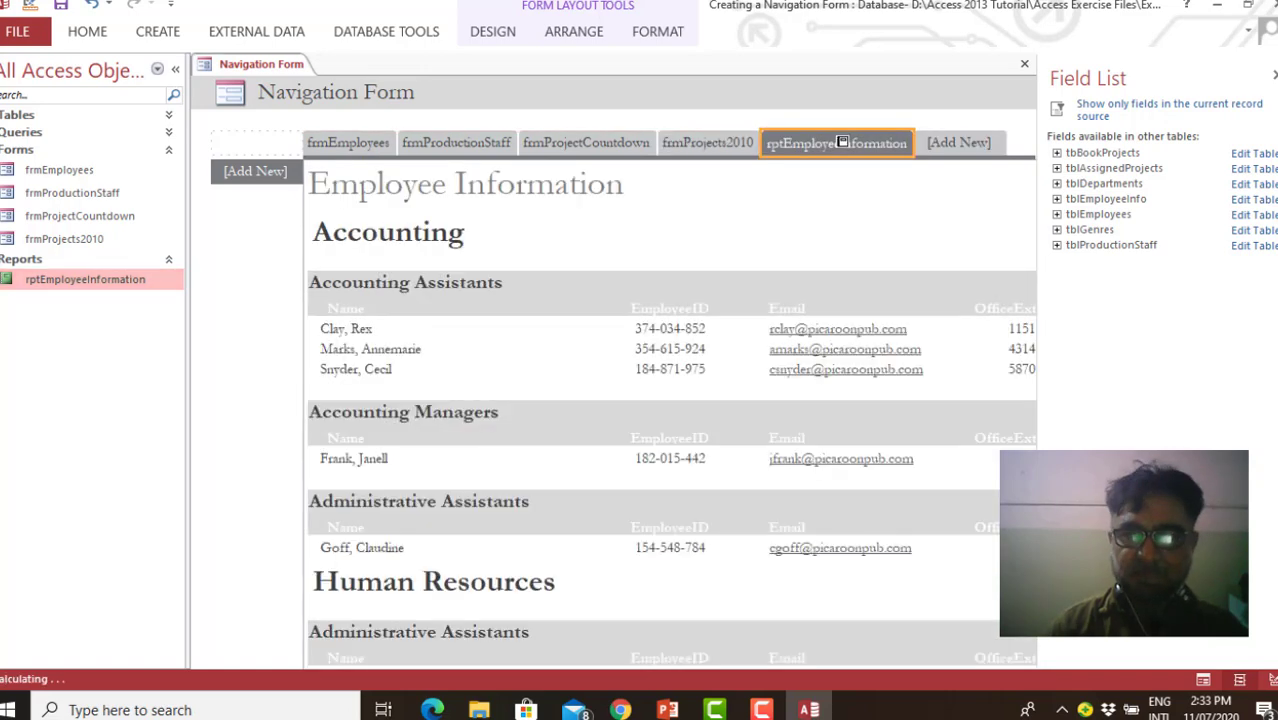
Switch the navigation form to Form View and view its frmEmployees and frmProductionStaff tabs
right_click(241, 64)
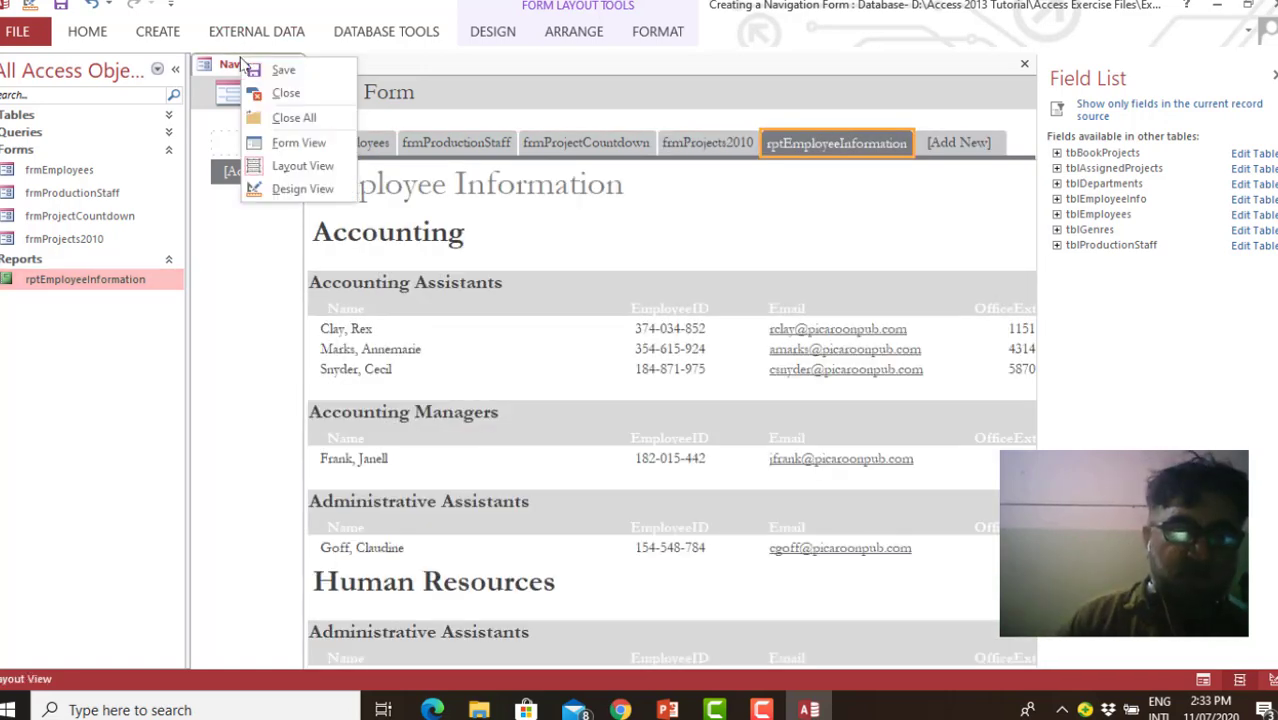
click(298, 143)
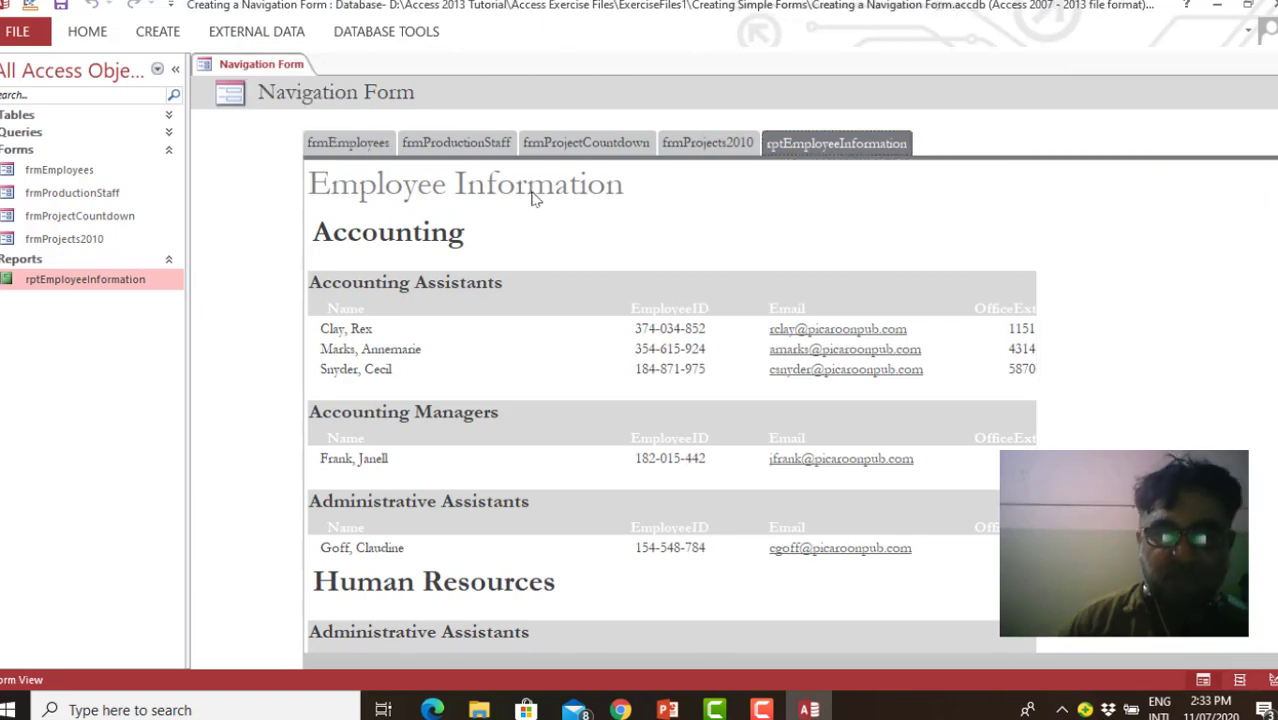
click(359, 137)
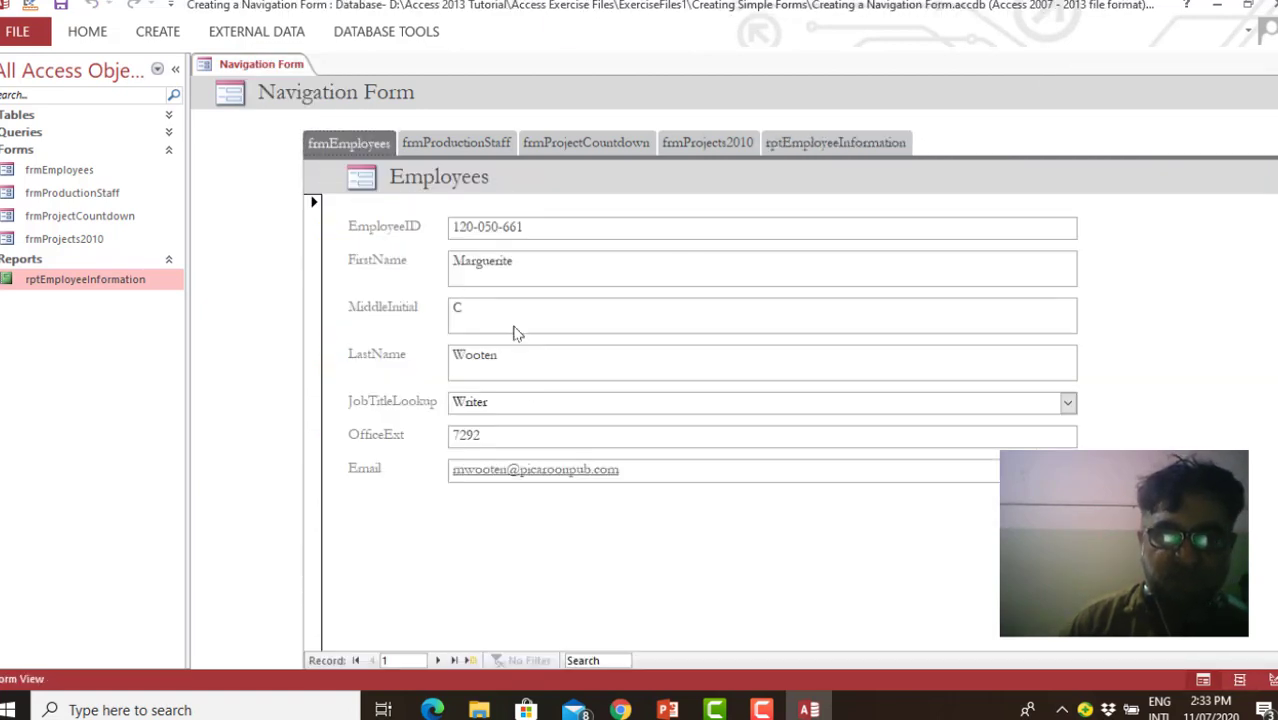
click(445, 140)
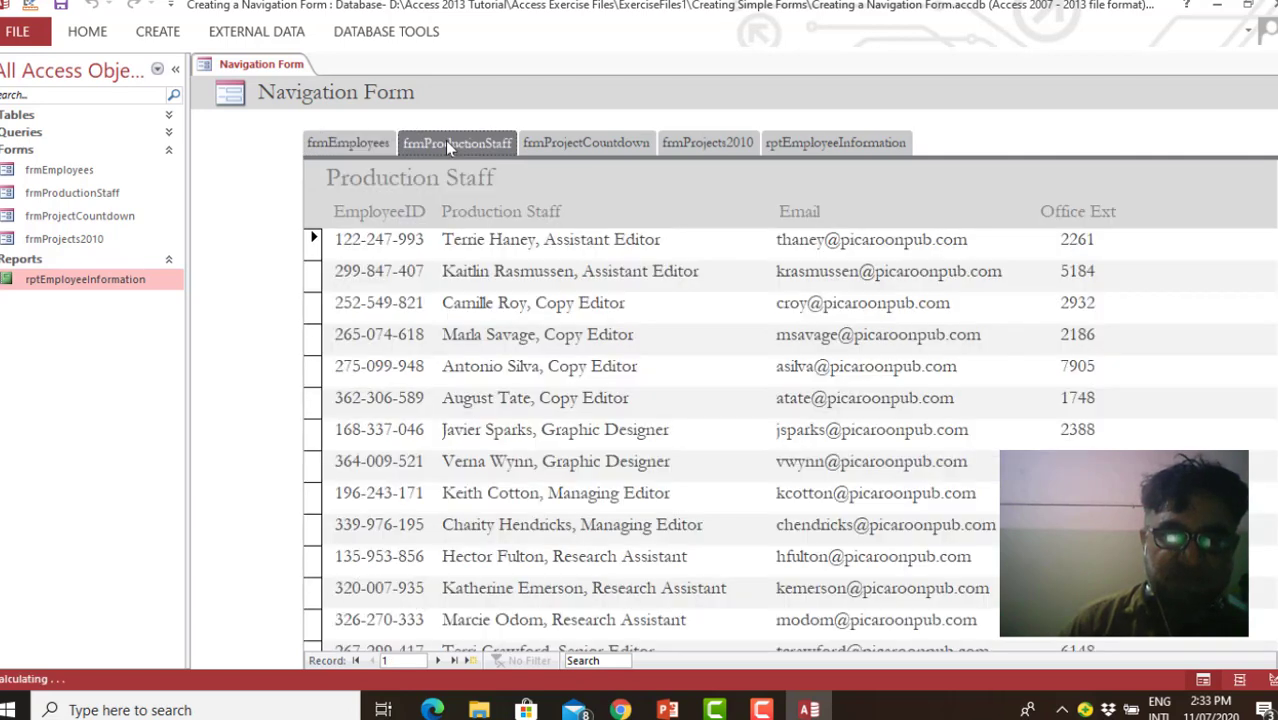
View the employee information report on the rptEmployeeInformation tab of the navigation form, down to the Production section and back to its beginning
click(843, 146)
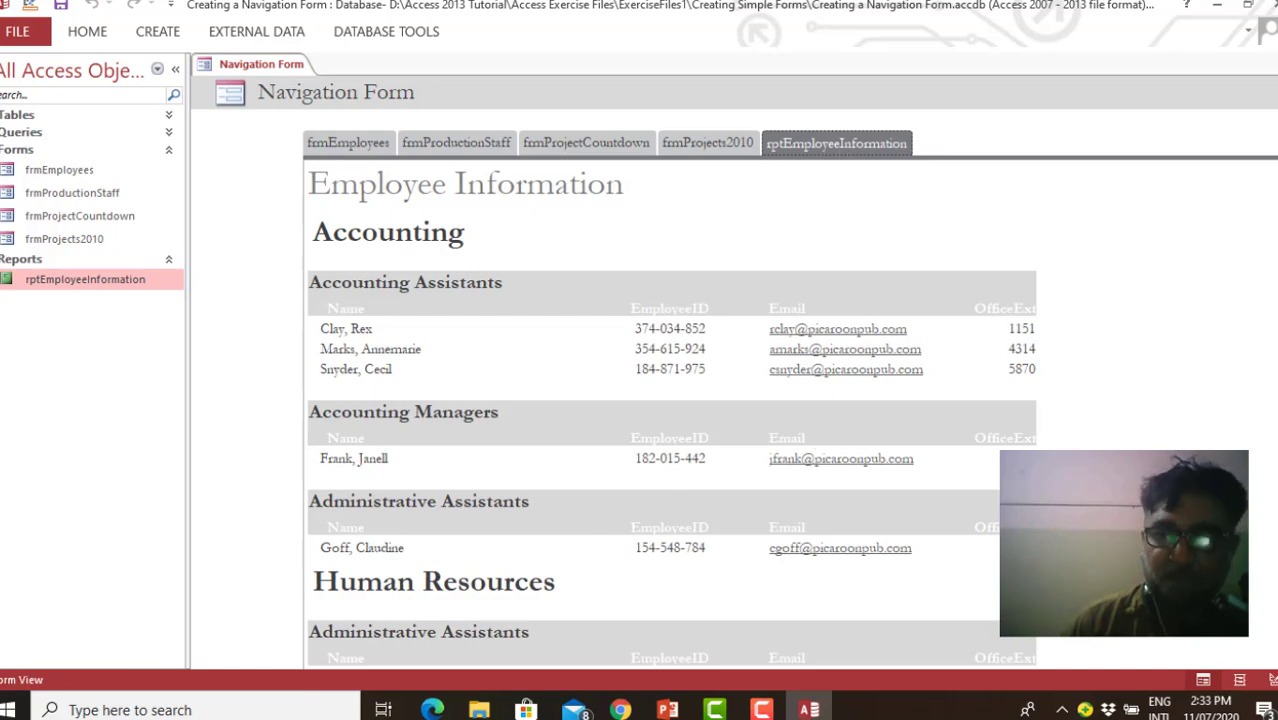
scroll(670, 400, down, 8)
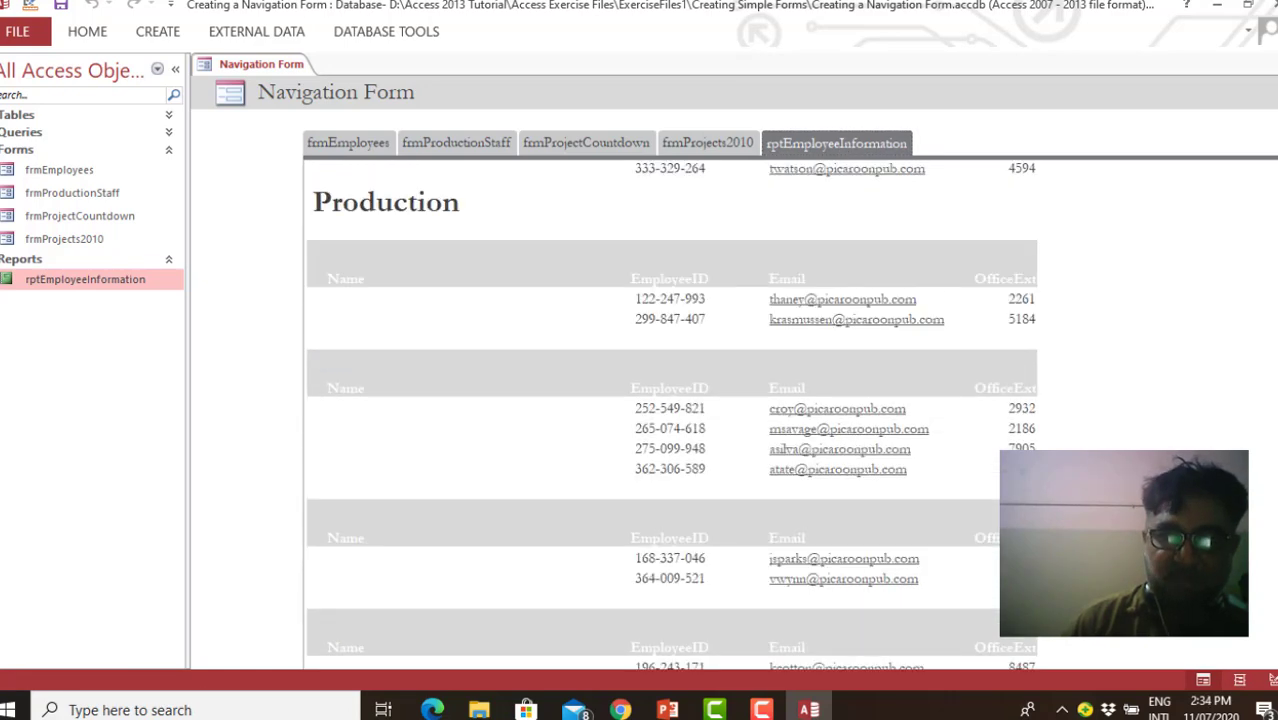
scroll(670, 400, up, 7)
scroll(649, 234, up, 2)
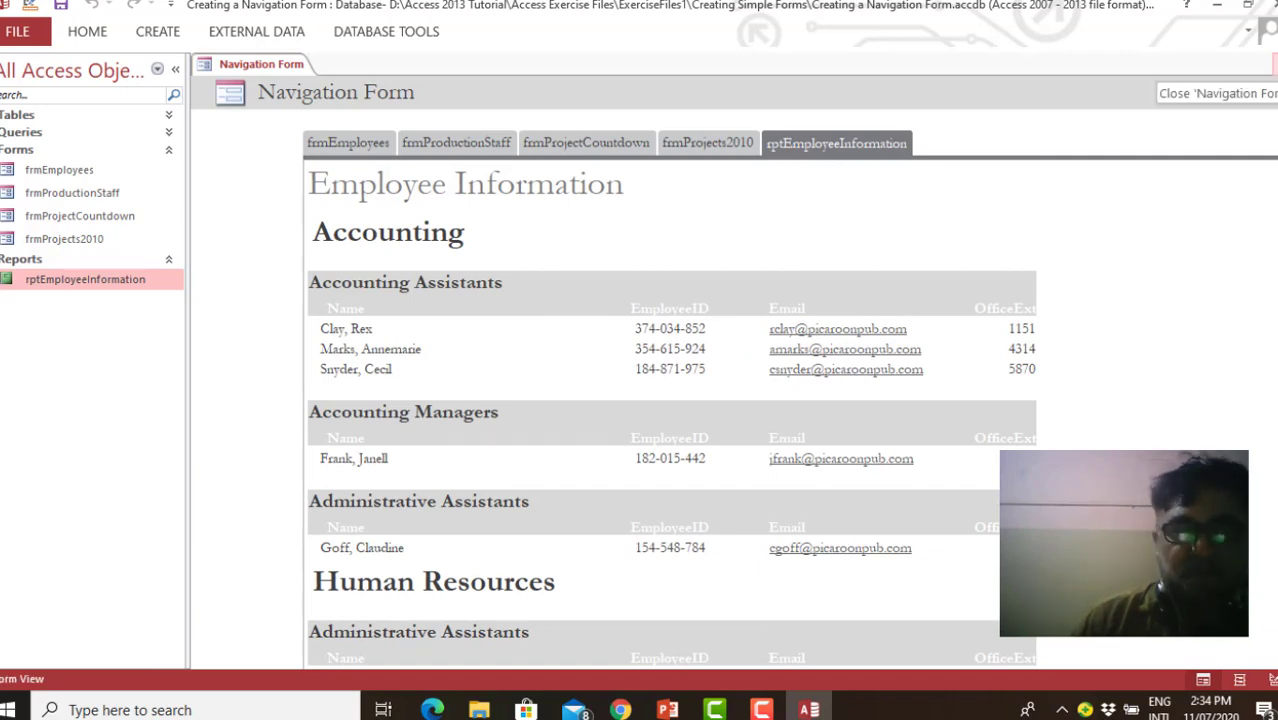
Close the navigation form and save it under the name Navigation Form
click(1273, 64)
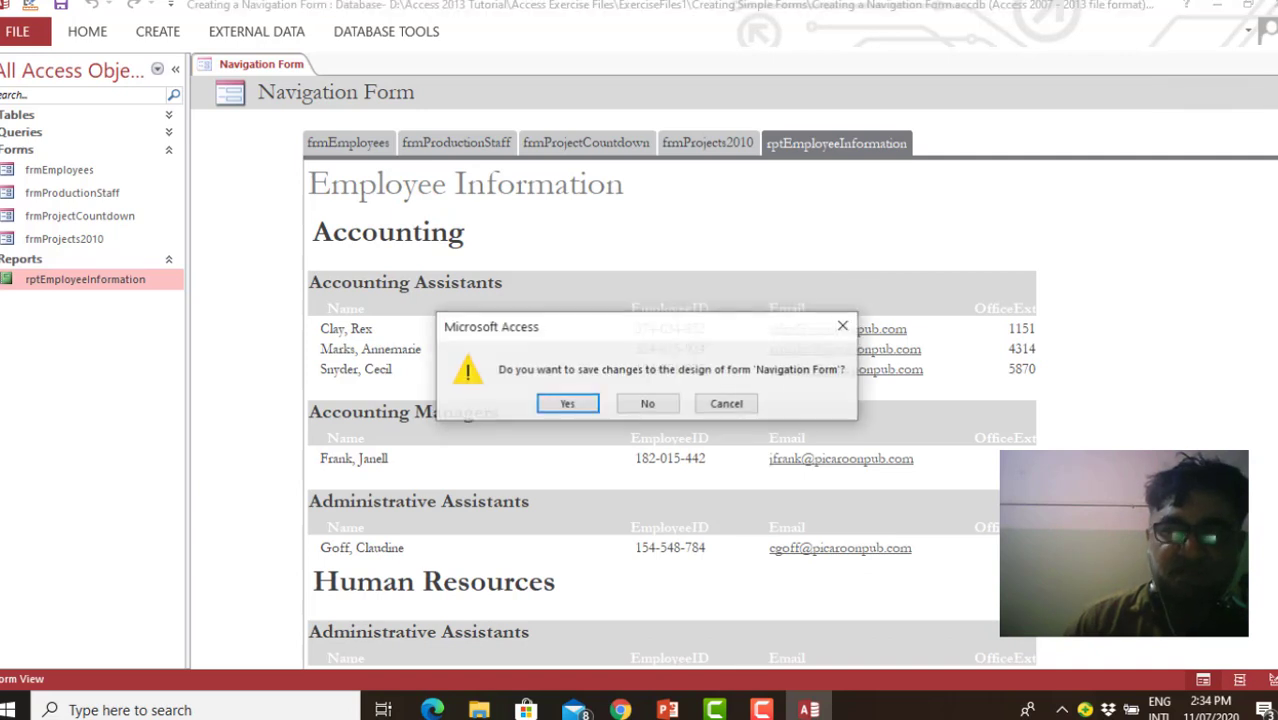
click(567, 404)
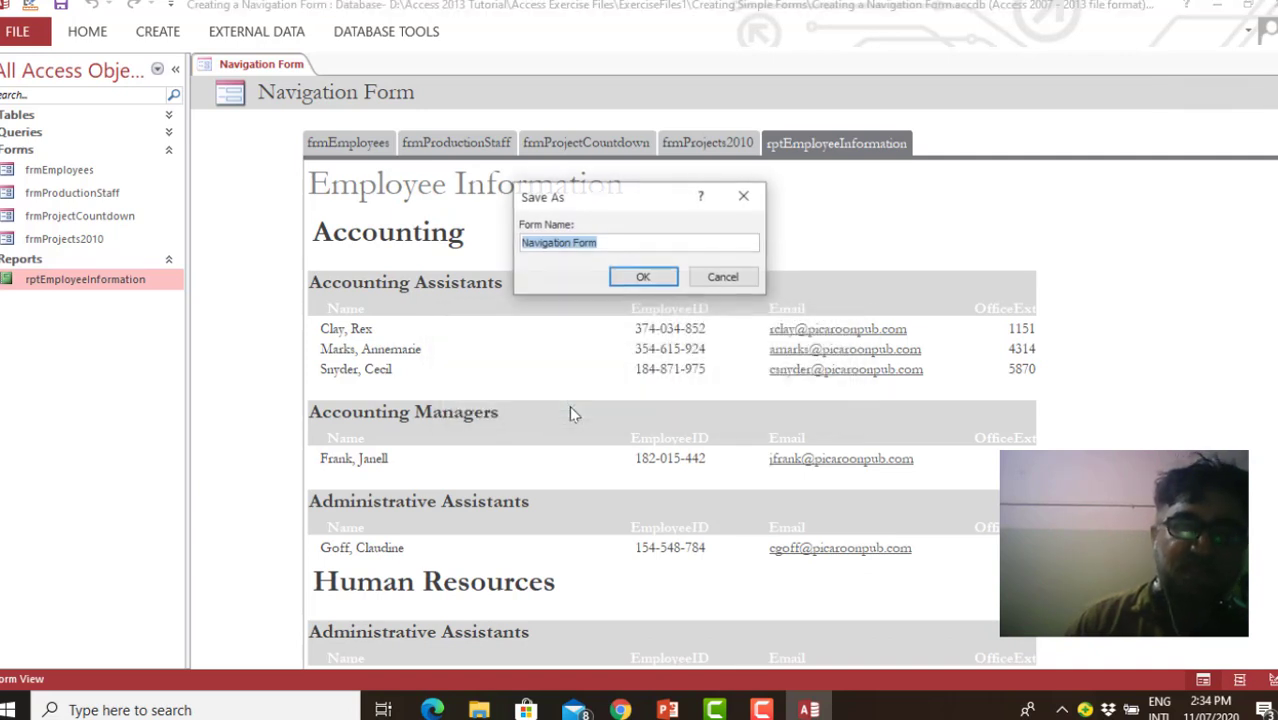
click(645, 278)
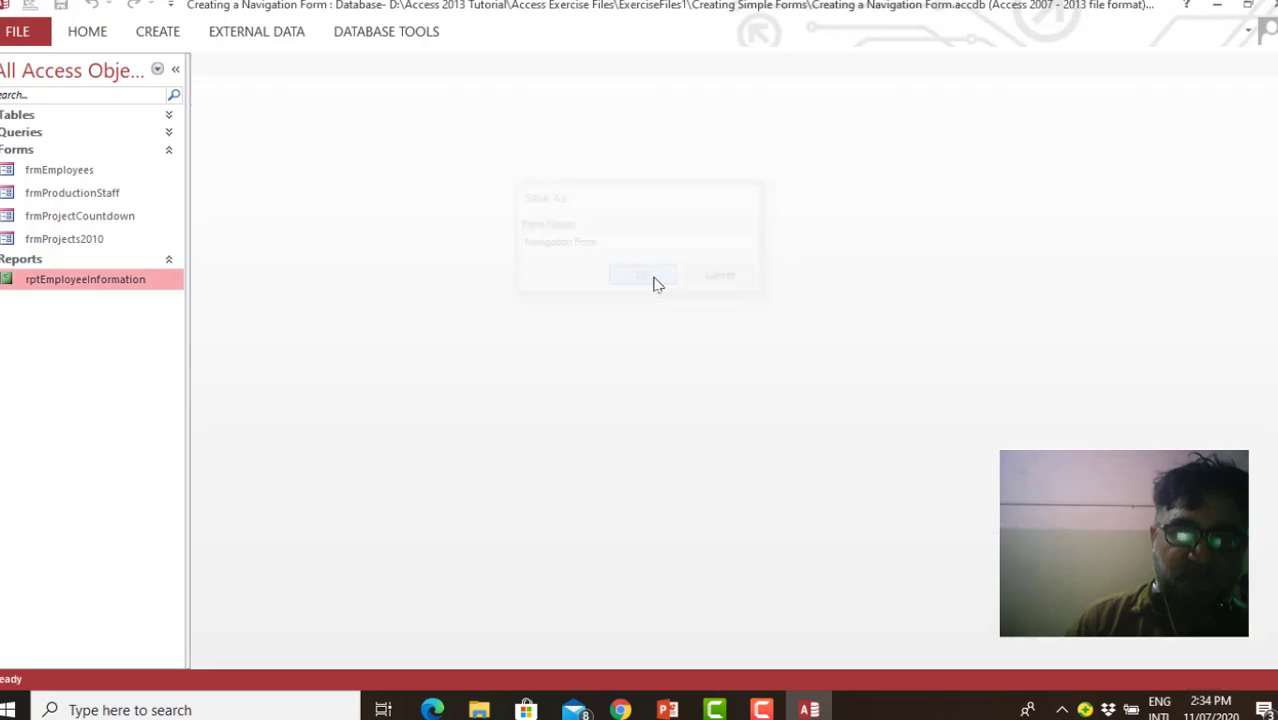
Open the recent database Taxes-1 from the D: Taxes folder
click(17, 31)
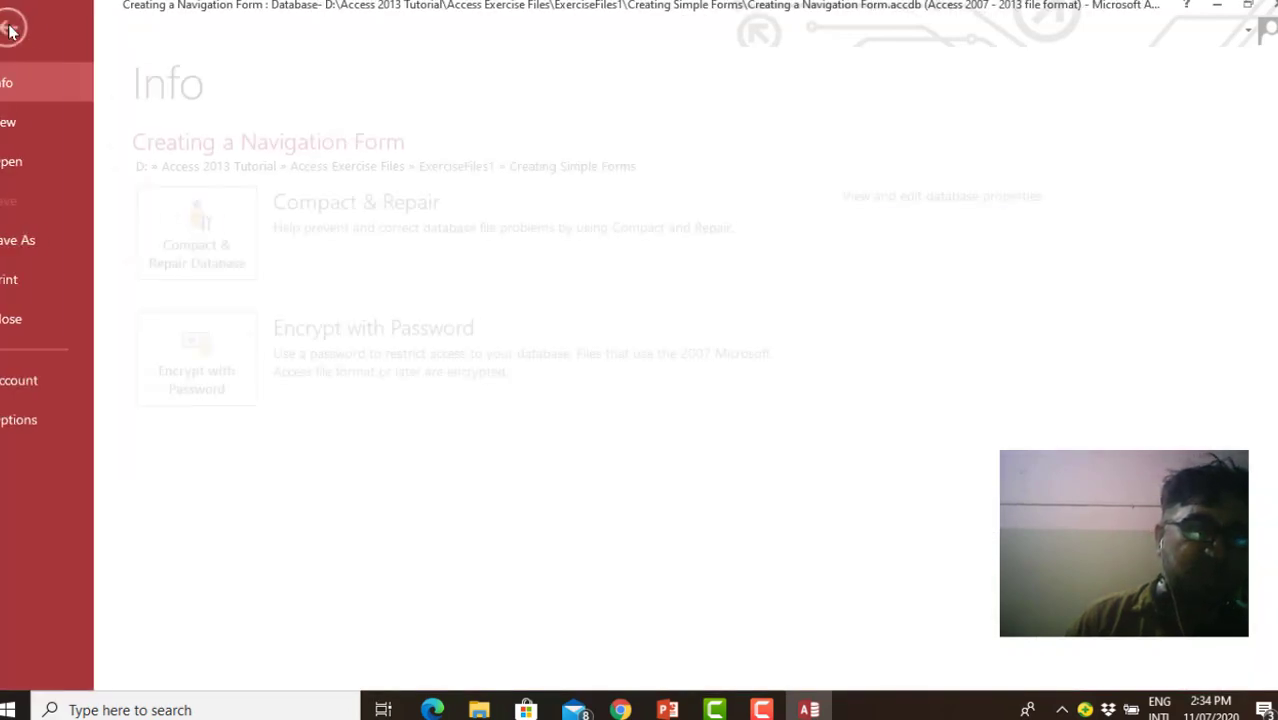
click(25, 161)
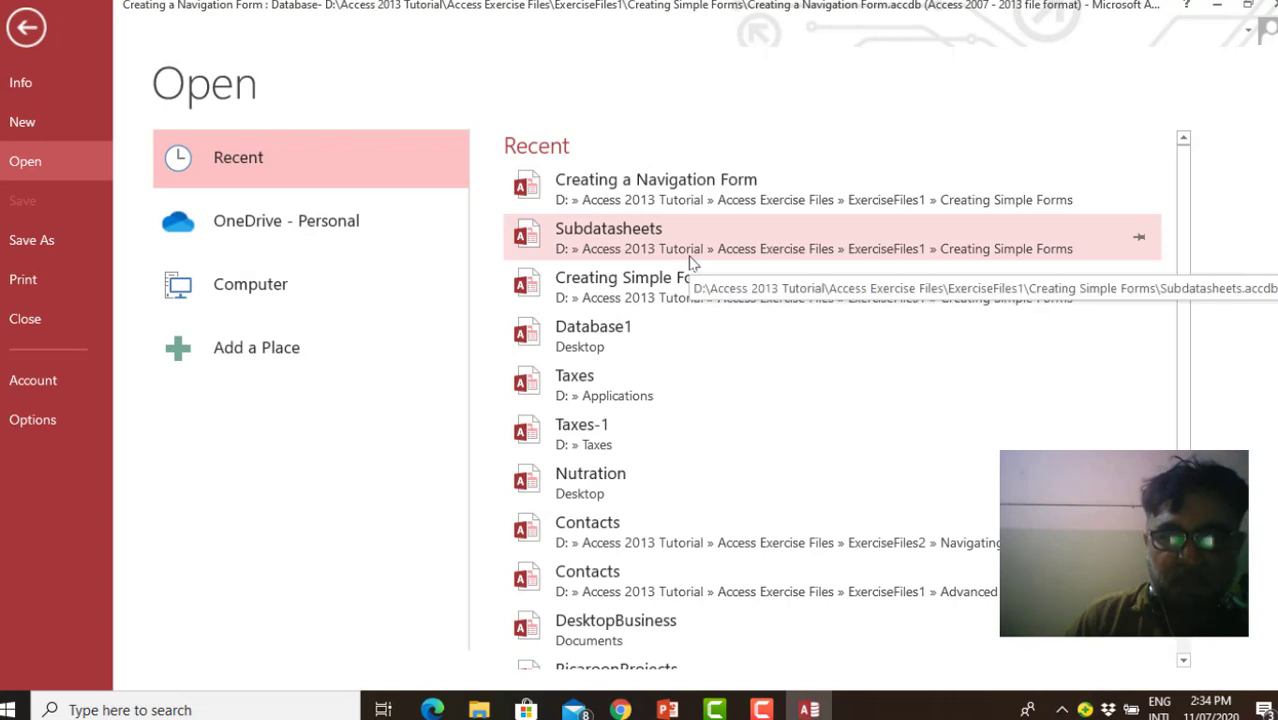
click(588, 436)
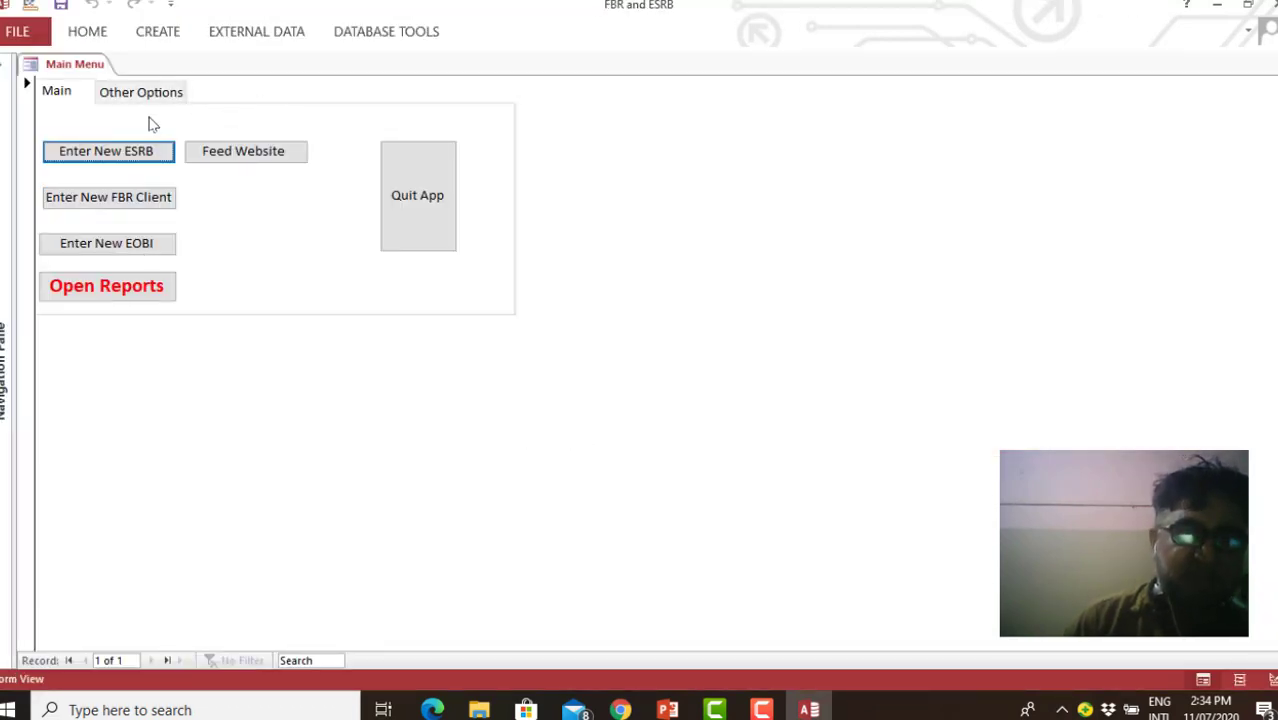
View the Other Options page of the Main Menu form and return to its Main page
click(60, 92)
click(175, 92)
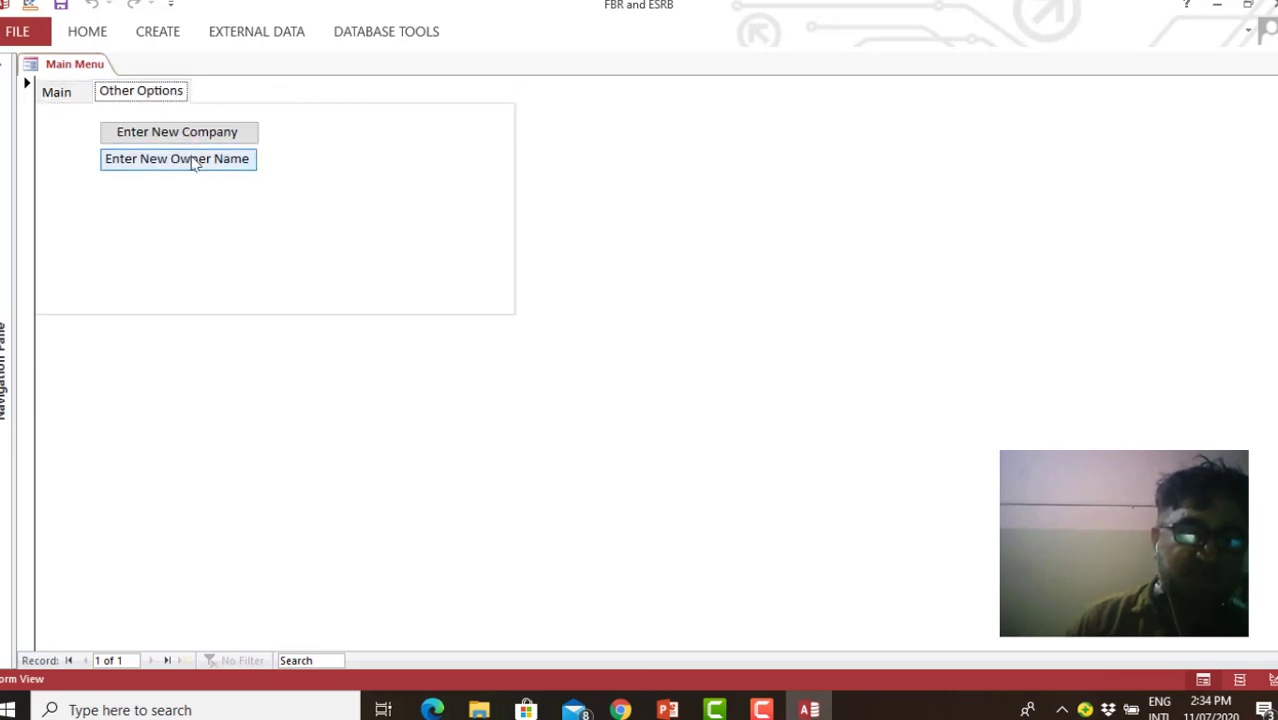
click(60, 92)
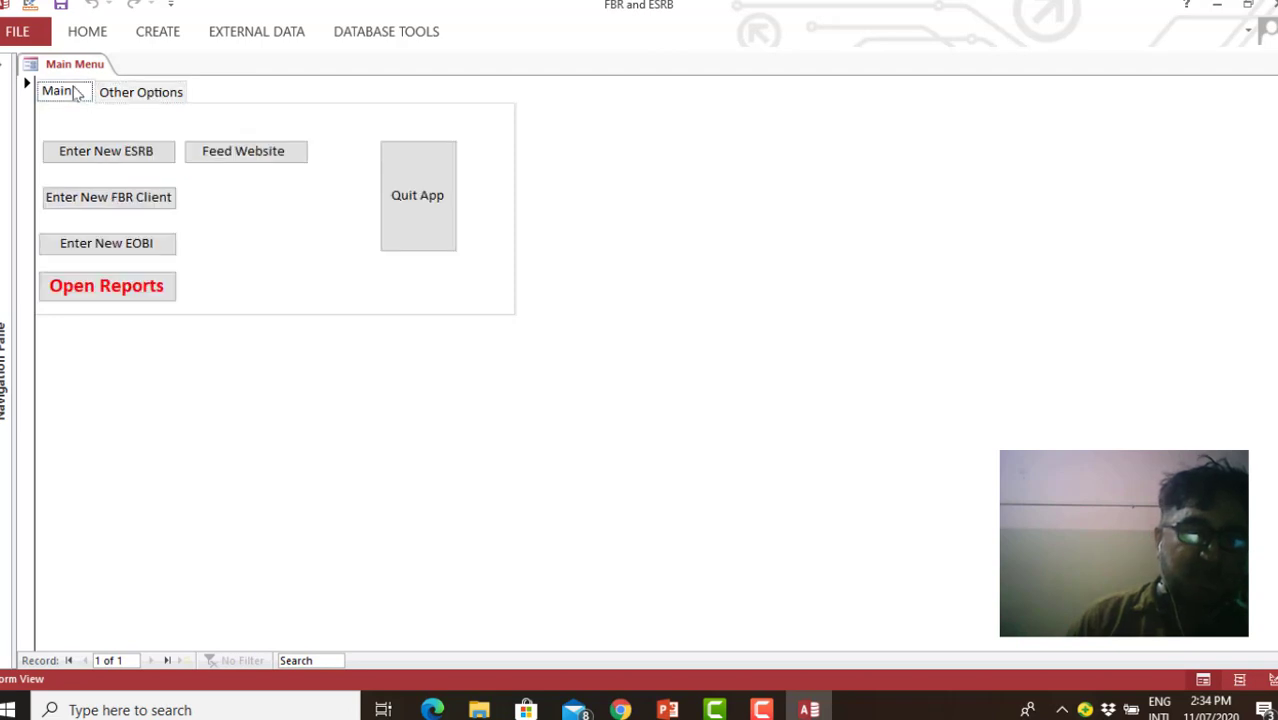
View the reports form opened from the main menu, and close both it and the Main Menu form
click(155, 285)
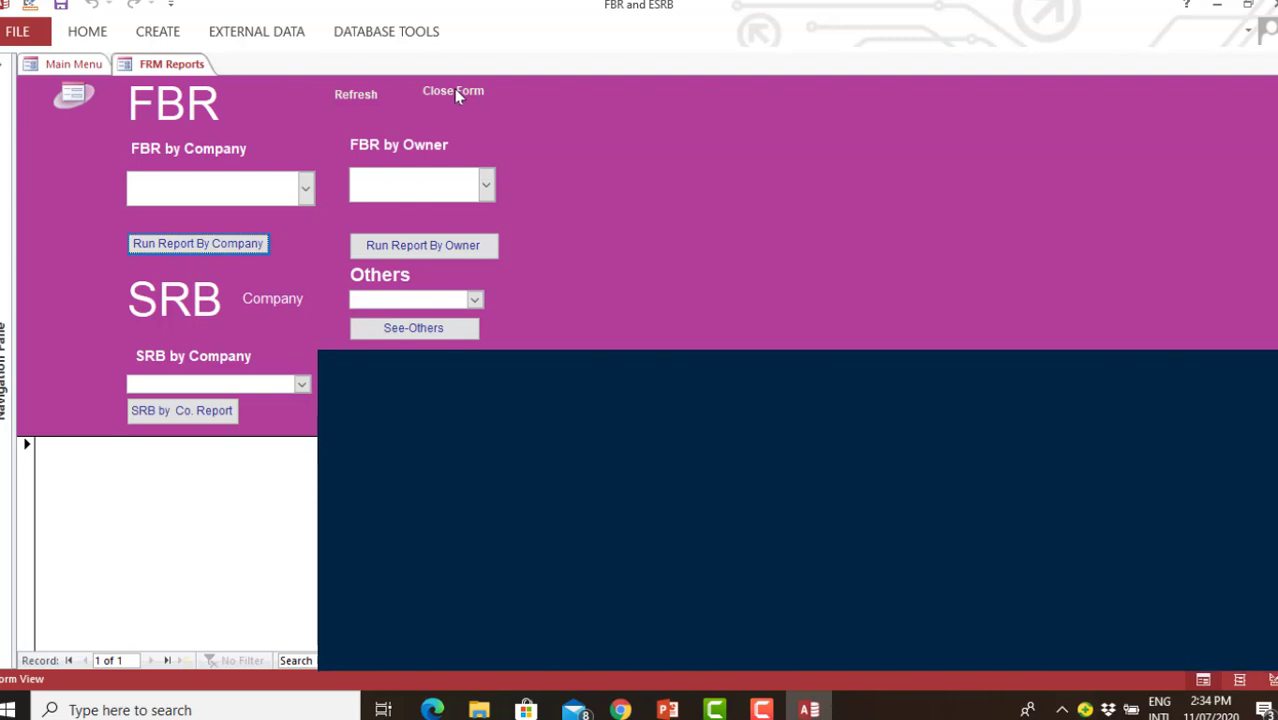
click(453, 91)
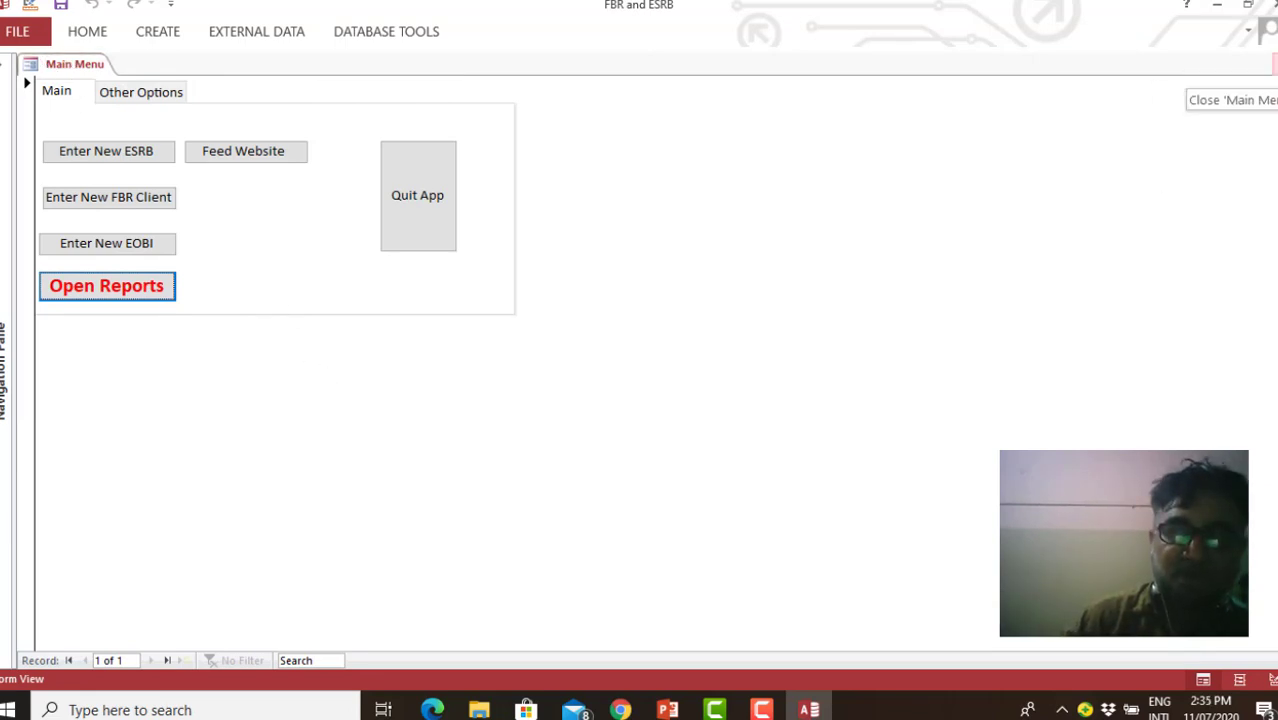
click(1272, 64)
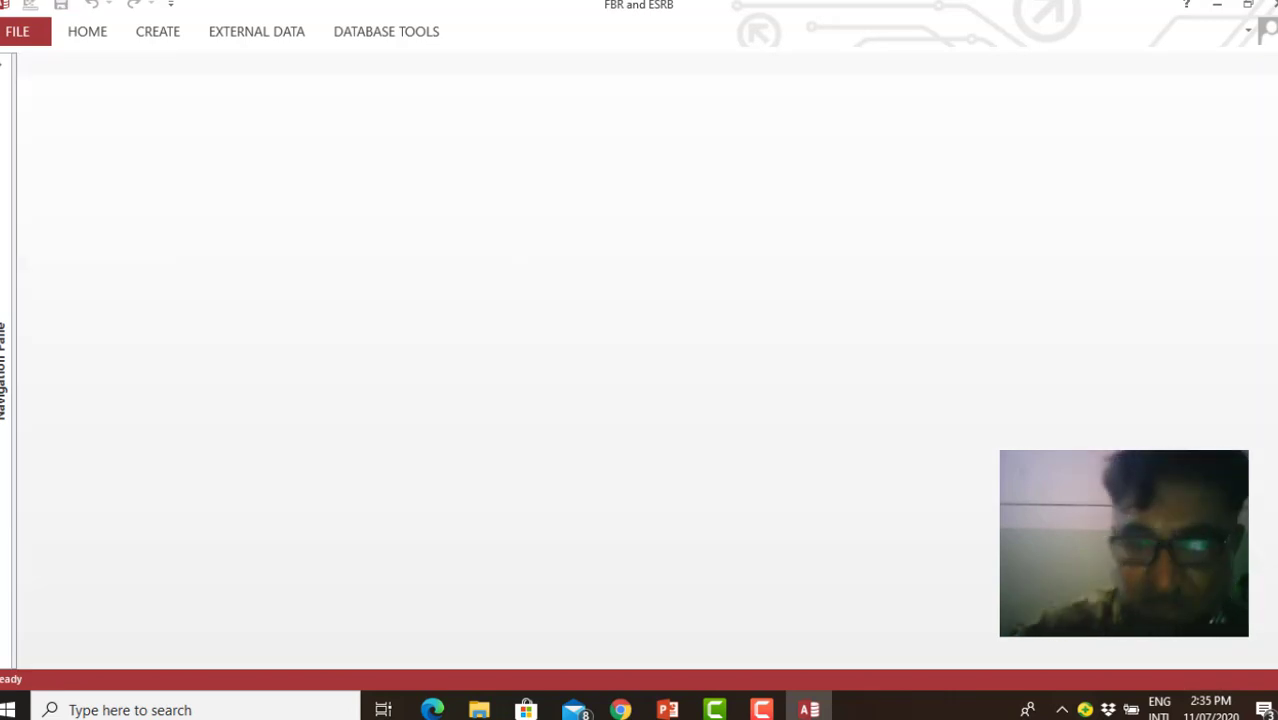